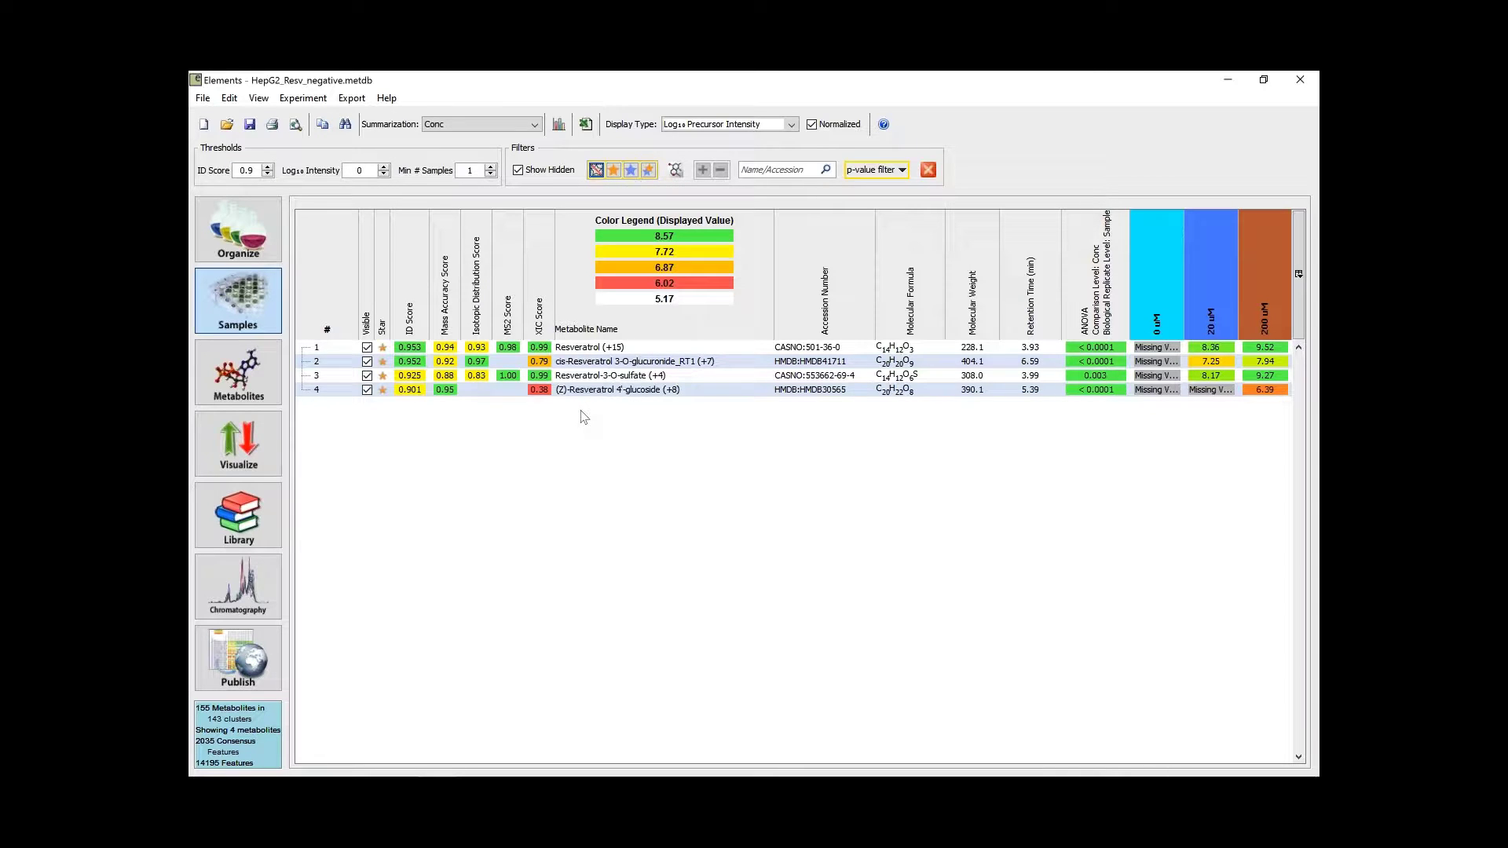
Step: Show the metabolite details and browse the metabolite groups, settling on the Resveratrol group
click(246, 387)
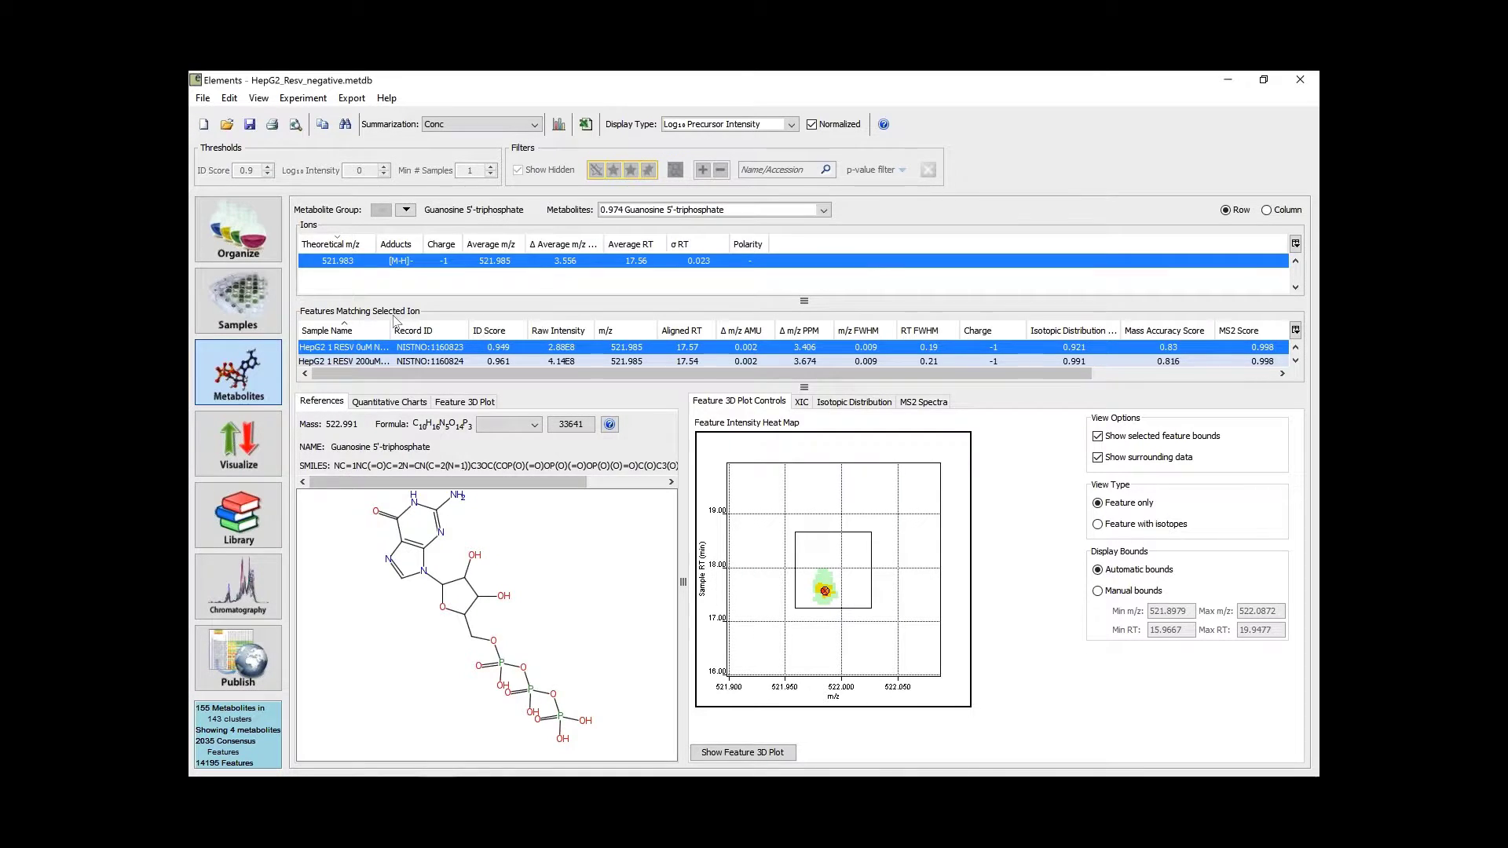
click(406, 211)
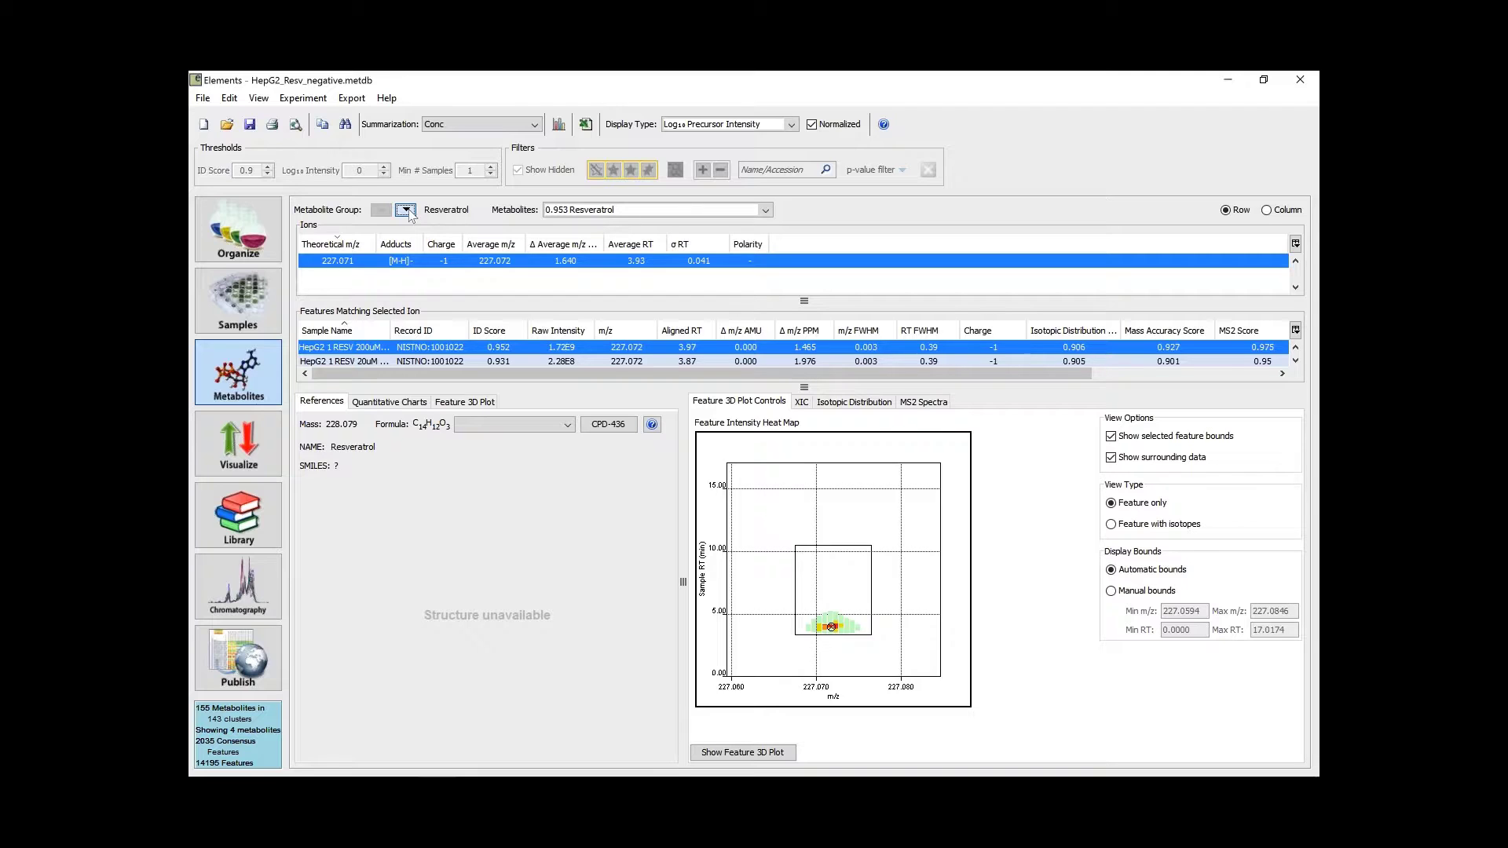
click(406, 211)
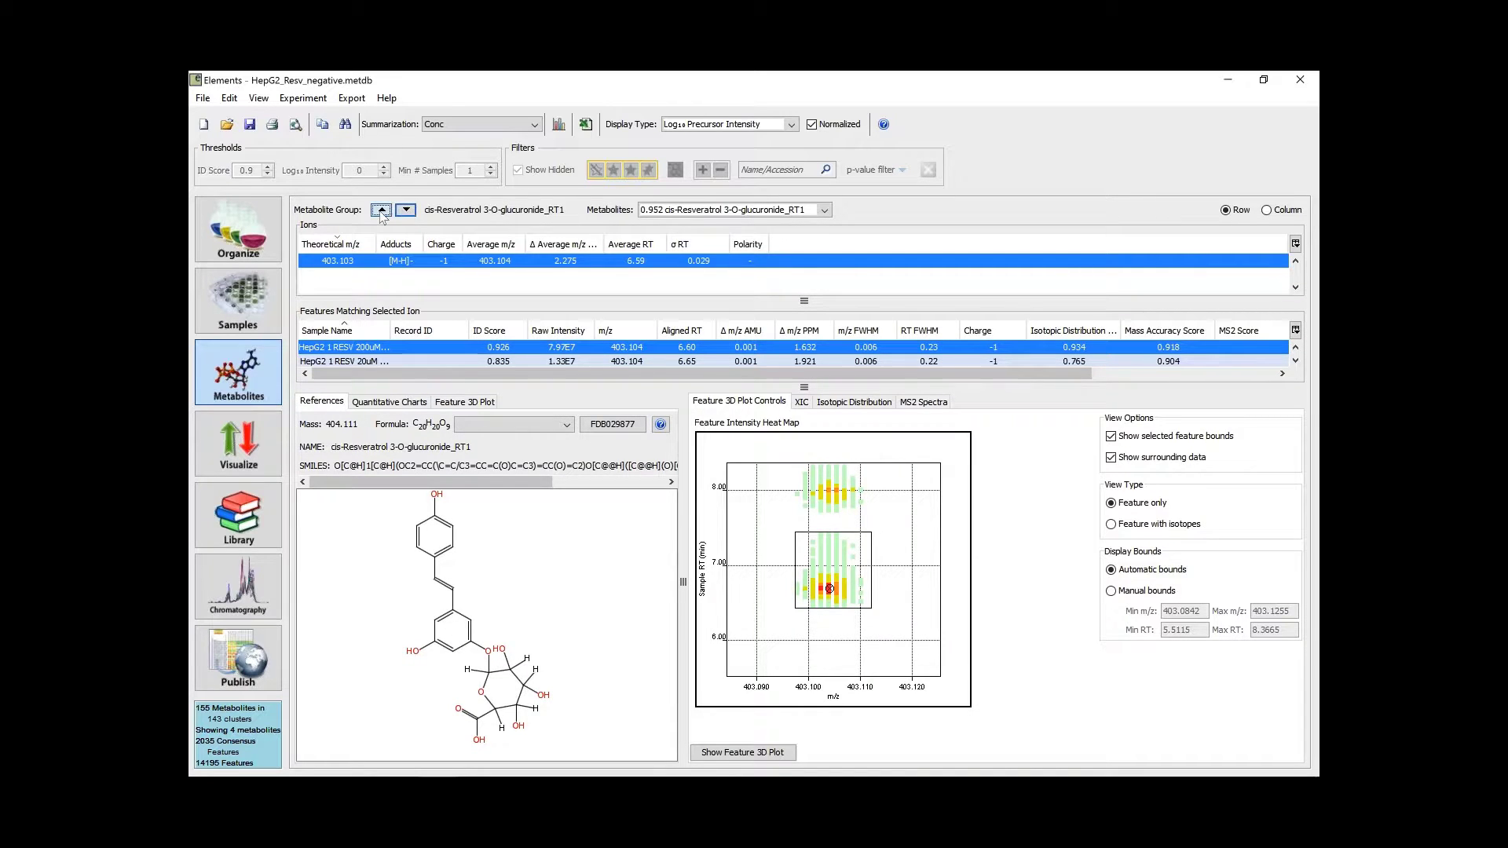
click(382, 211)
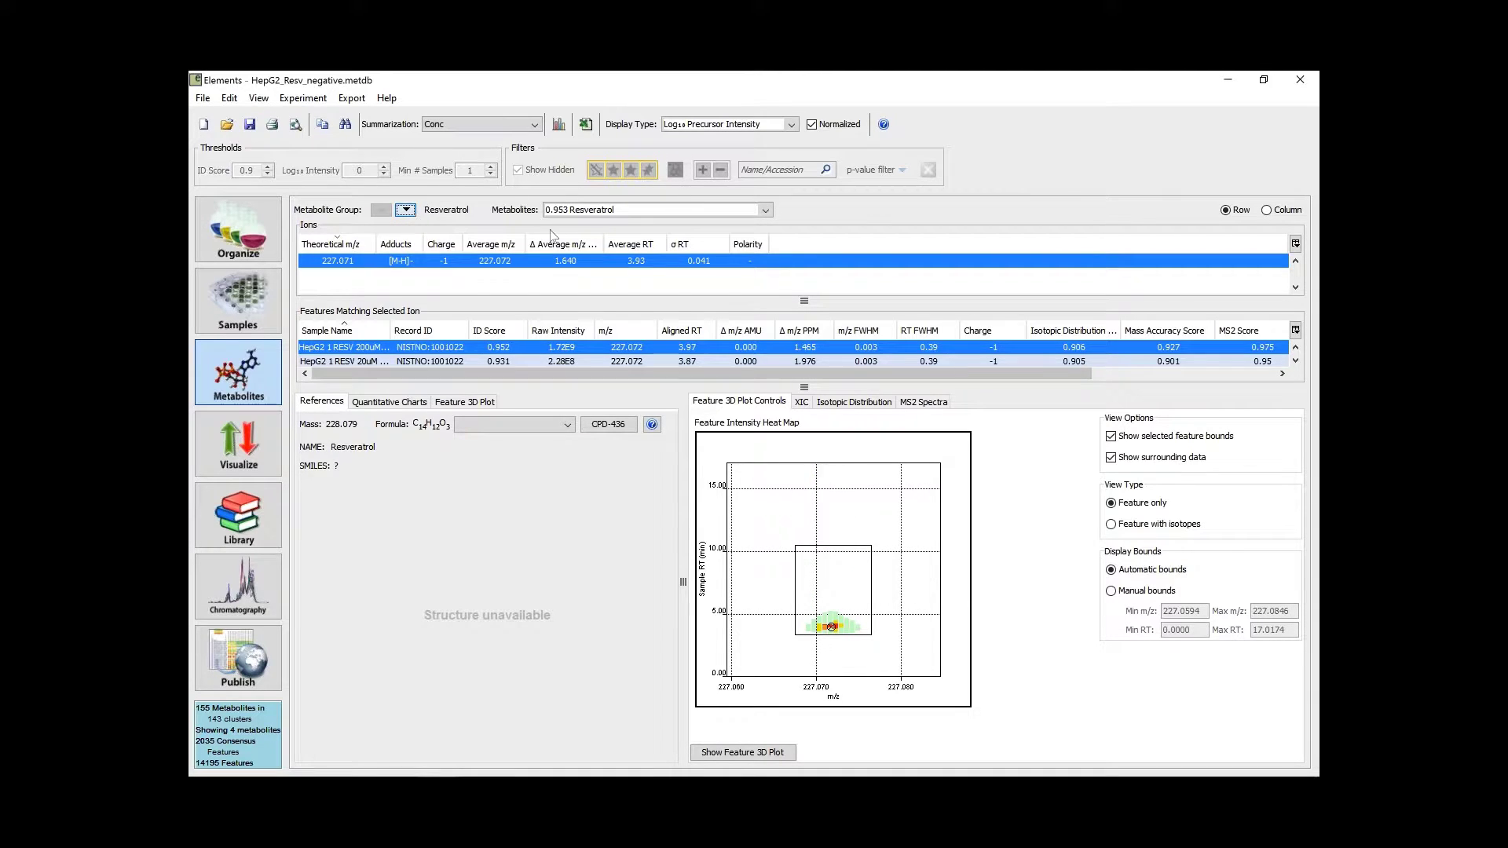
Step: Review the alternative metabolite candidates for the Resveratrol group, keeping Resveratrol selected
click(640, 217)
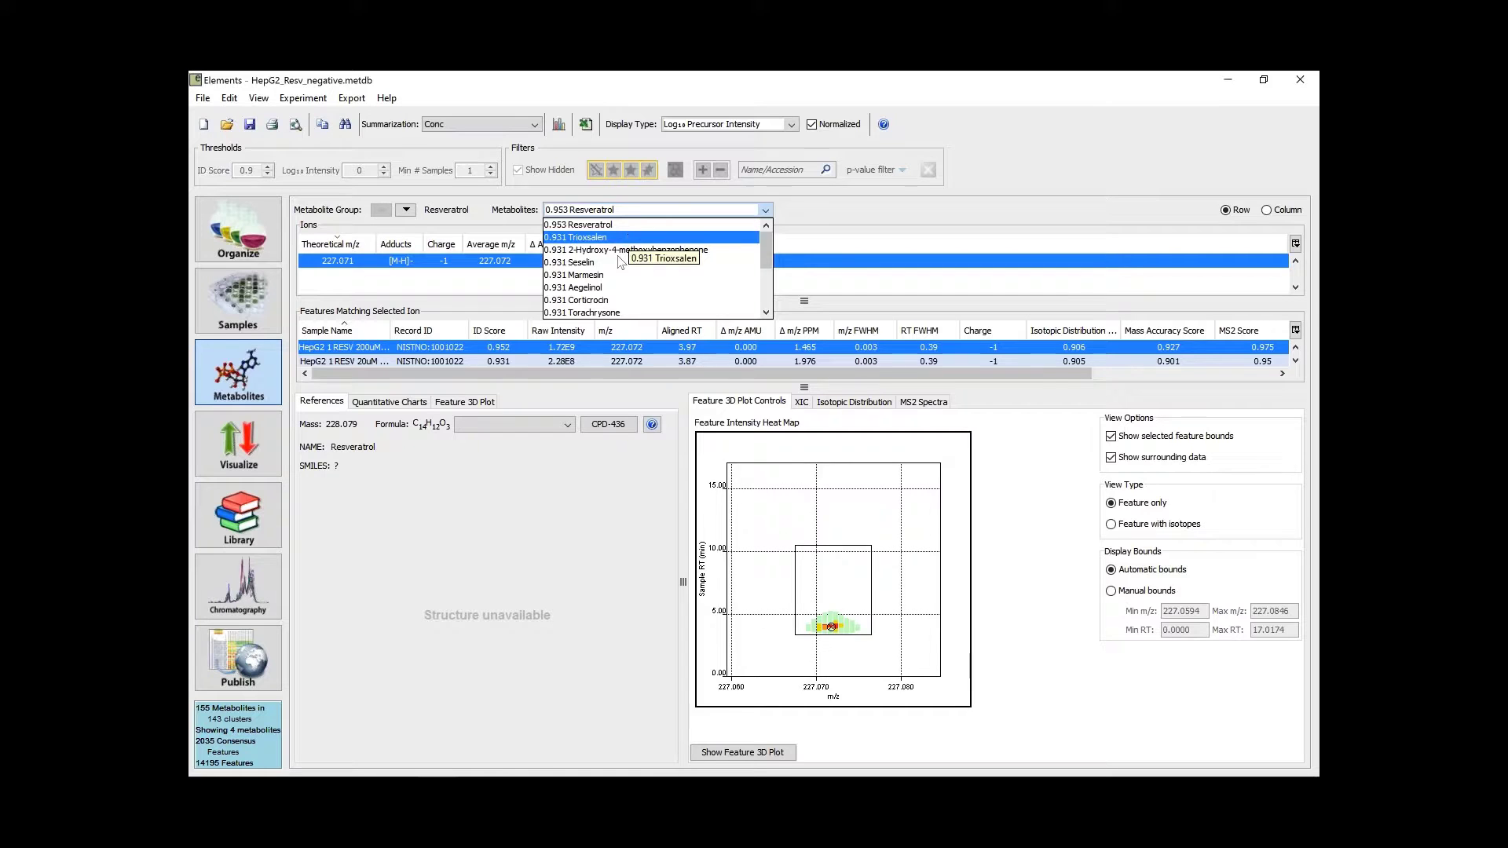
mouse_move(767, 247)
mouse_down()
mouse_move(768, 287)
mouse_move(767, 242)
mouse_up()
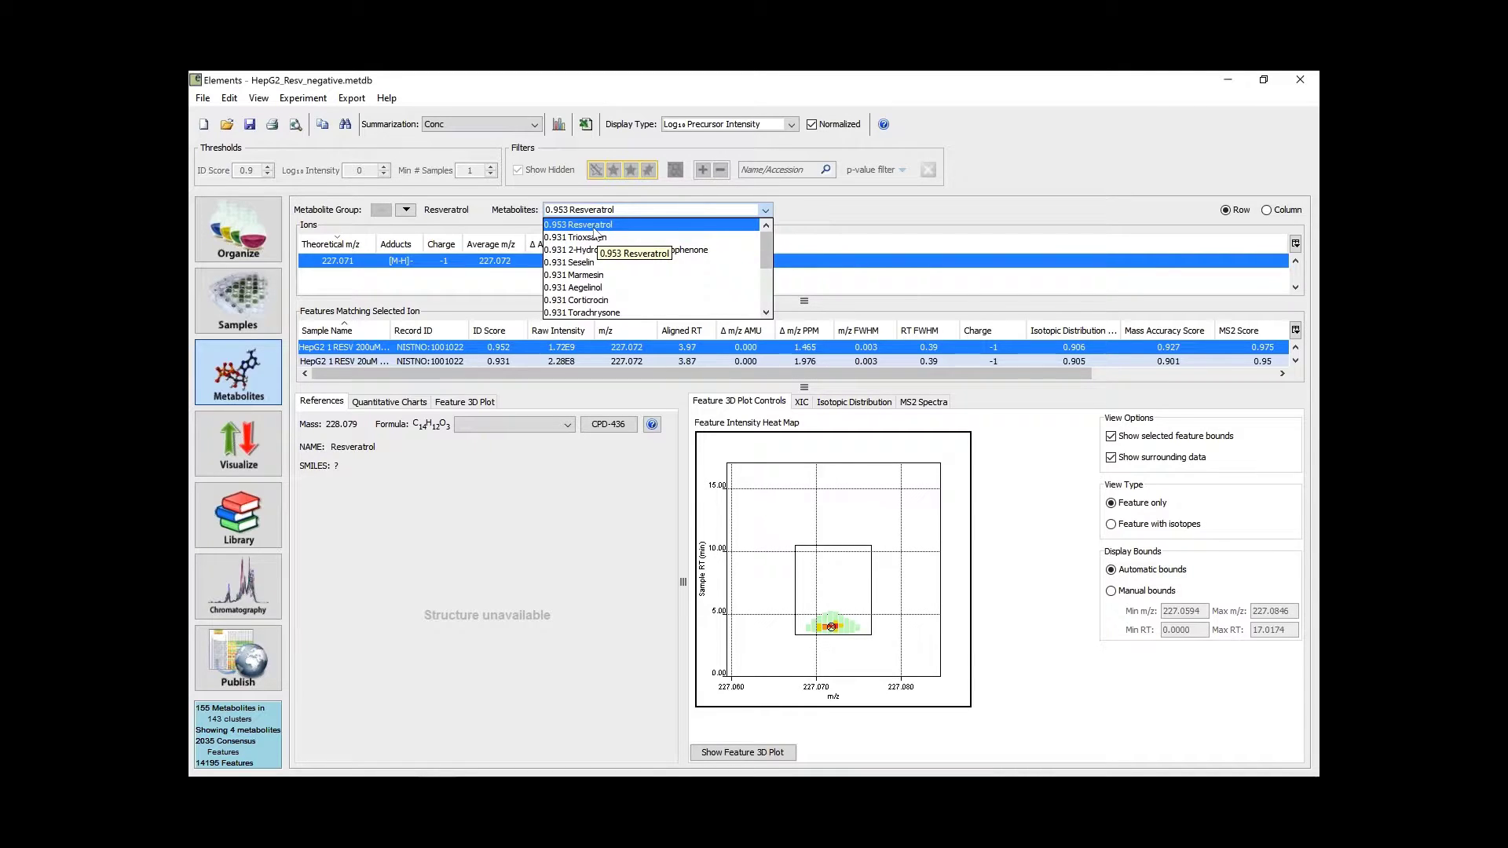
click(595, 228)
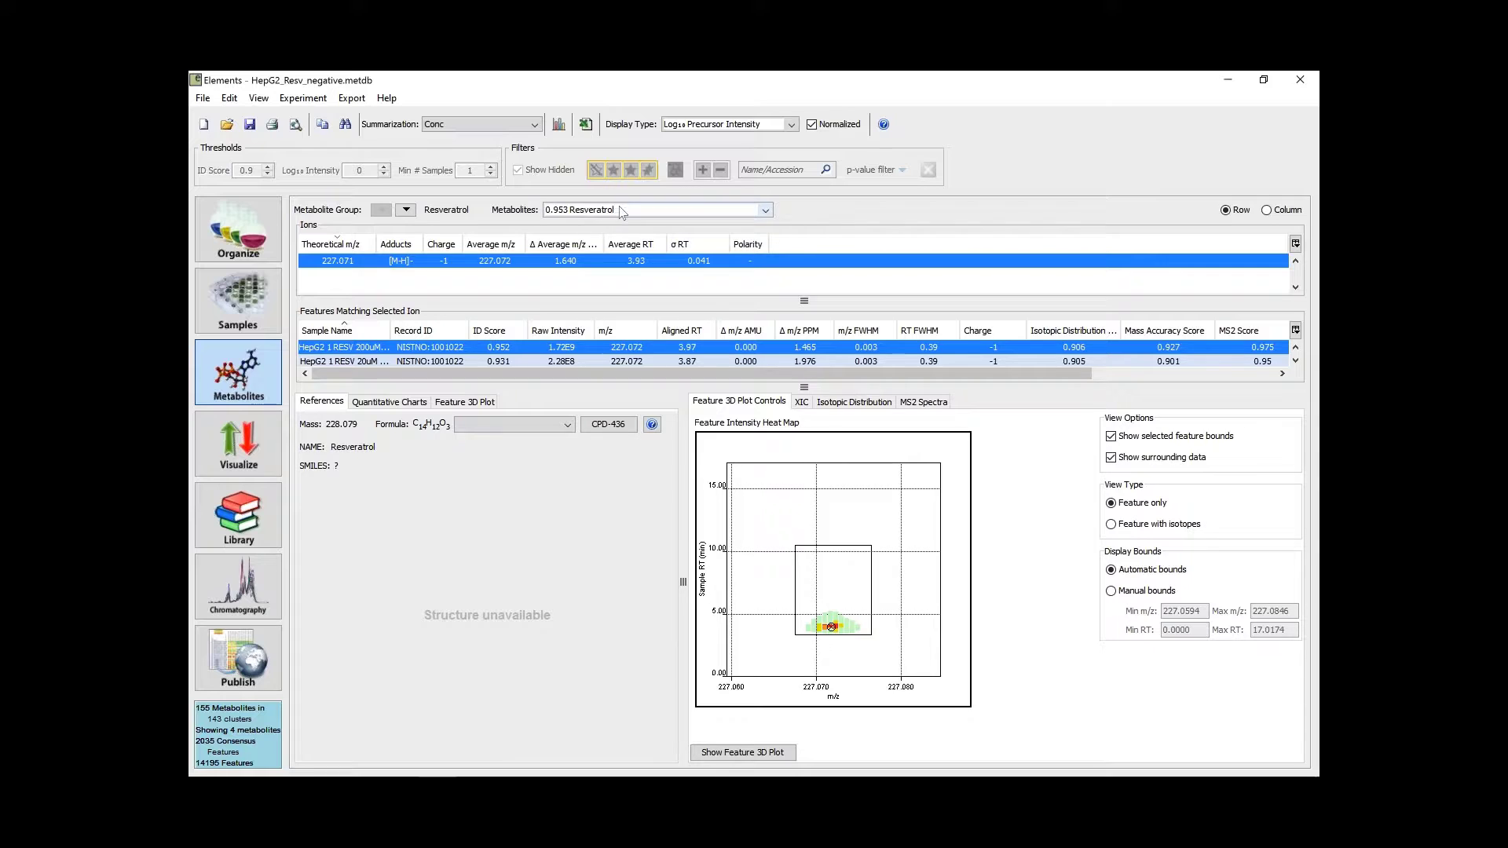
click(621, 210)
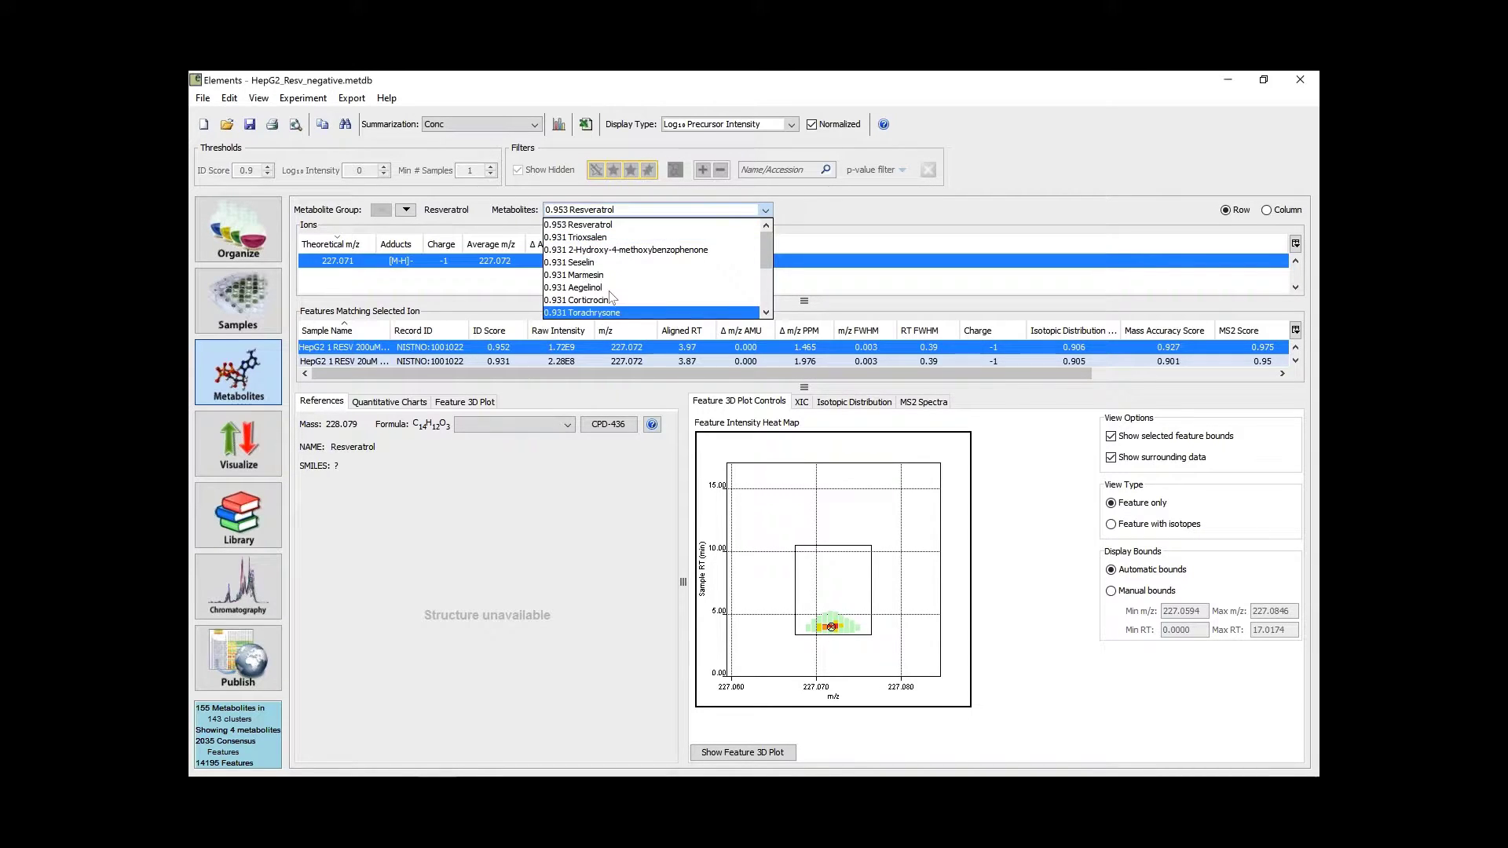
click(621, 225)
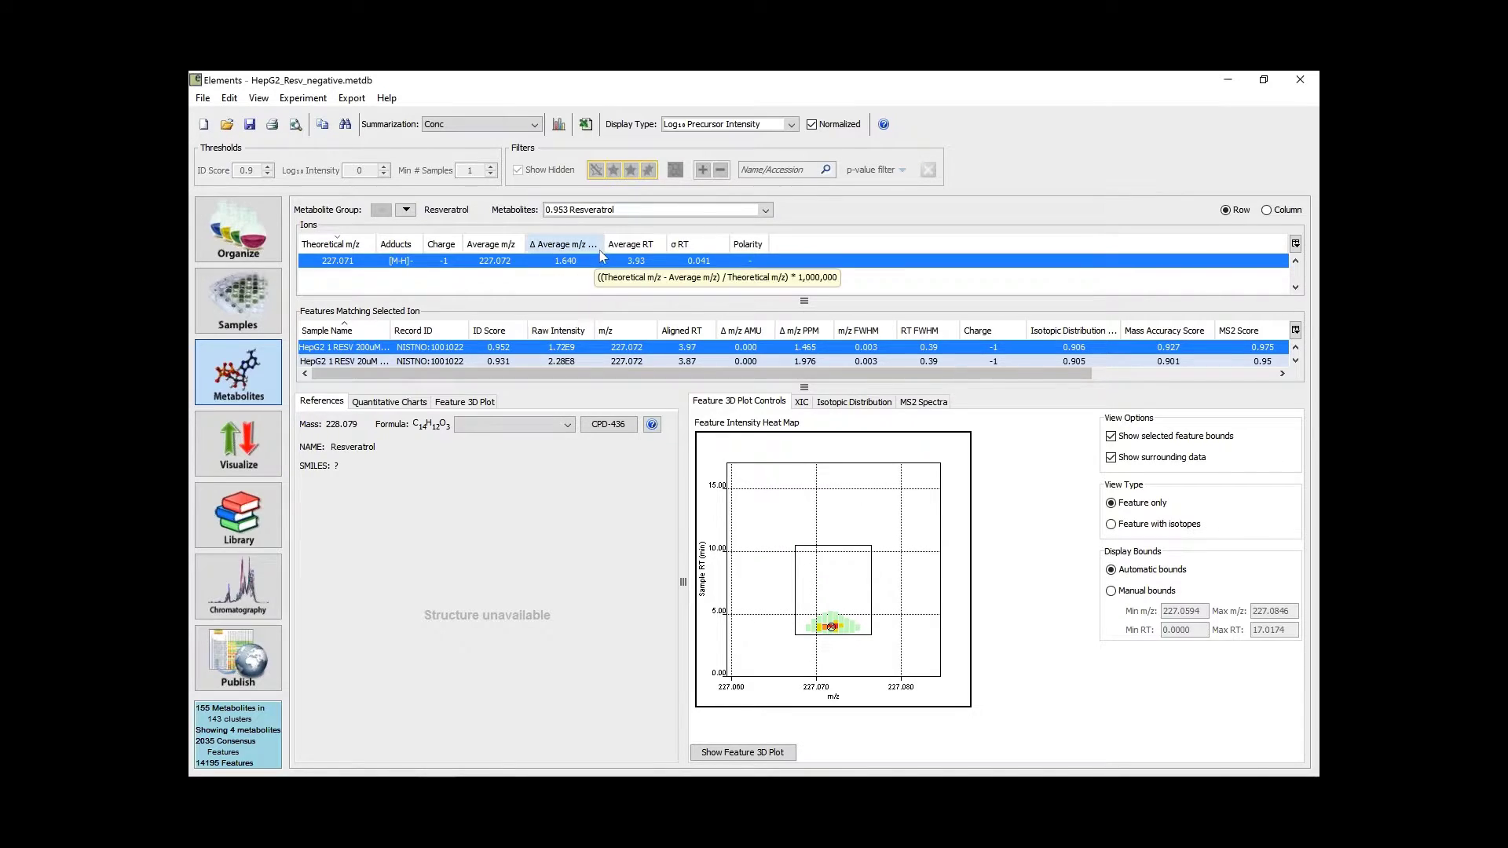
Step: Widen the Δ Average m/z PPM and Sample Name columns and enlarge the table of matching features
drag(604, 245, 614, 245)
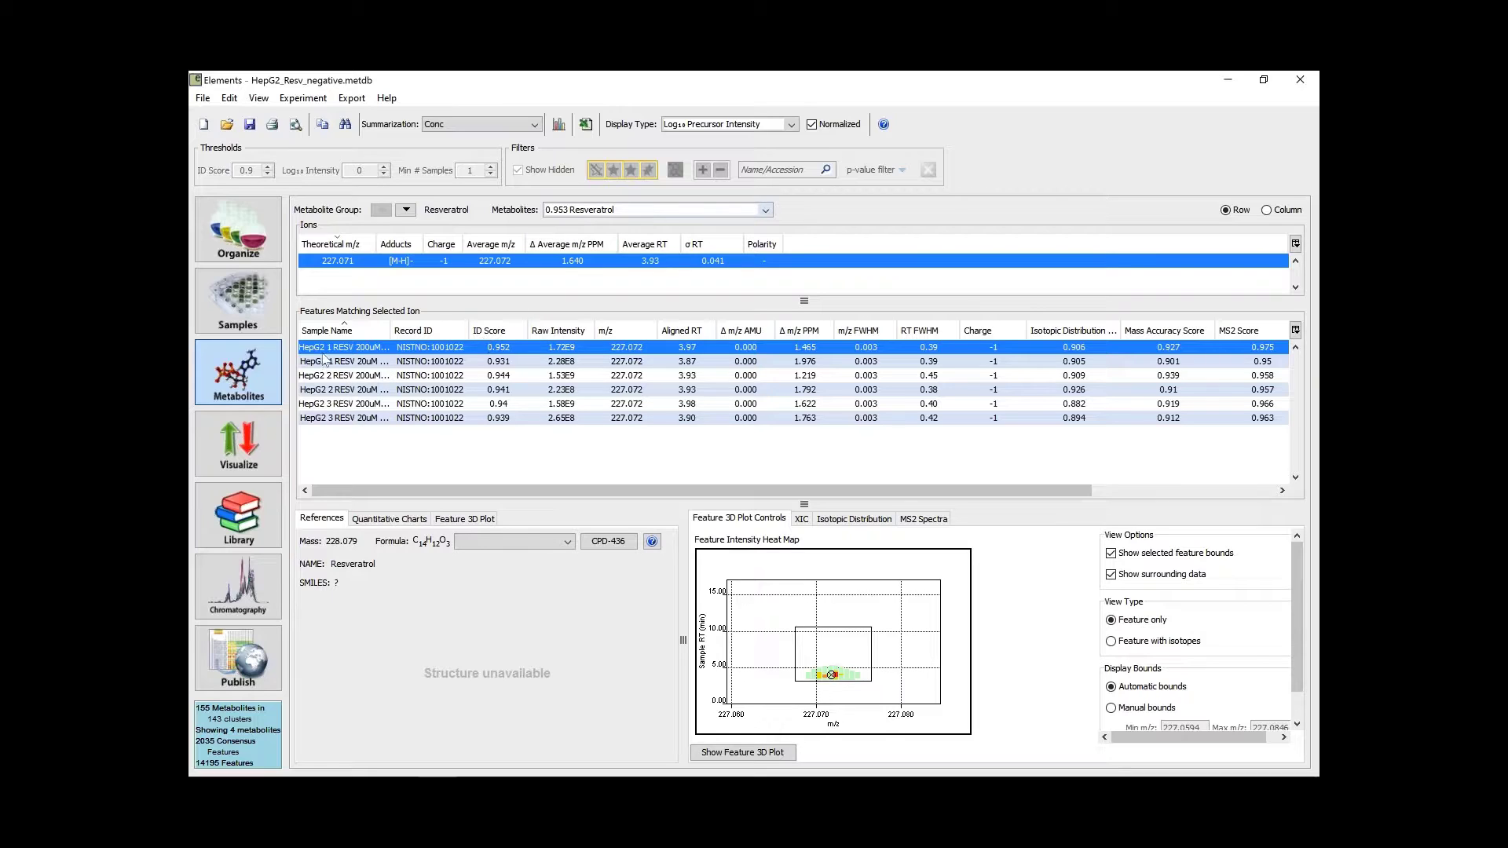
drag(407, 327, 442, 327)
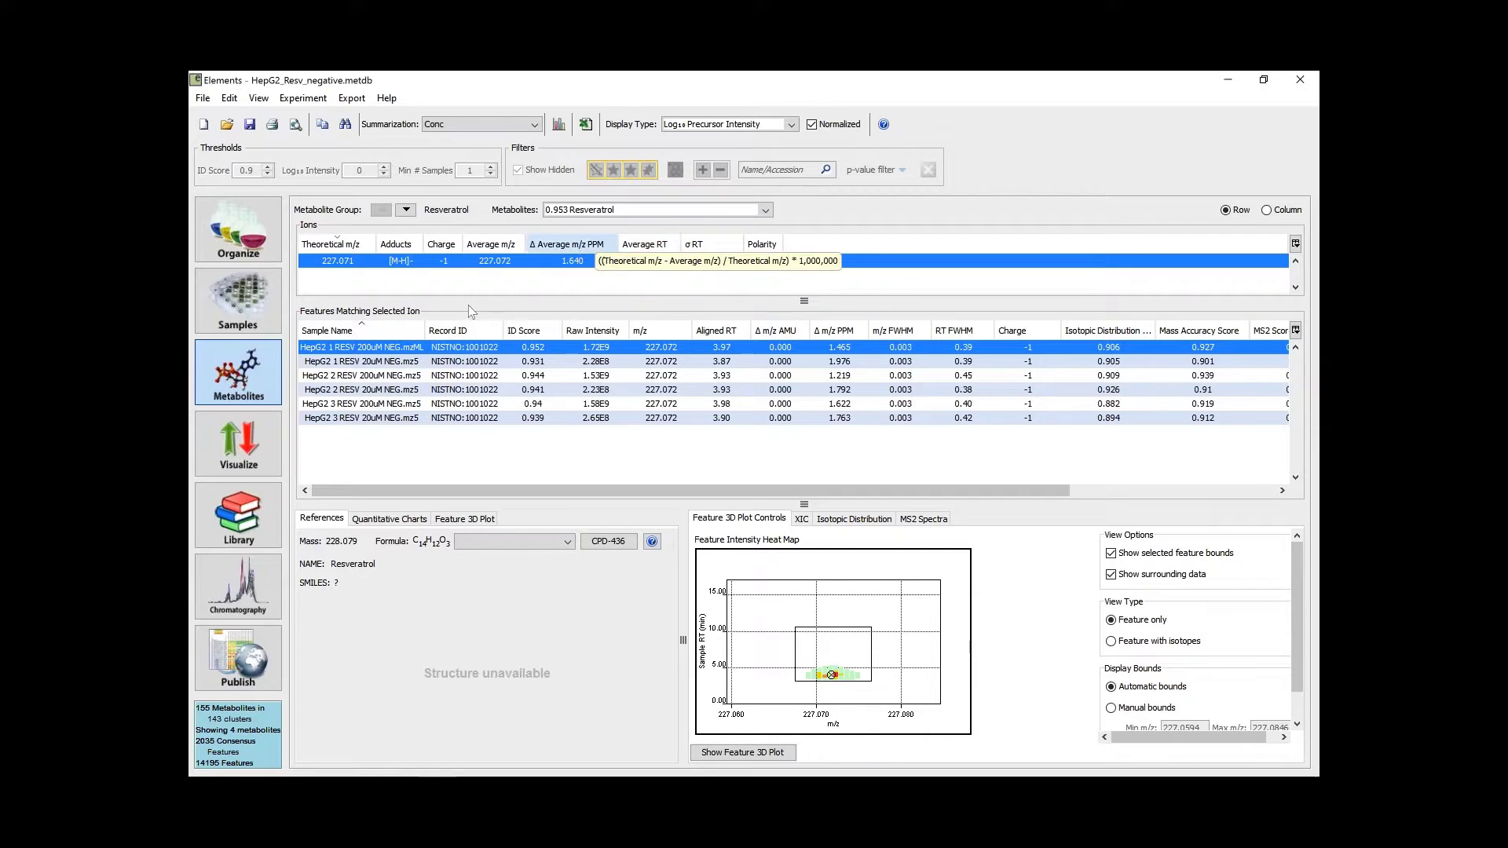
Step: Compare the intensity heat maps of the Resveratrol features across the 20uM and 200uM samples, ending on the HepG2 1 RESV 200uM sample
click(390, 361)
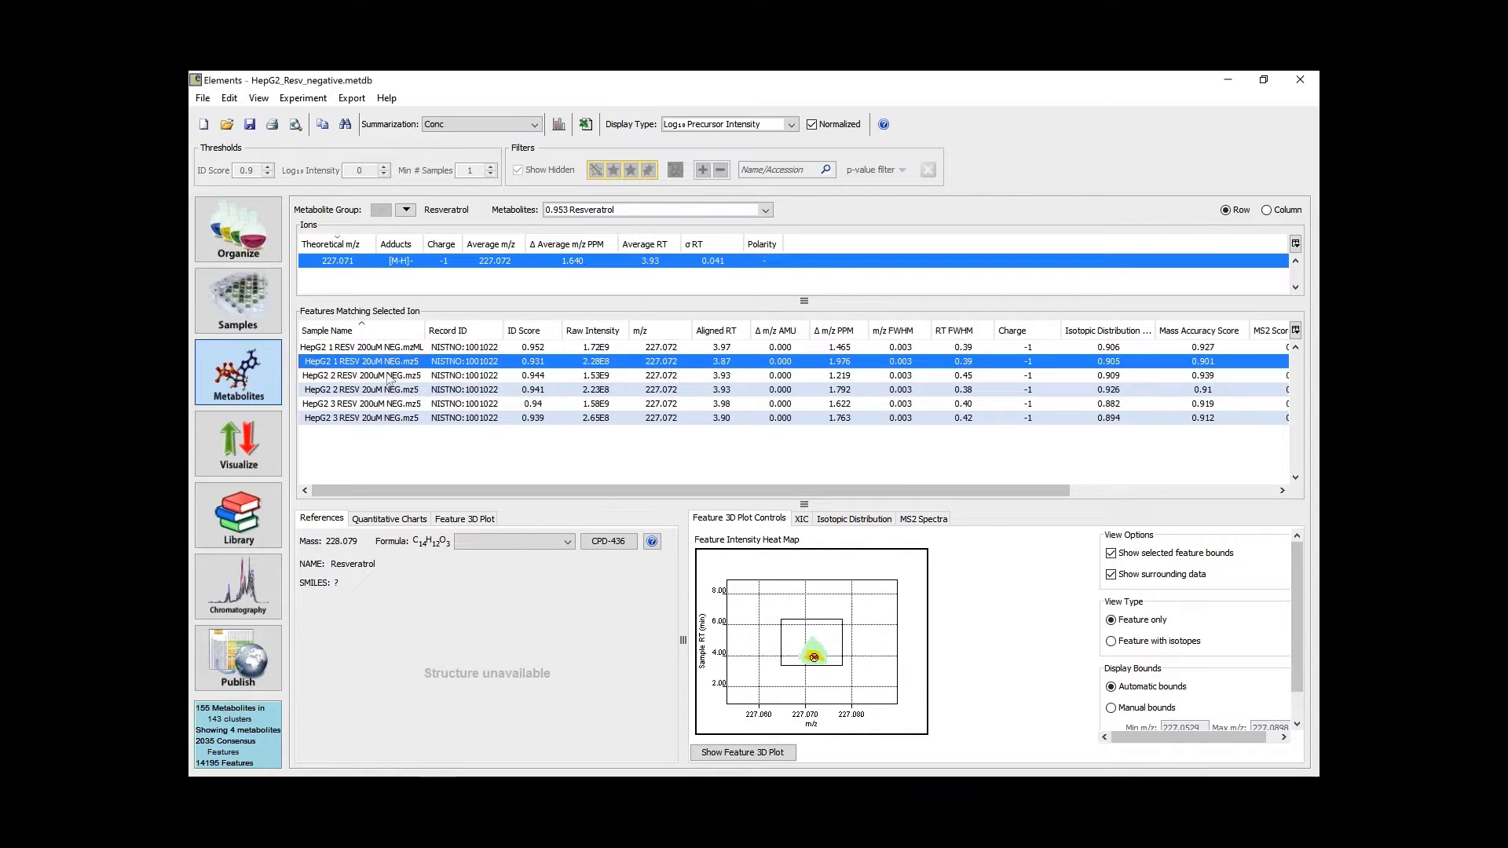
click(390, 375)
click(397, 350)
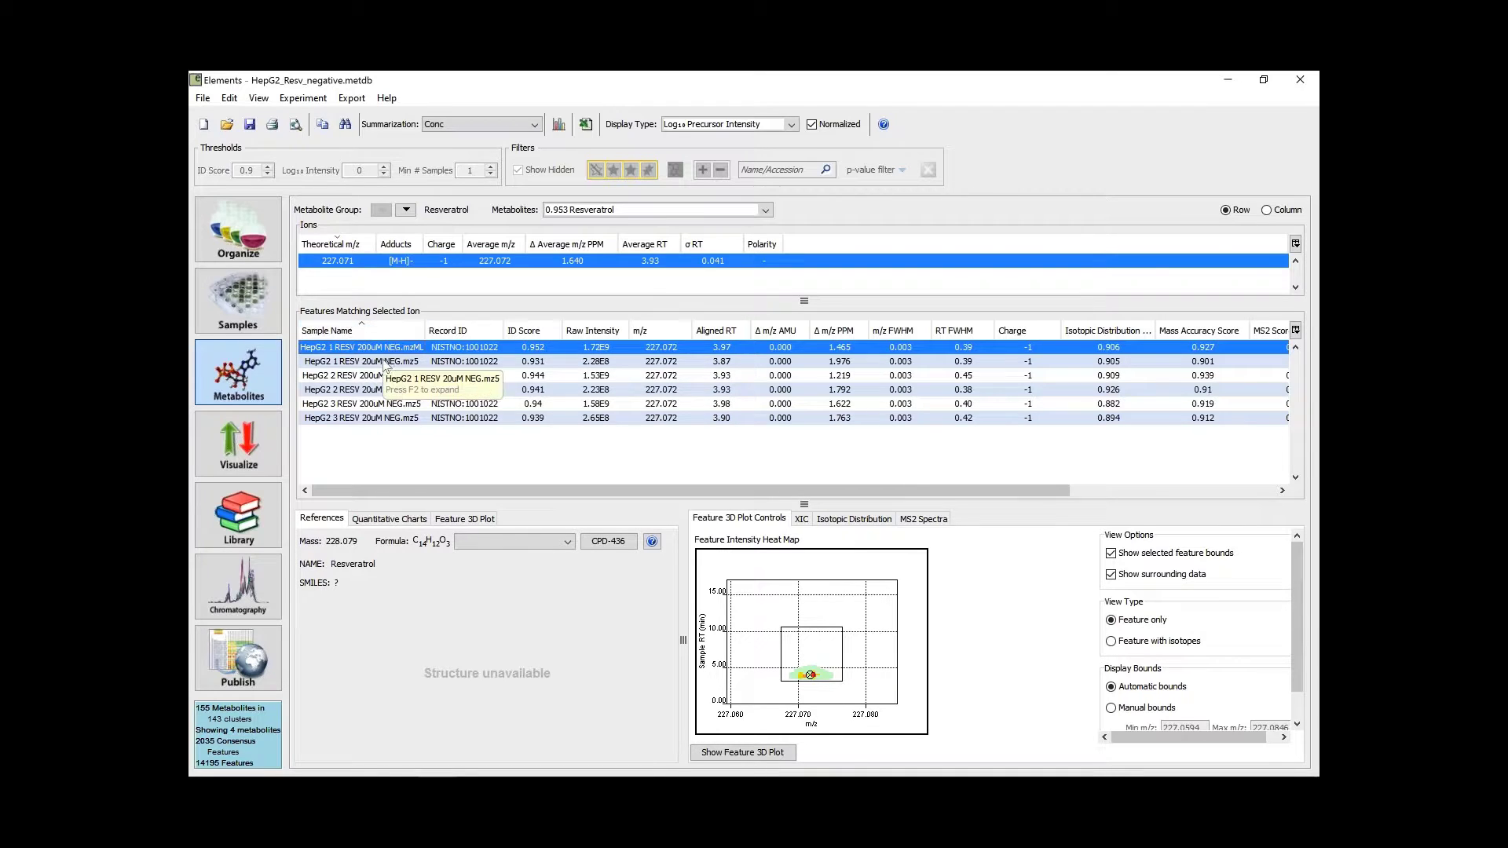
click(386, 364)
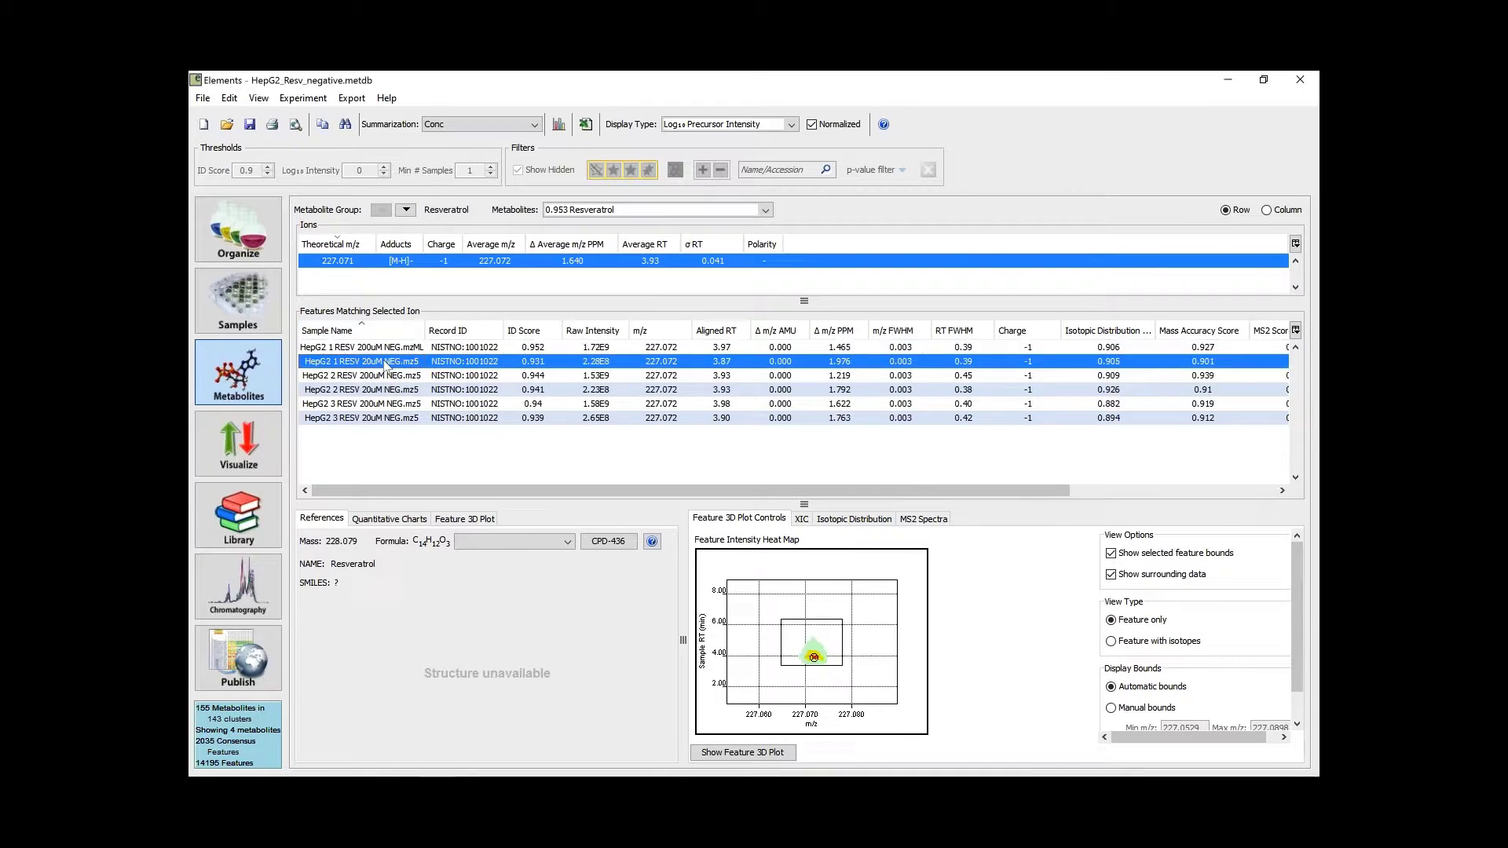
key(Down)
click(565, 210)
click(566, 224)
click(399, 391)
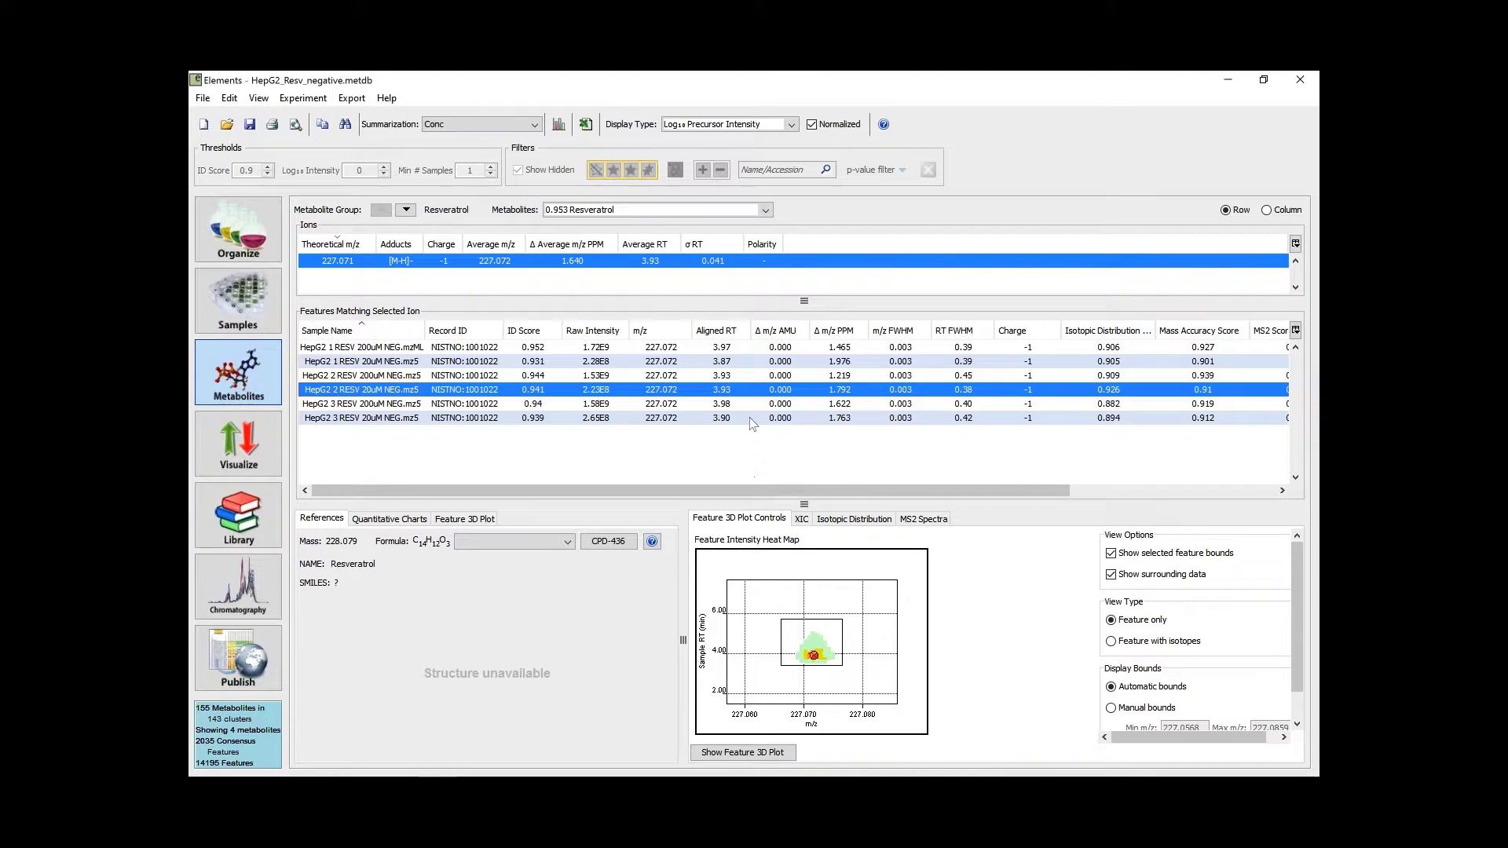
click(395, 349)
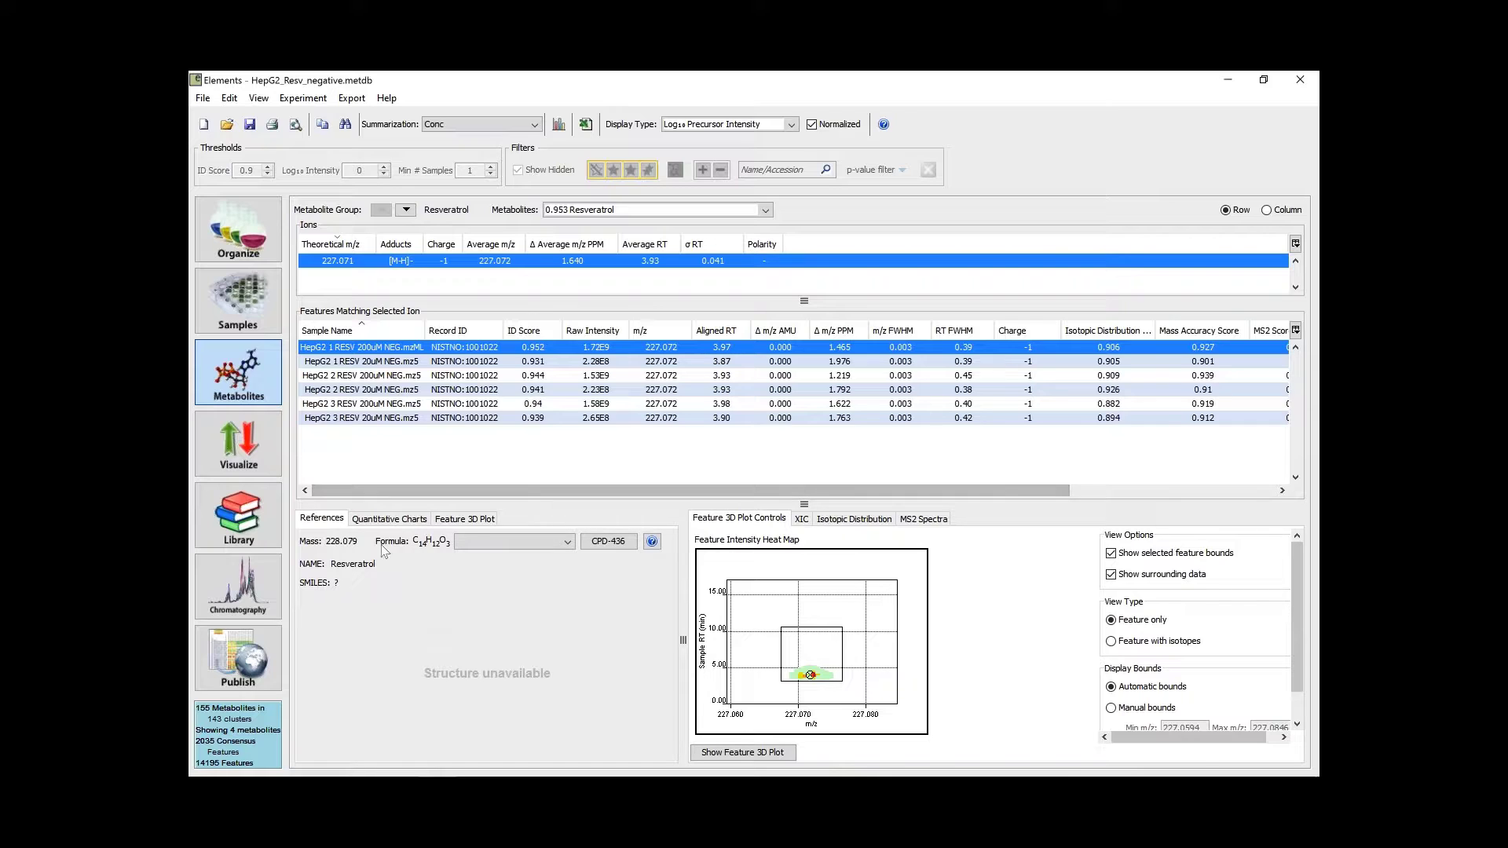
Step: Advance to the cis-Resveratrol 3-O-glucuronide_RT1 group and widen its references and structure area
click(406, 212)
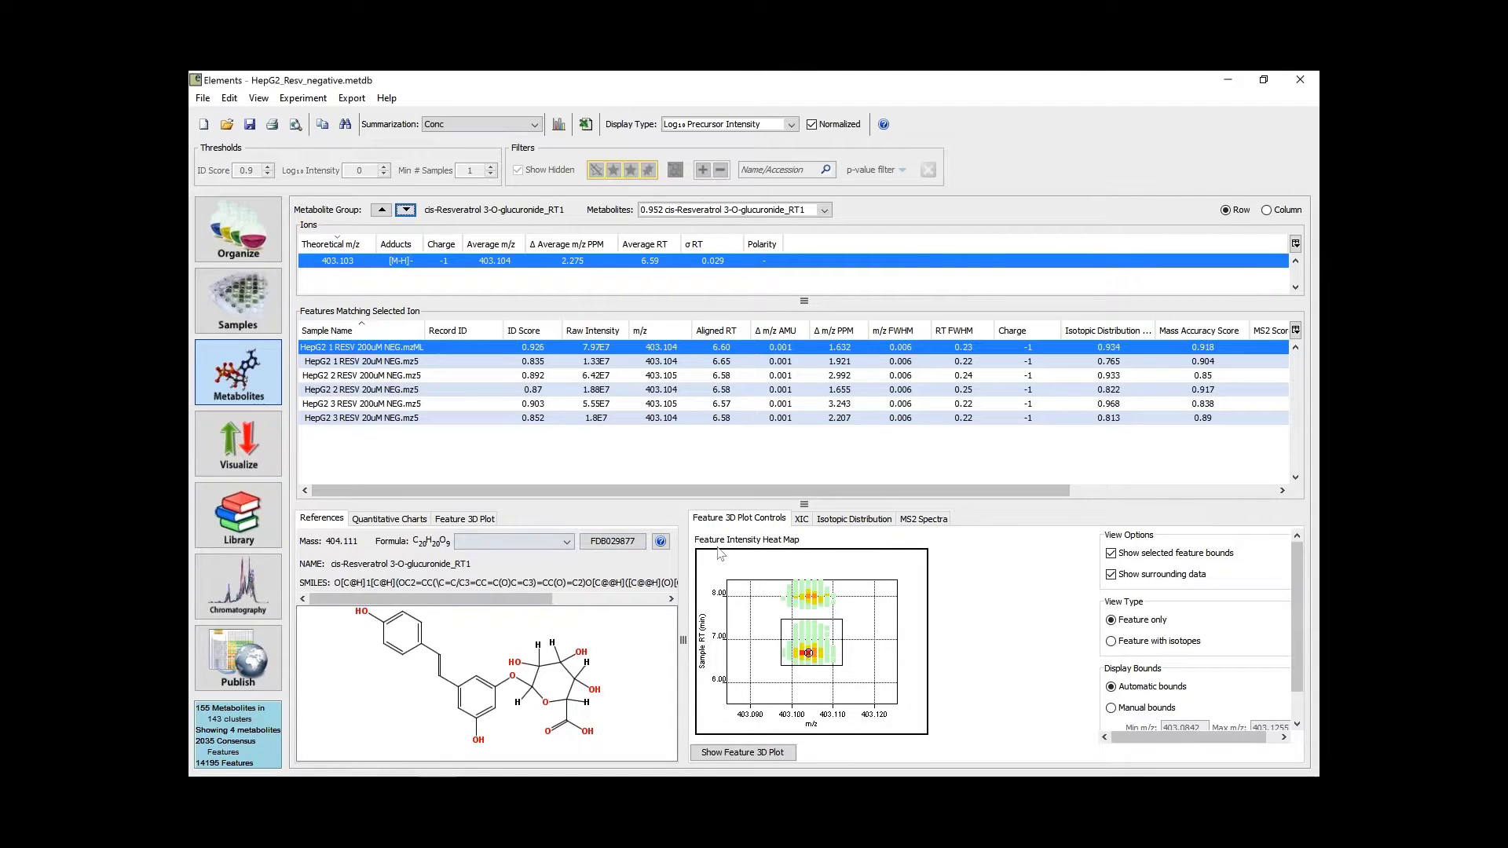
drag(682, 553, 835, 554)
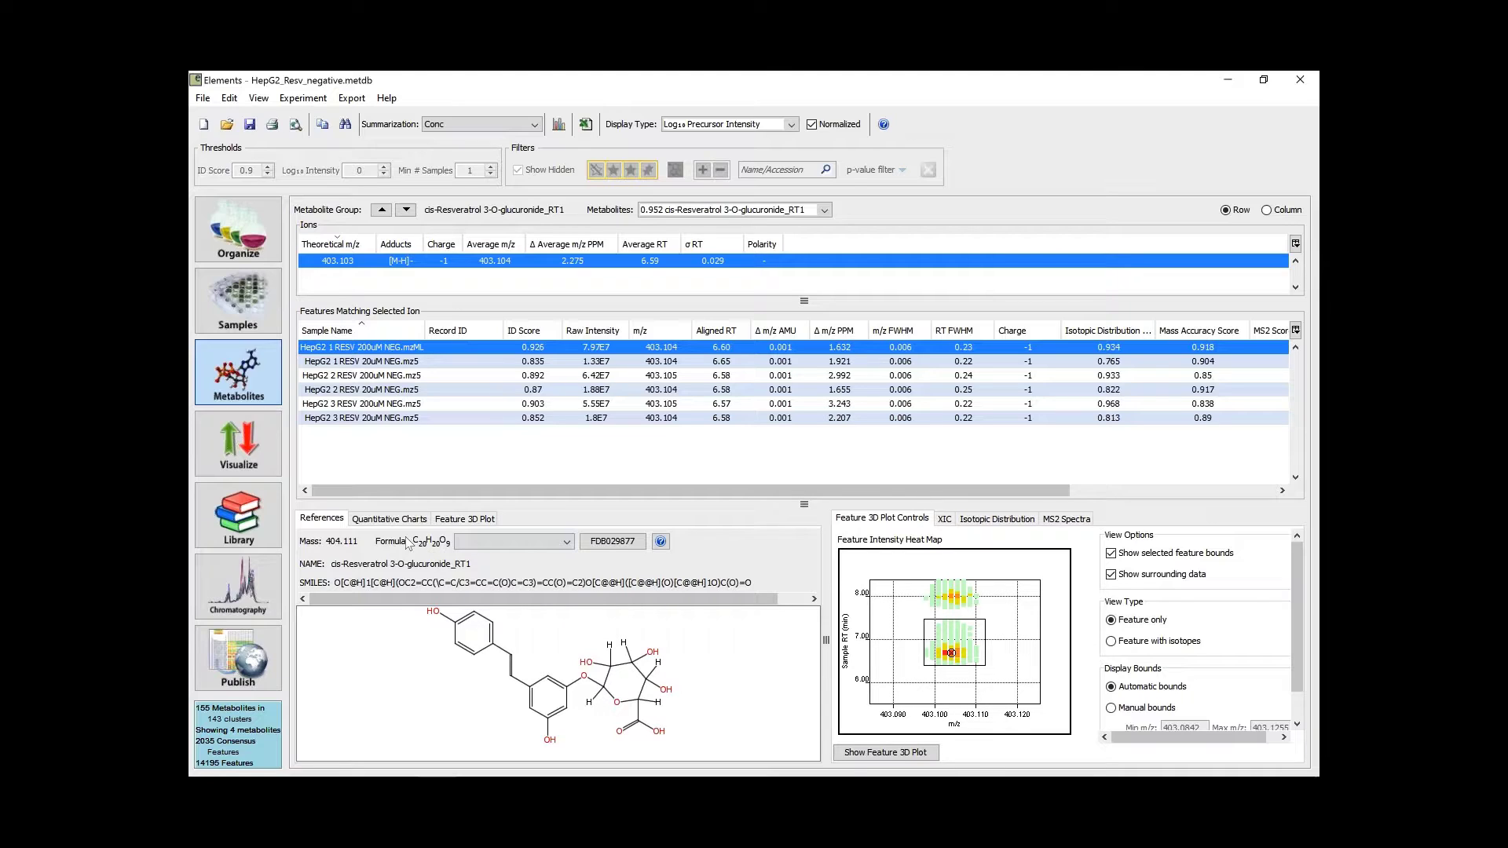
Step: Open the HMDB record of cis-Resveratrol 3-O-glucuronide in the web browser, read through it, and return to Elements
click(543, 549)
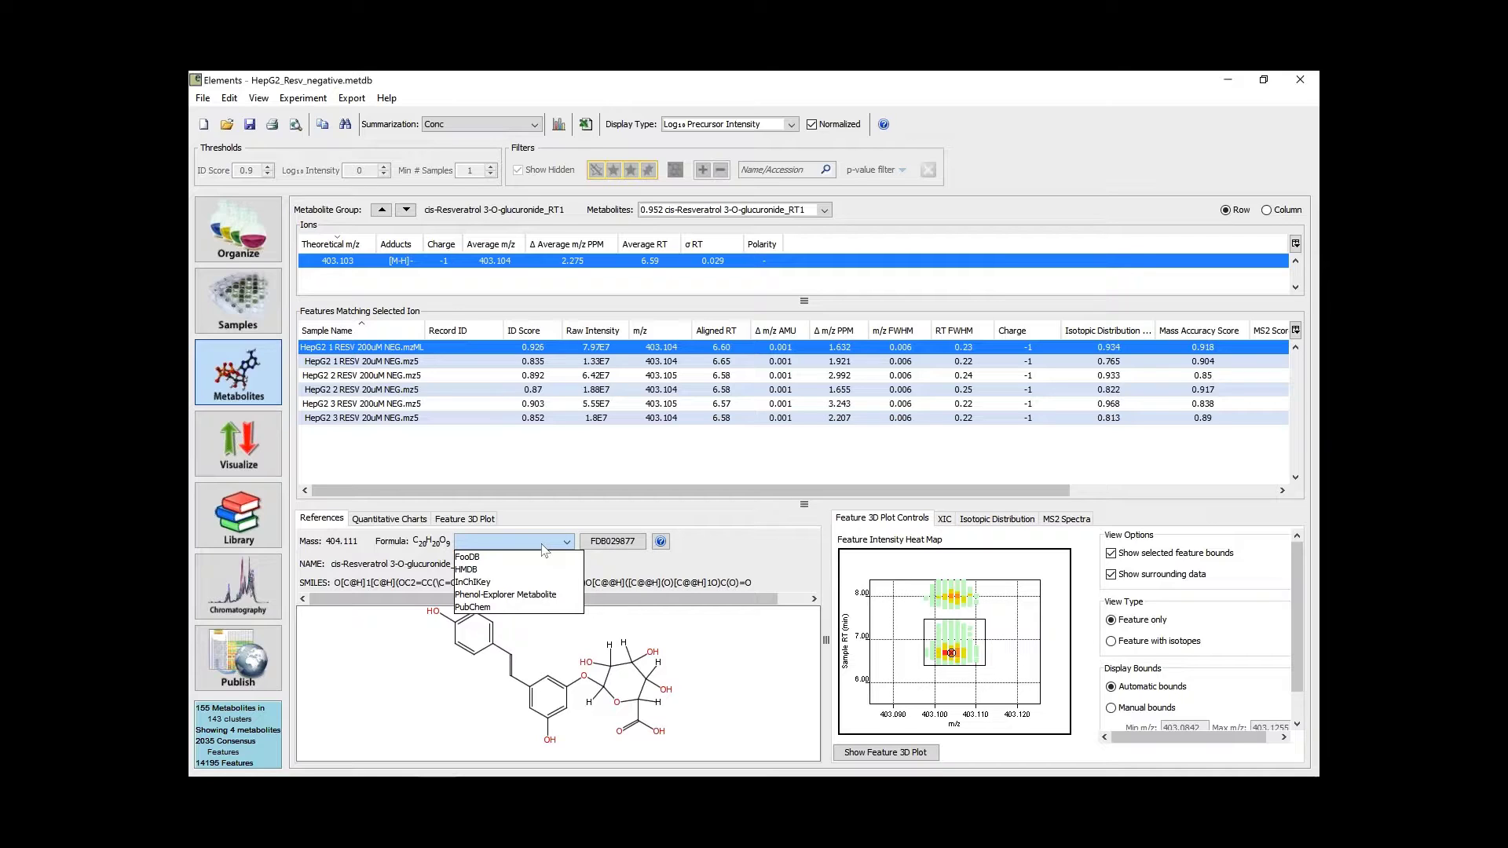
click(474, 627)
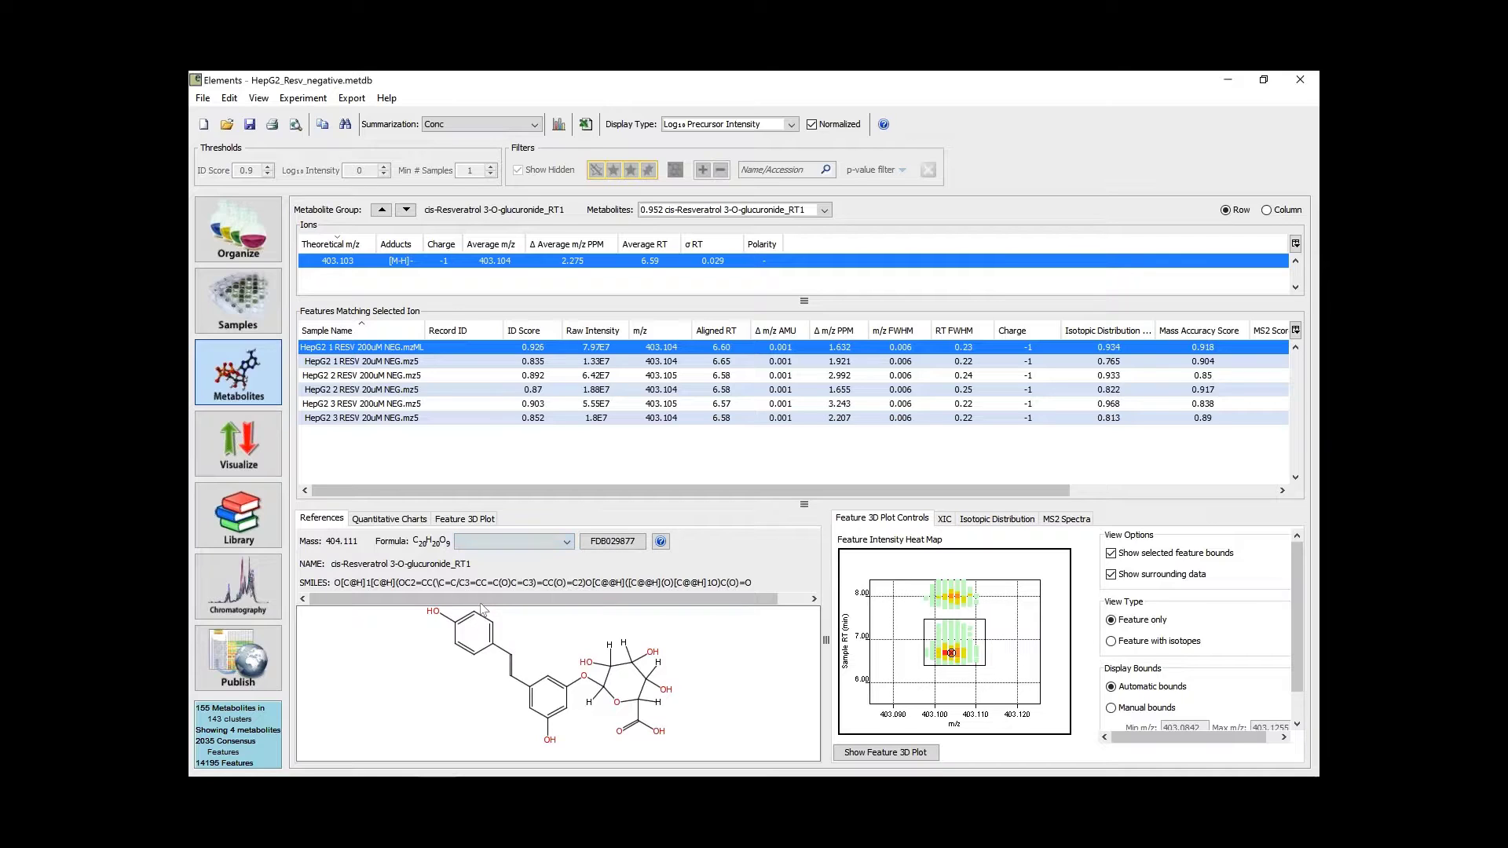
click(506, 540)
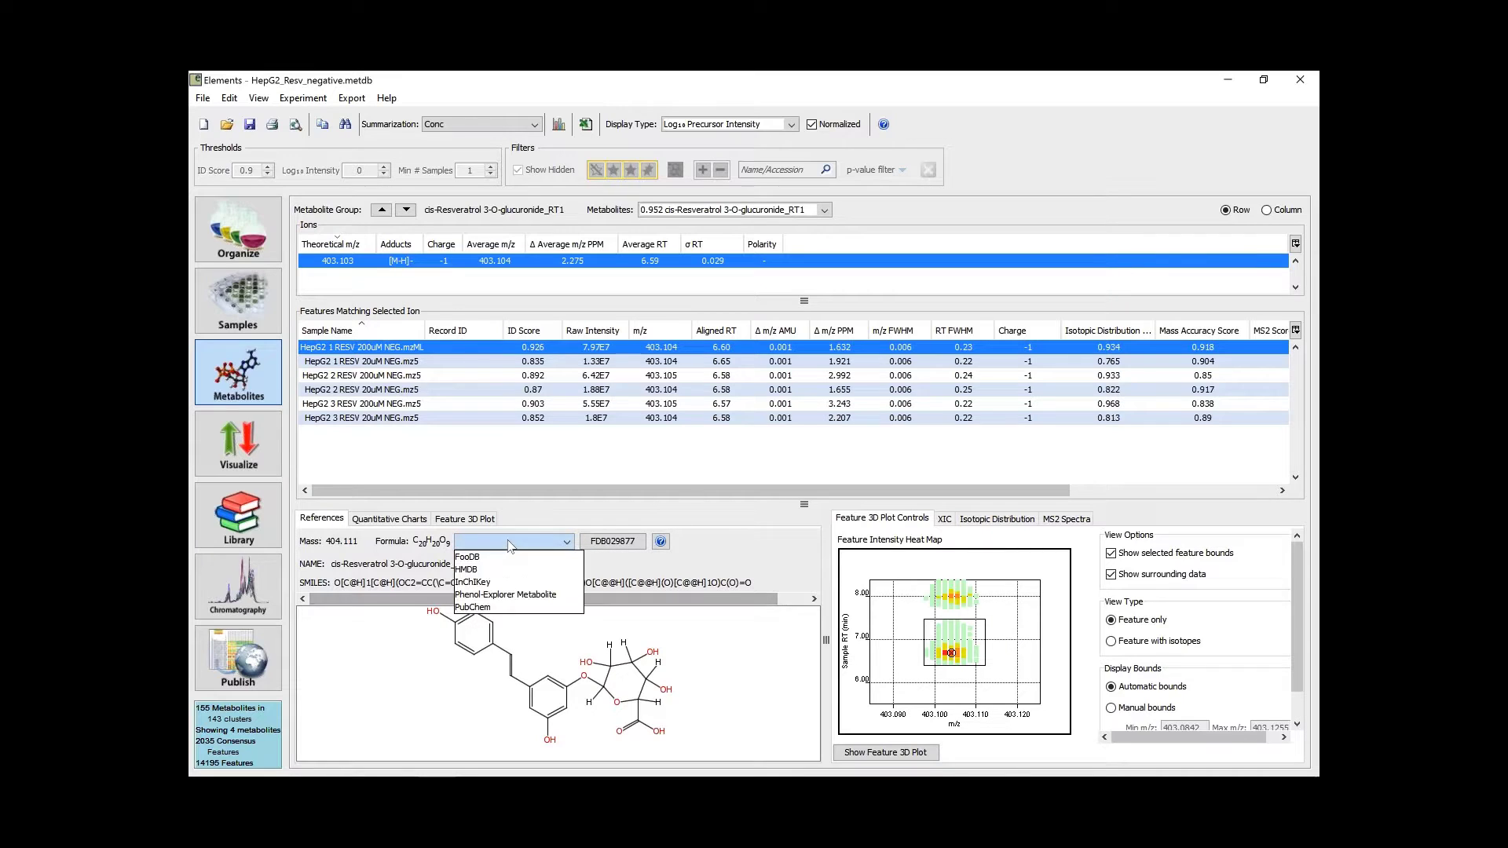
click(479, 570)
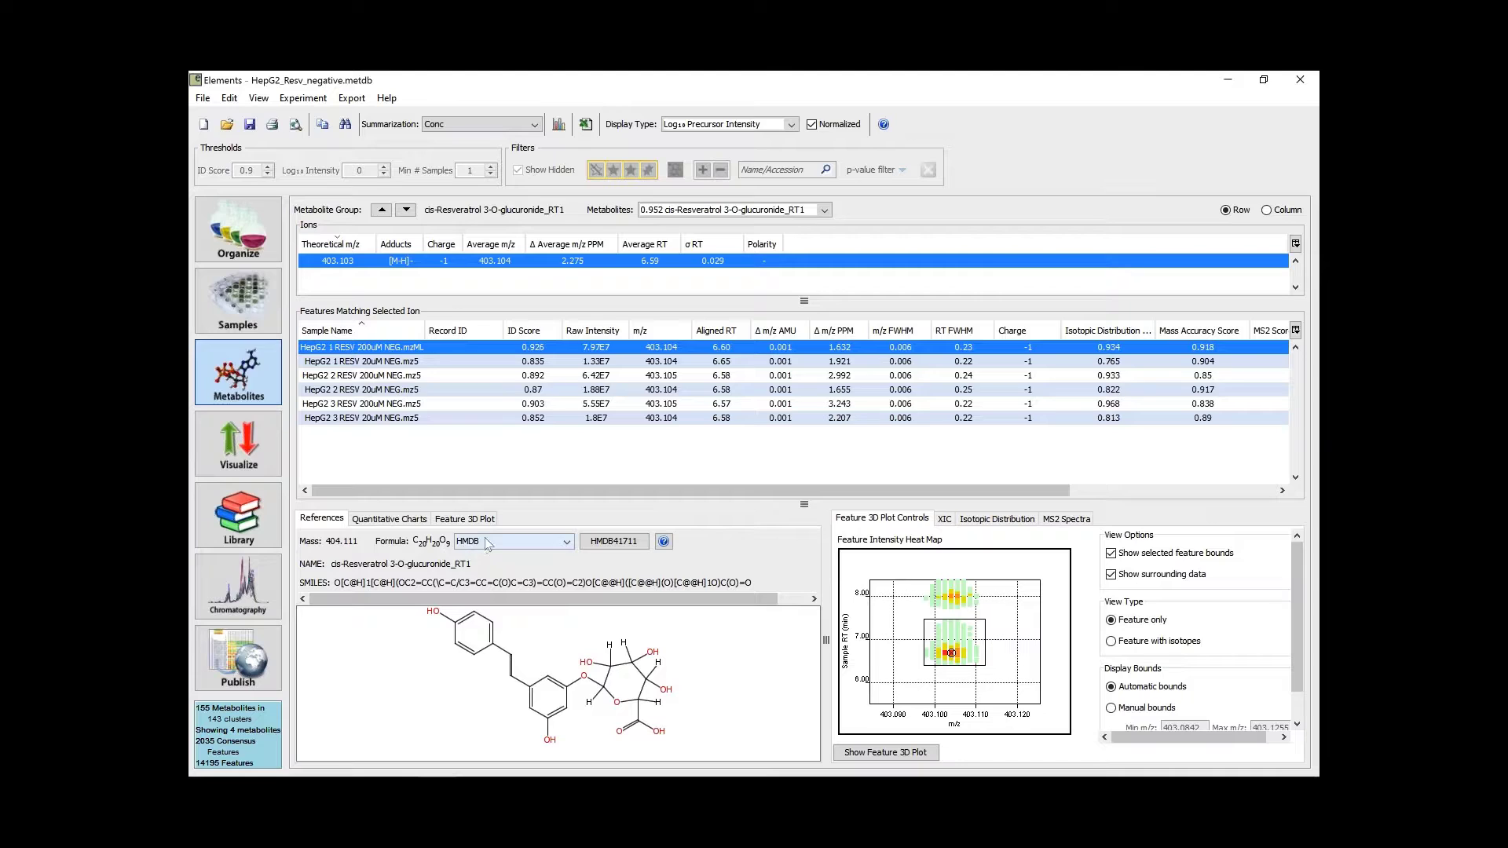
click(619, 542)
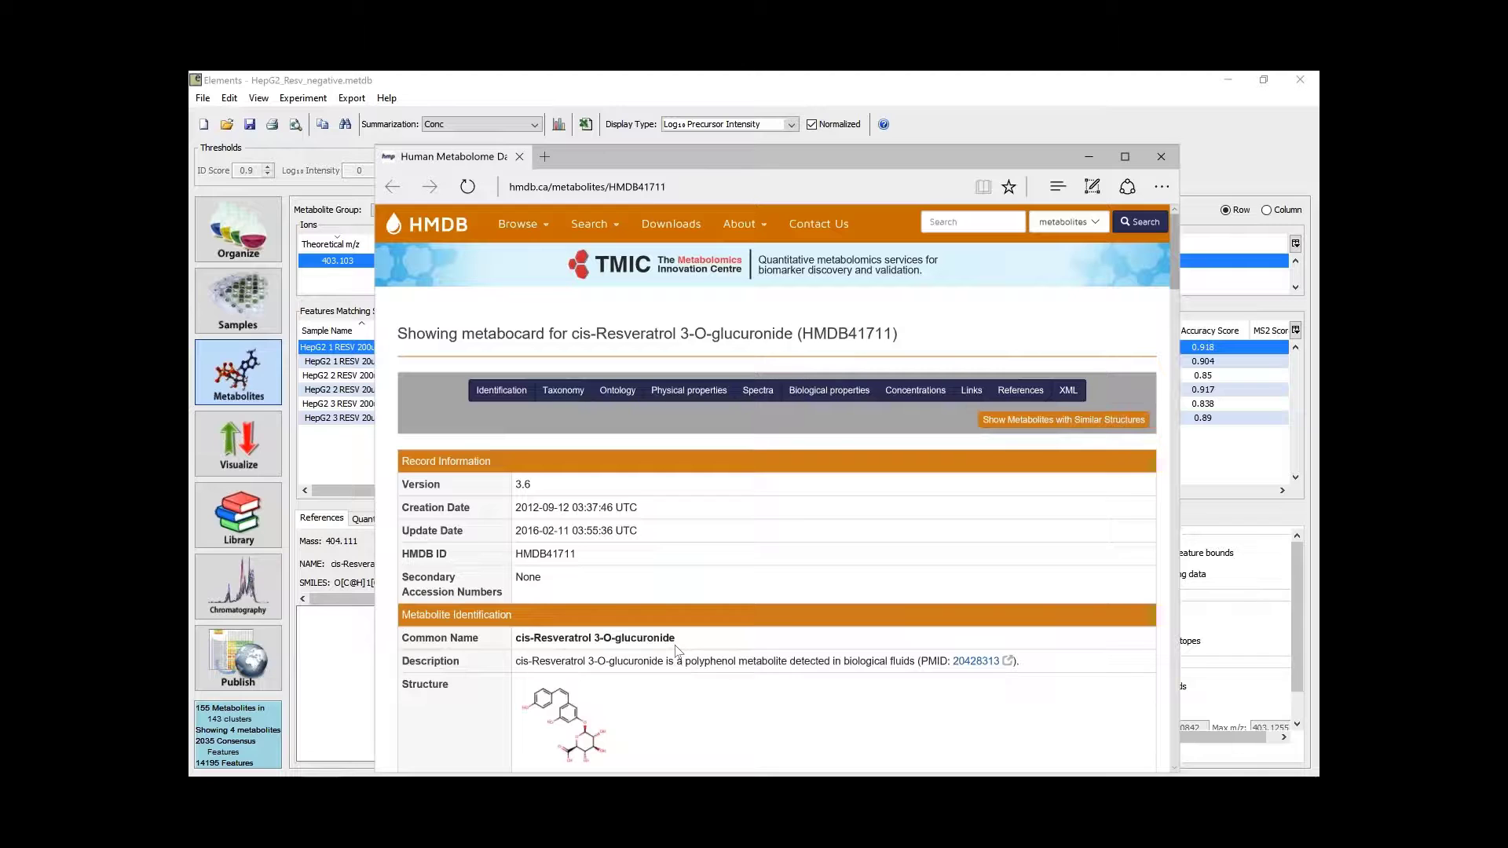
scroll(773, 487, down, 2)
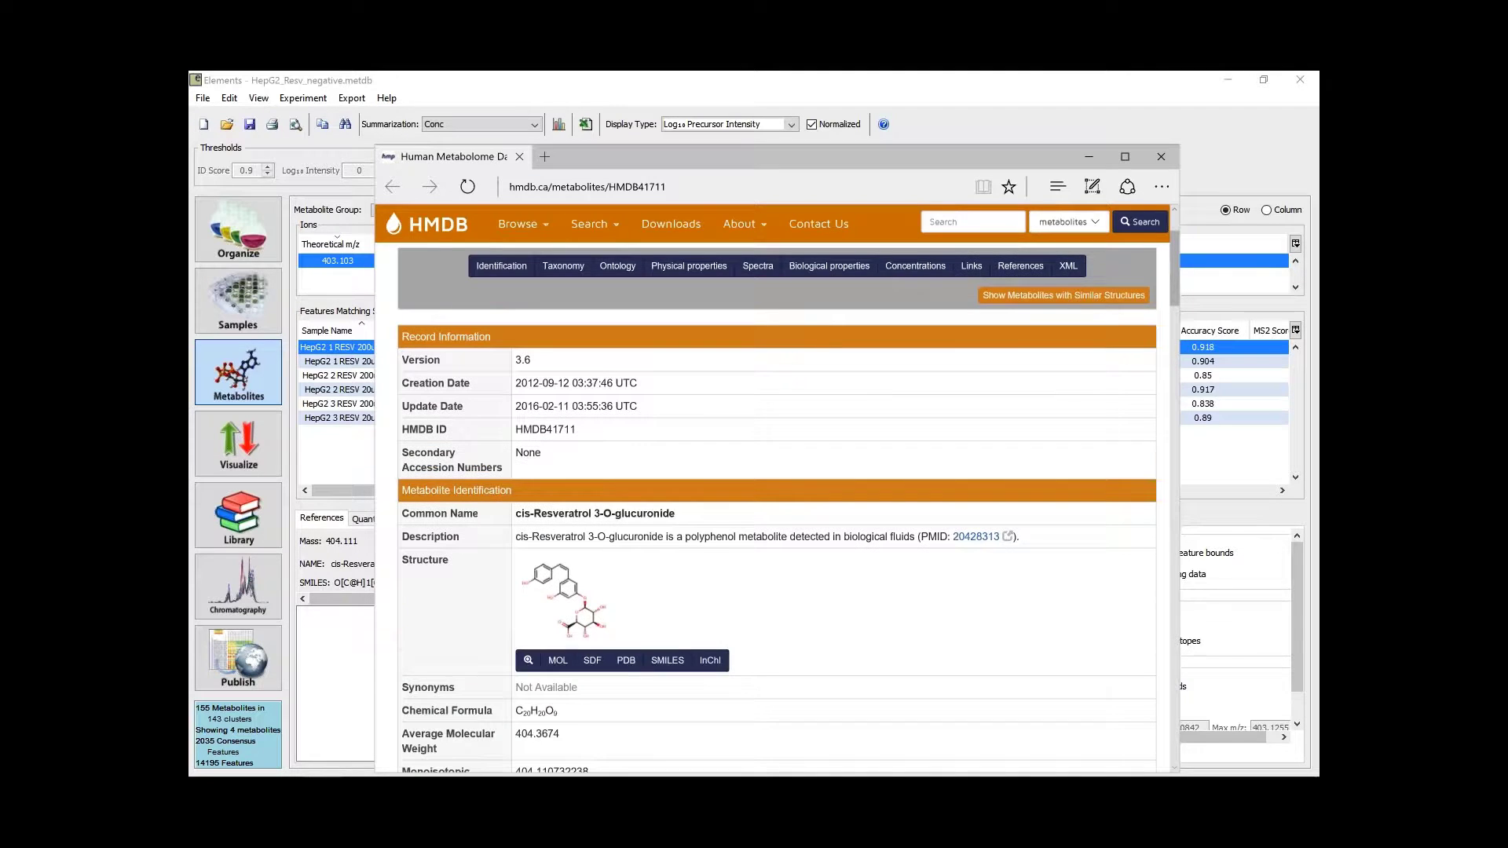
click(350, 549)
Step: Switch the metabolite's reference database to PubChem, examine its compound page in the browser, and return to Elements
click(476, 545)
click(472, 607)
click(619, 542)
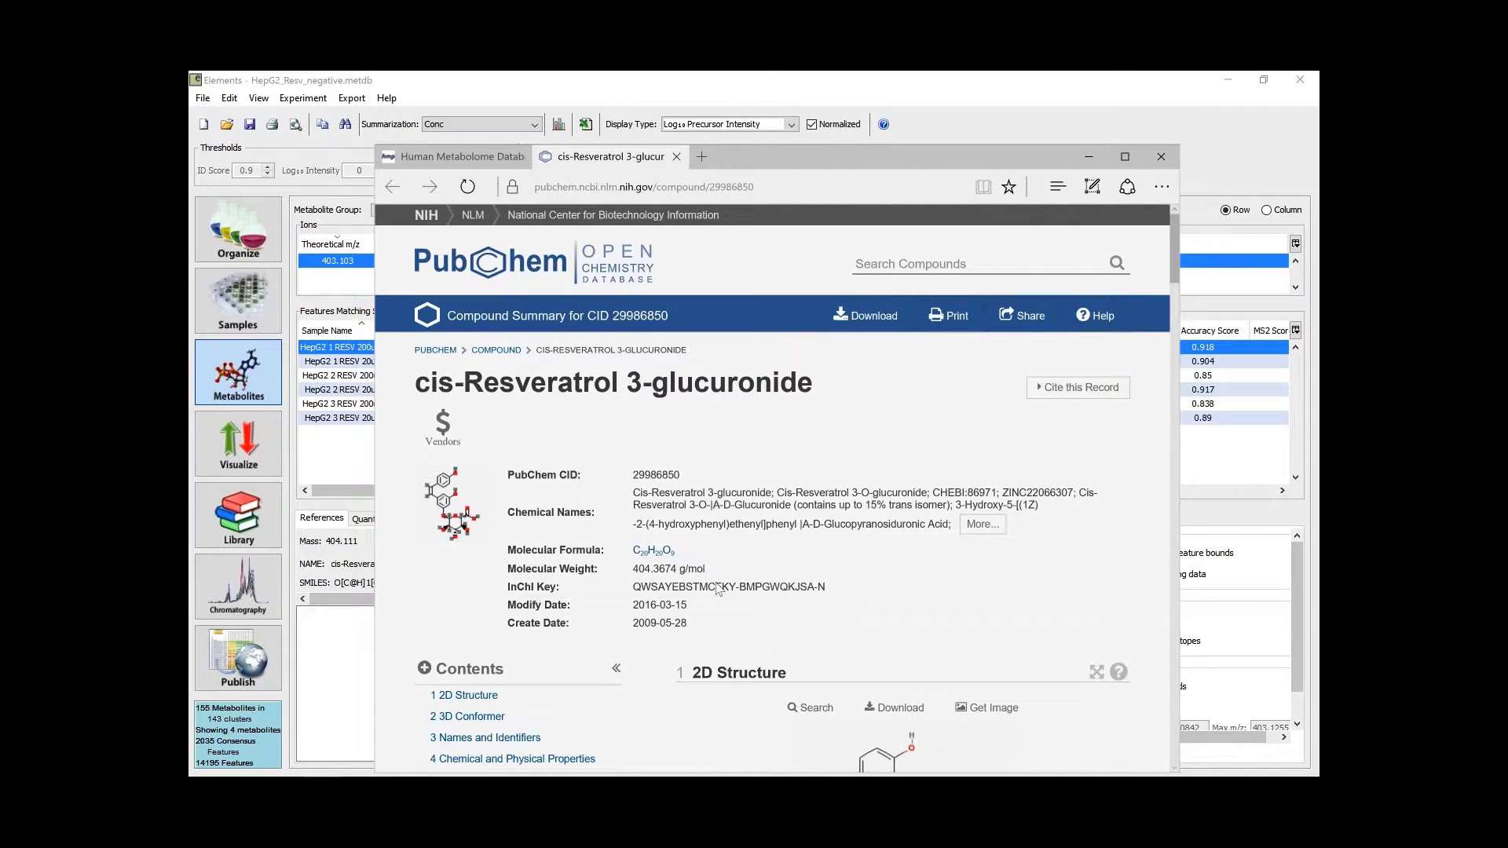
scroll(718, 589, down, 5)
scroll(718, 589, up, 5)
click(334, 555)
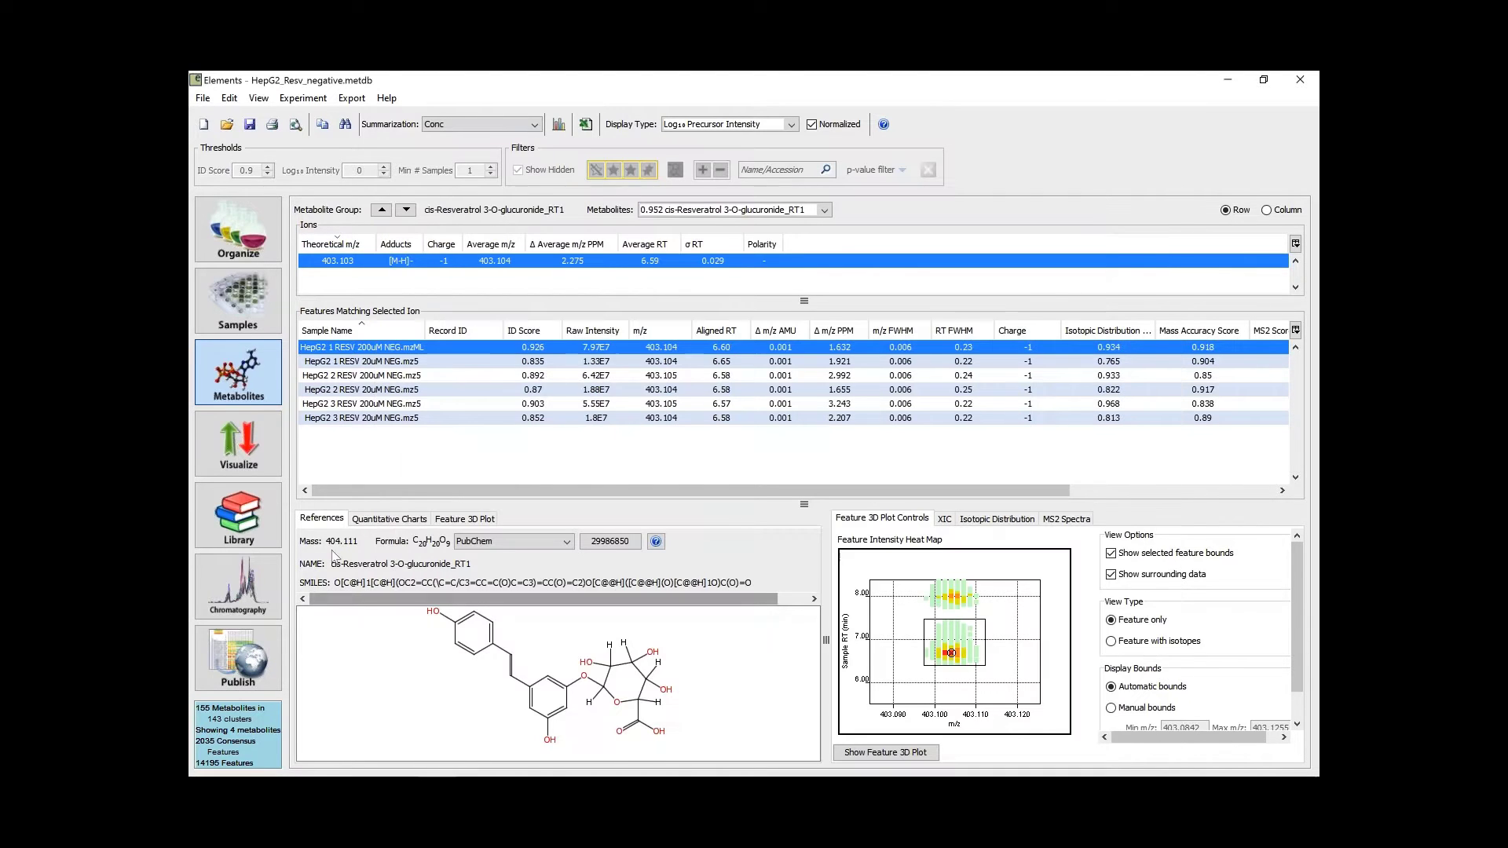
Step: Select the HepG2 1 RESV 20uM feature and examine the PubChem page's 2D structure and contents list before returning to Elements
click(422, 362)
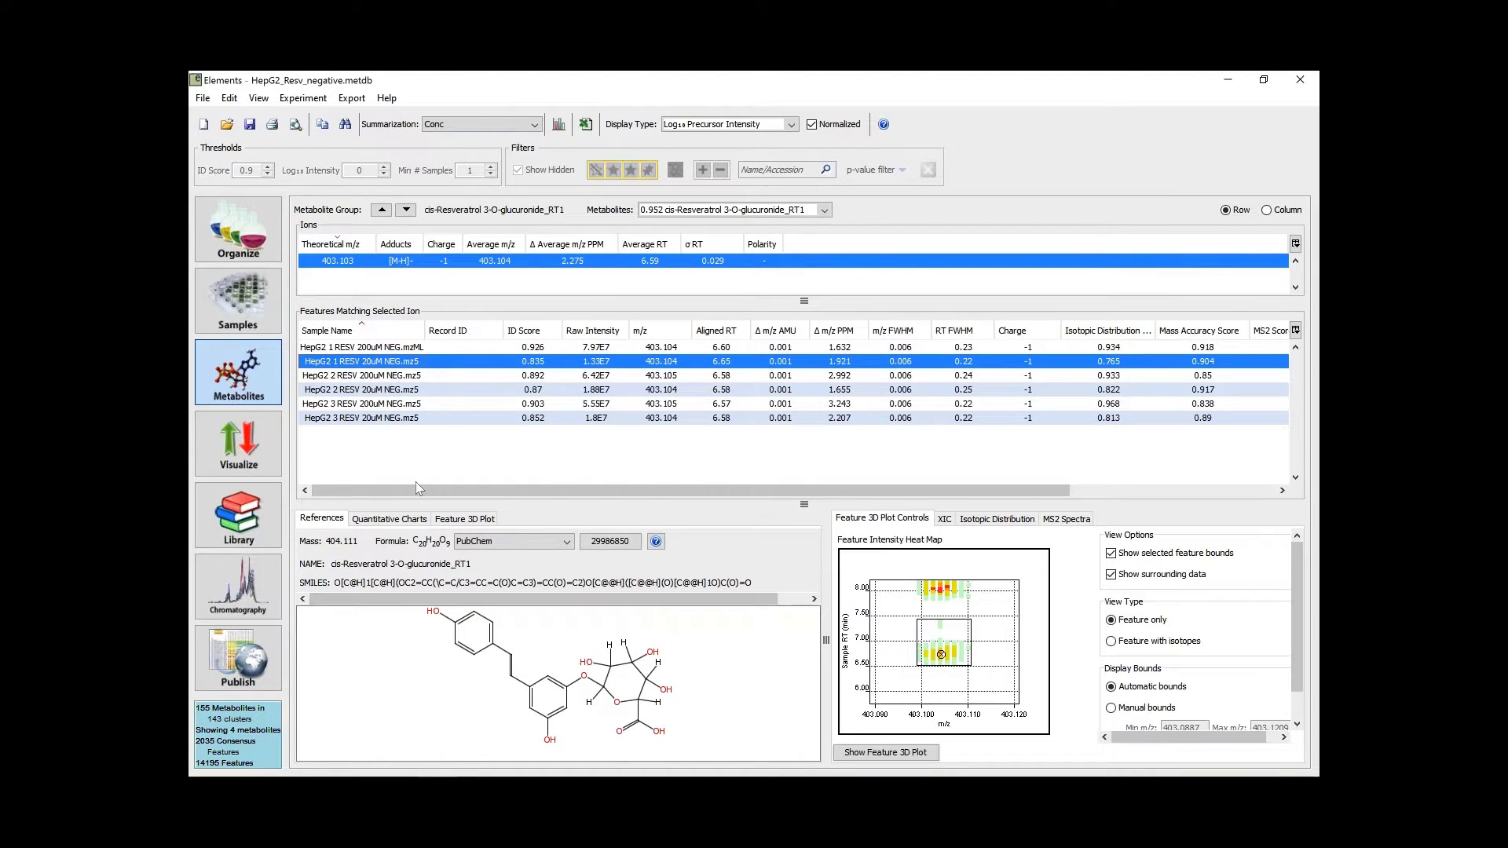
click(597, 545)
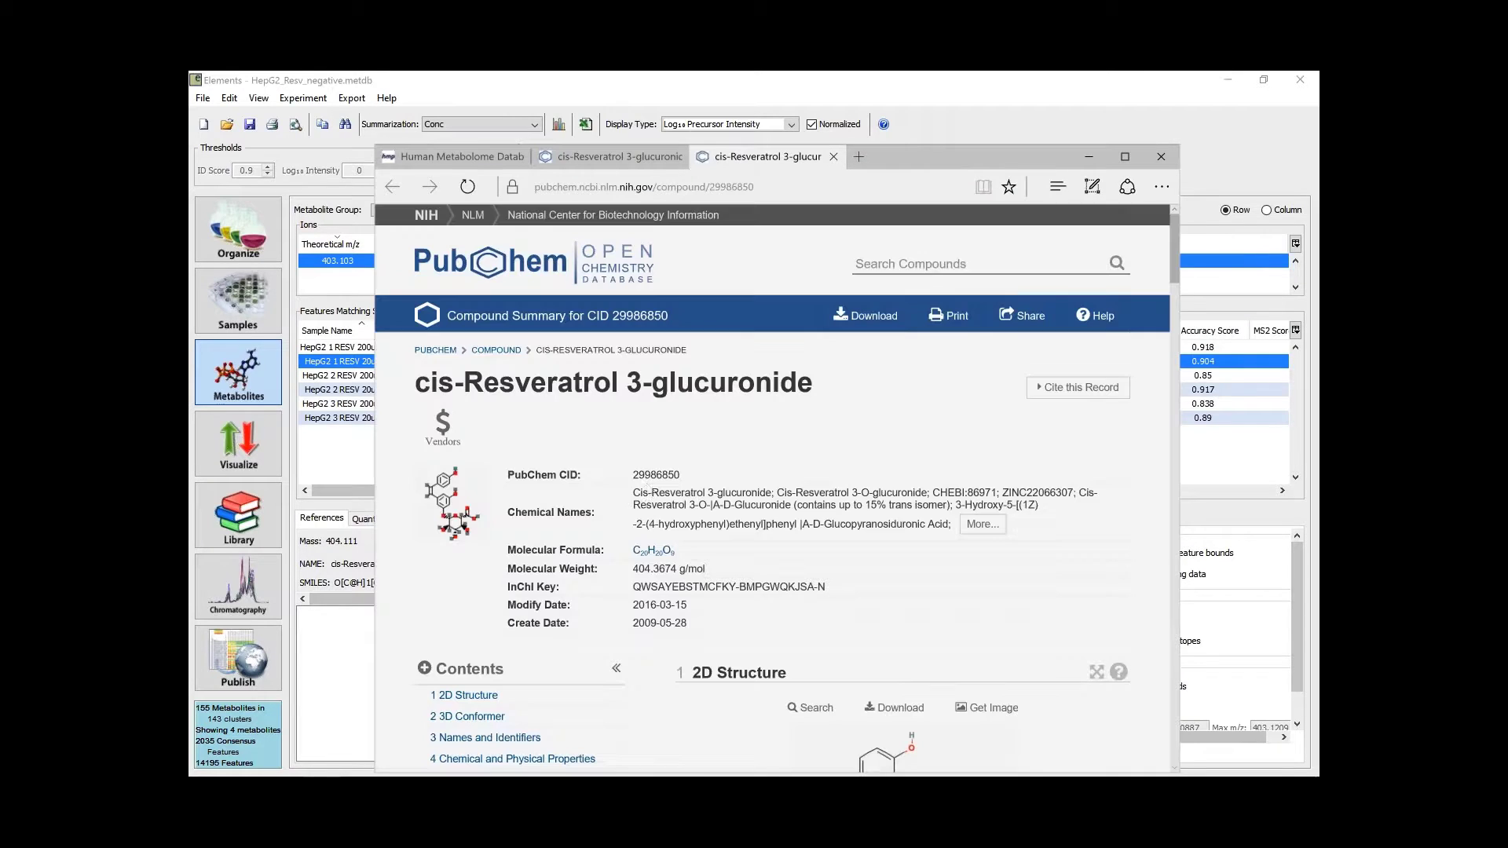
scroll(717, 574, down, 5)
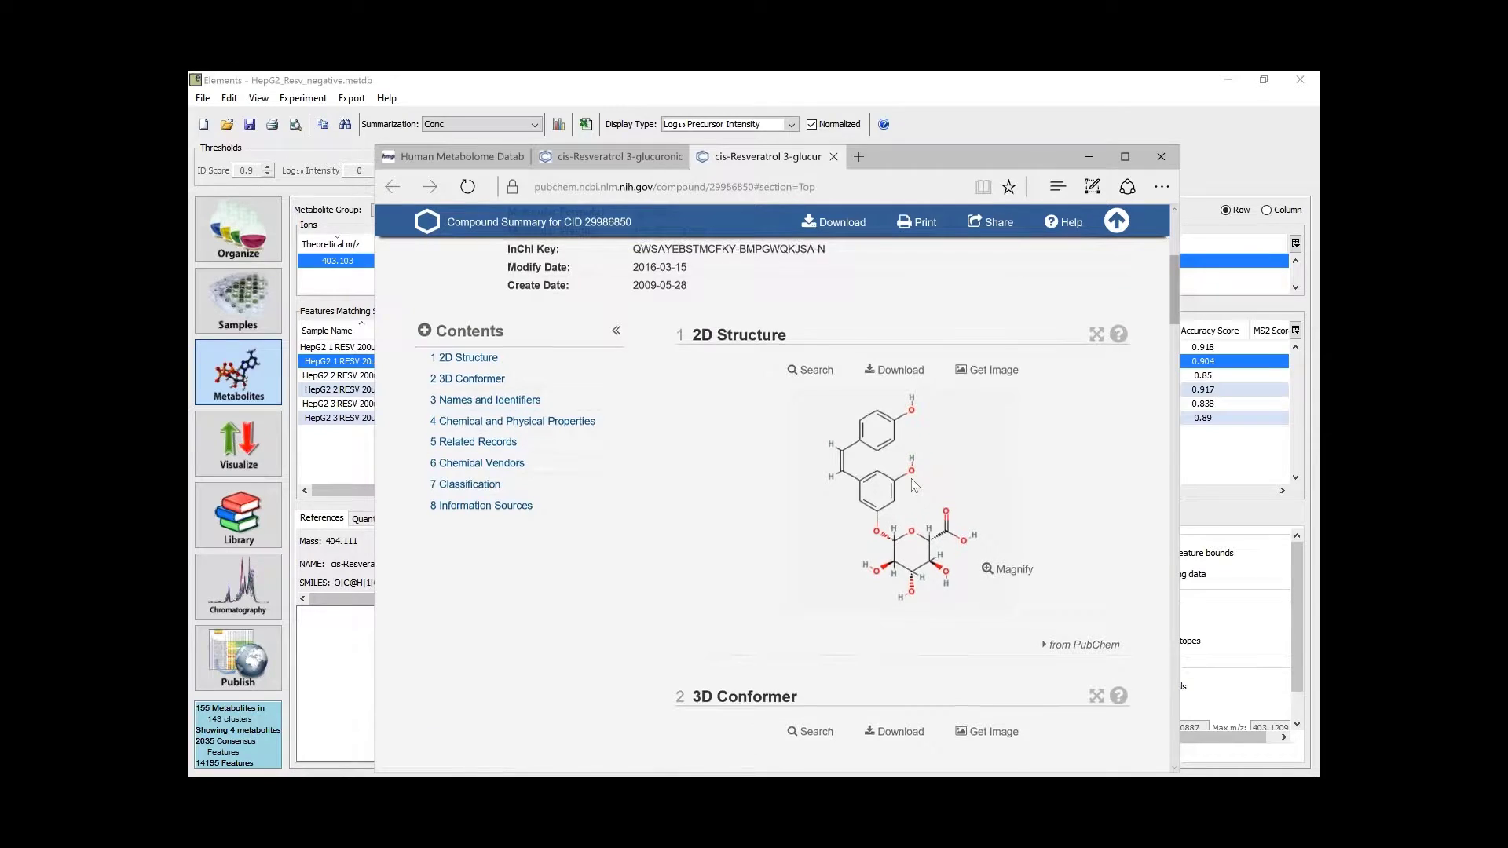
scroll(911, 478, up, 5)
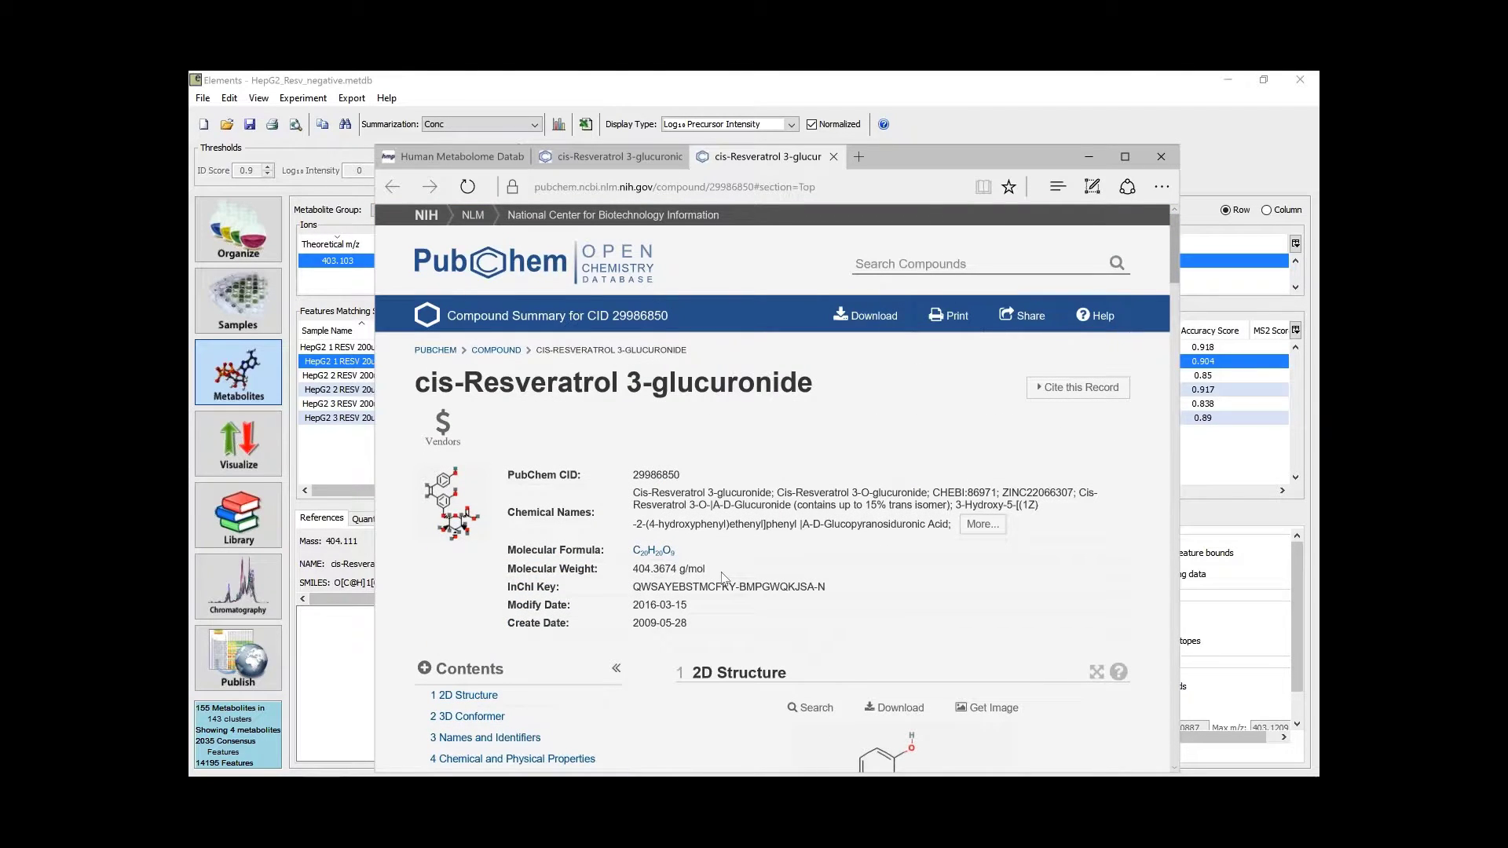
scroll(723, 577, down, 2)
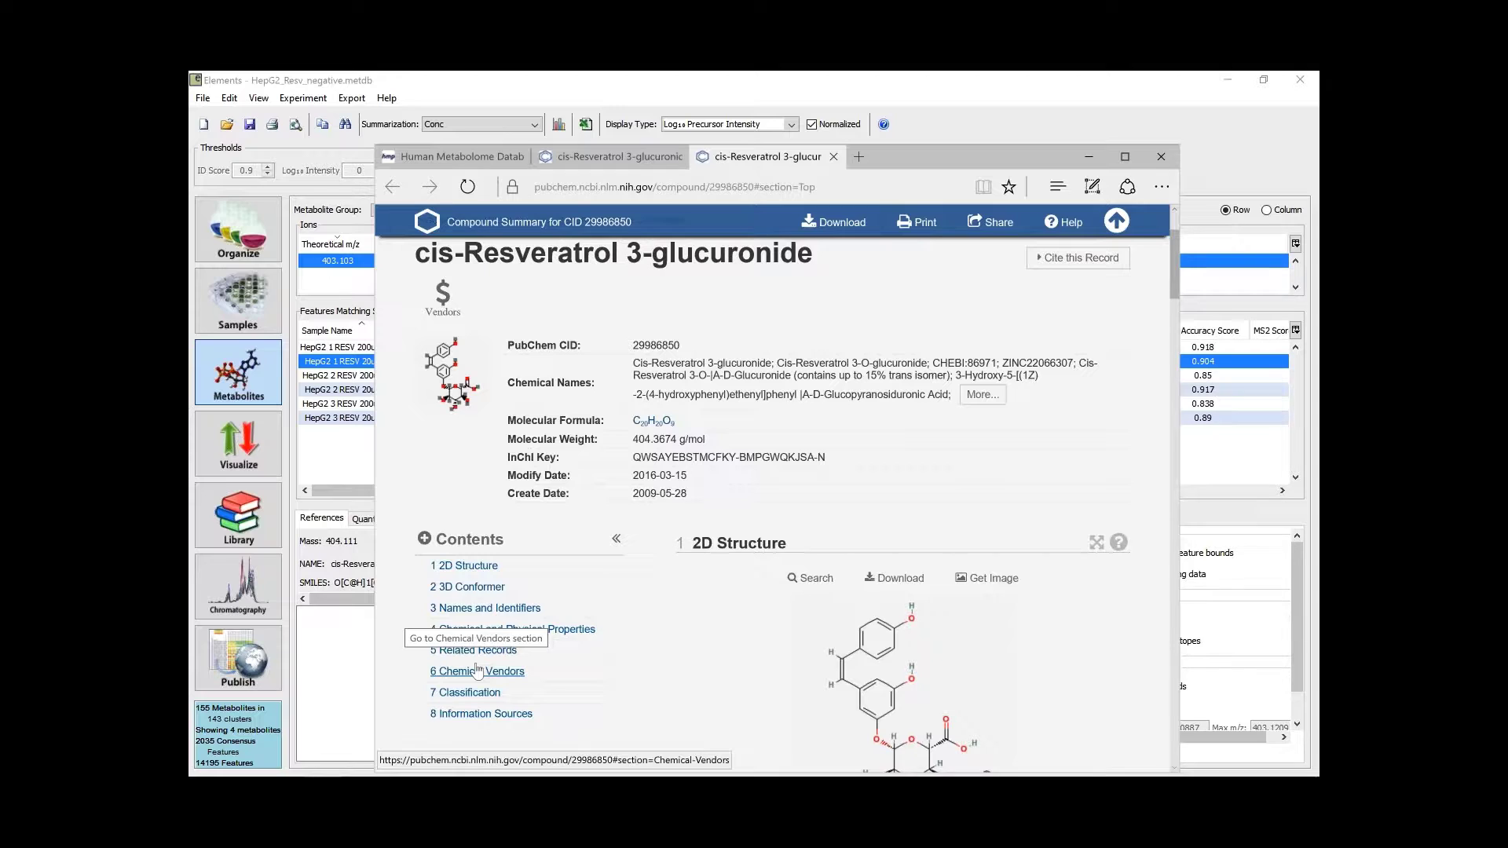
click(331, 538)
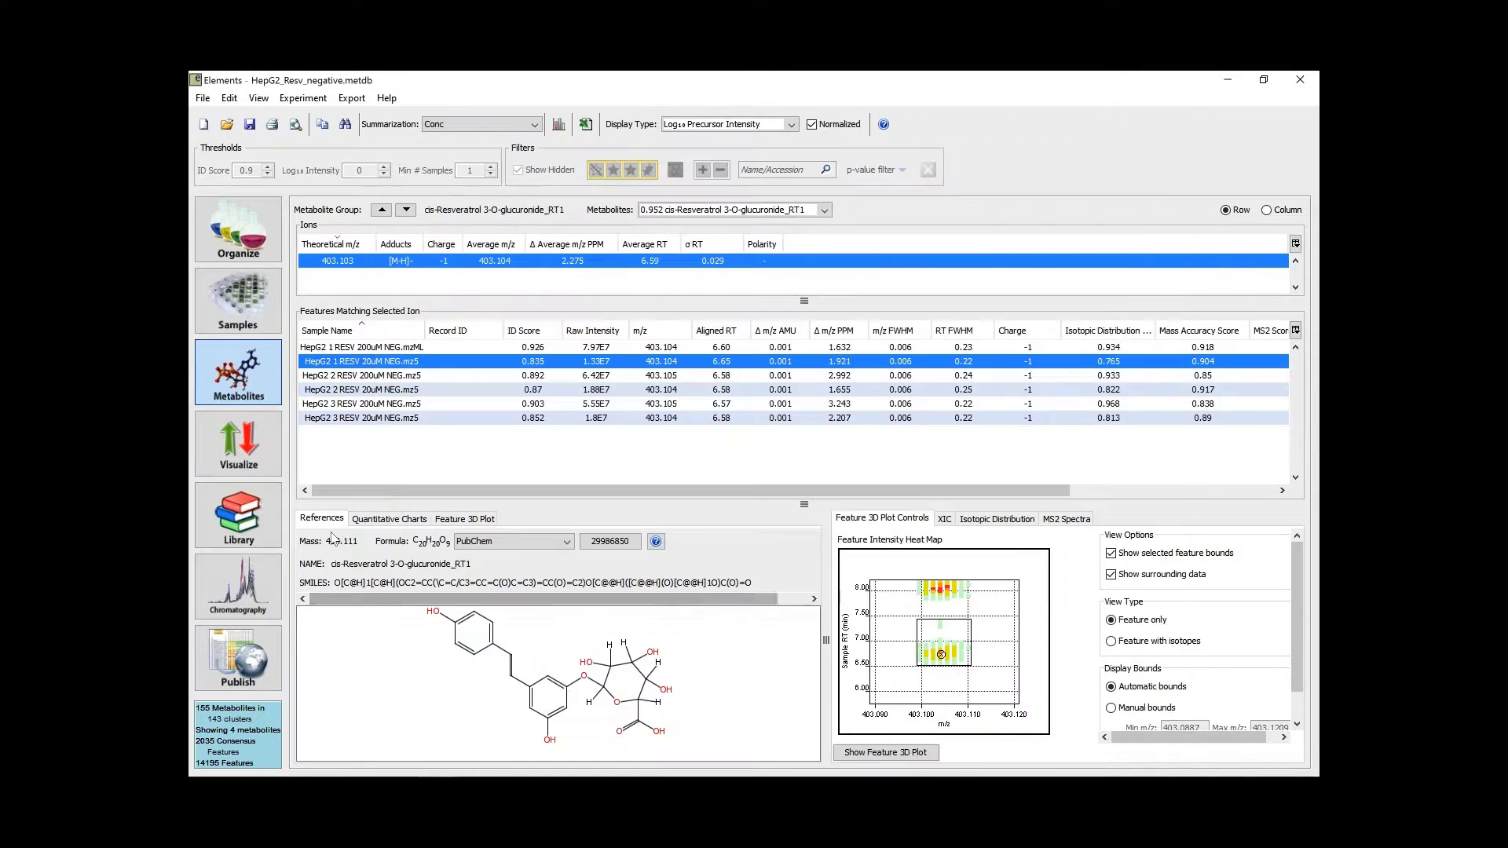
Step: Display the quantitative chart for cis-Resveratrol 3-O-glucuronide and rescale its intensity axis to about 7.1 to 8.0
click(390, 520)
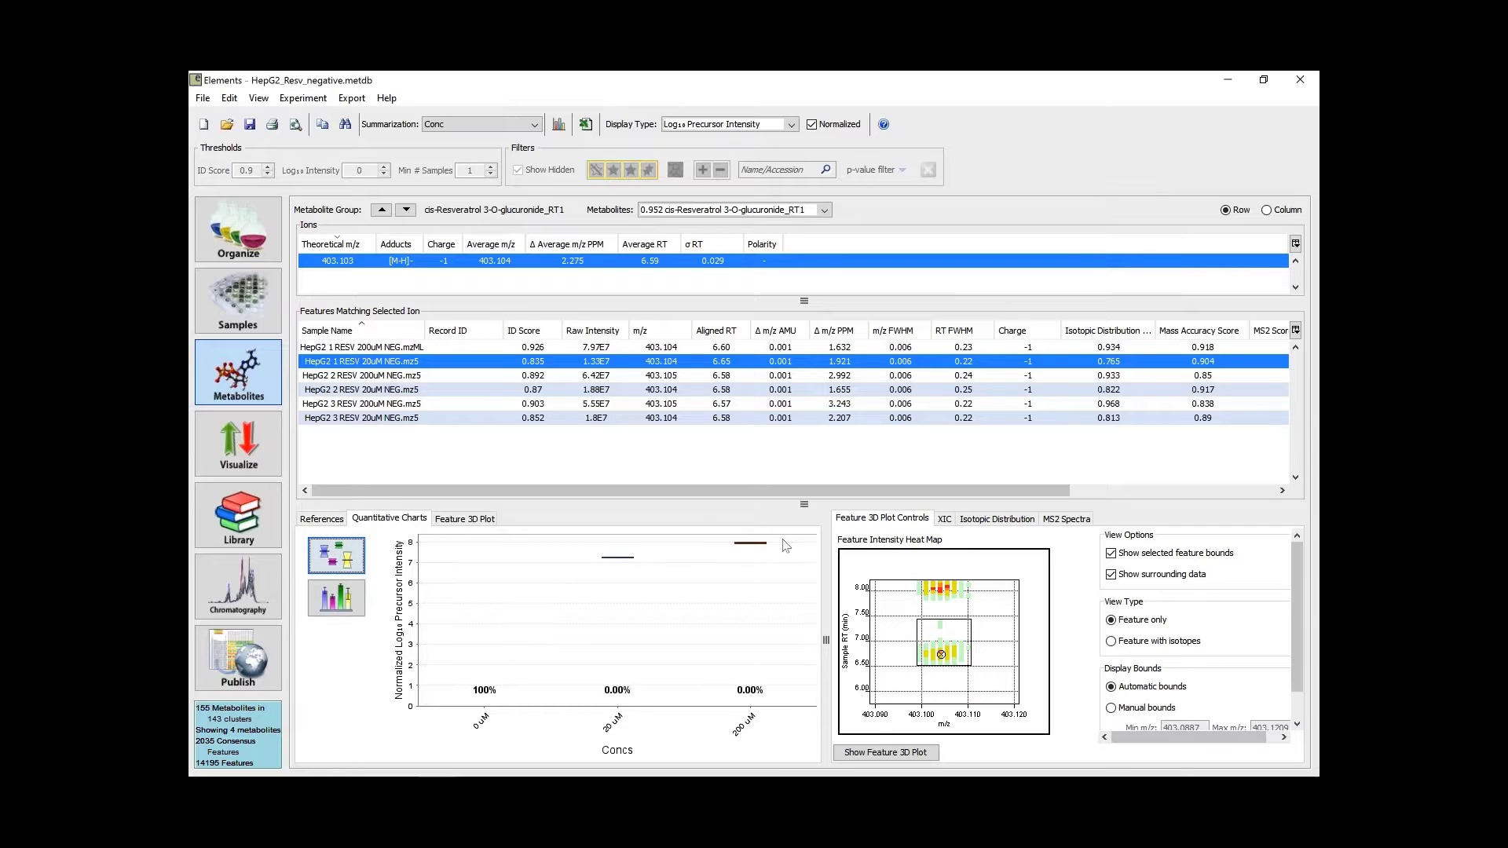
drag(783, 540, 769, 565)
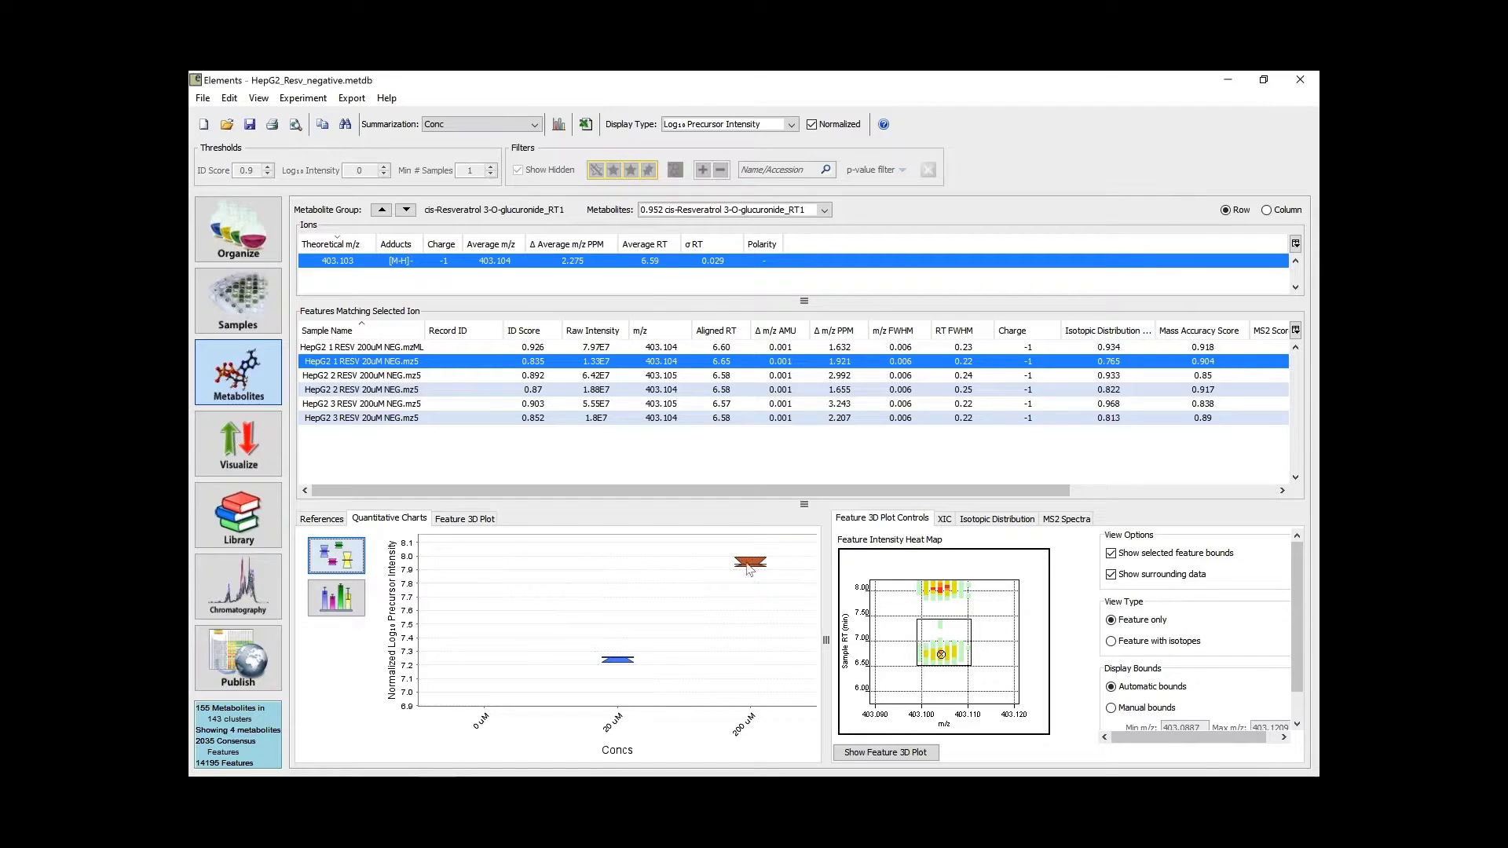
drag(787, 545, 769, 686)
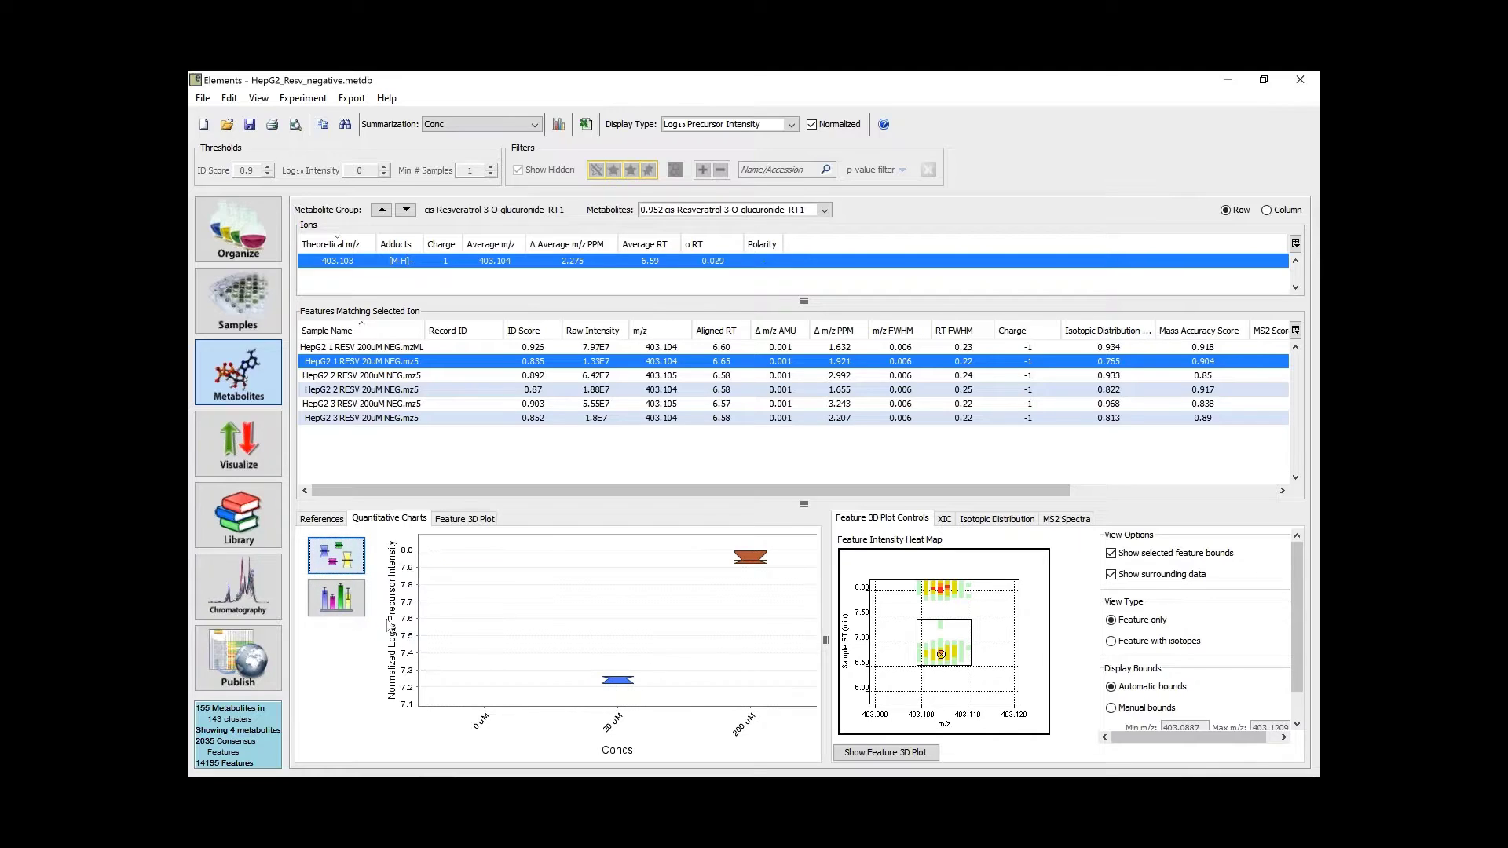
Step: View the glucuronide's intensities as a bar chart, zoom its axis to about 7.75 to 8.05, and return to the box plot
click(327, 605)
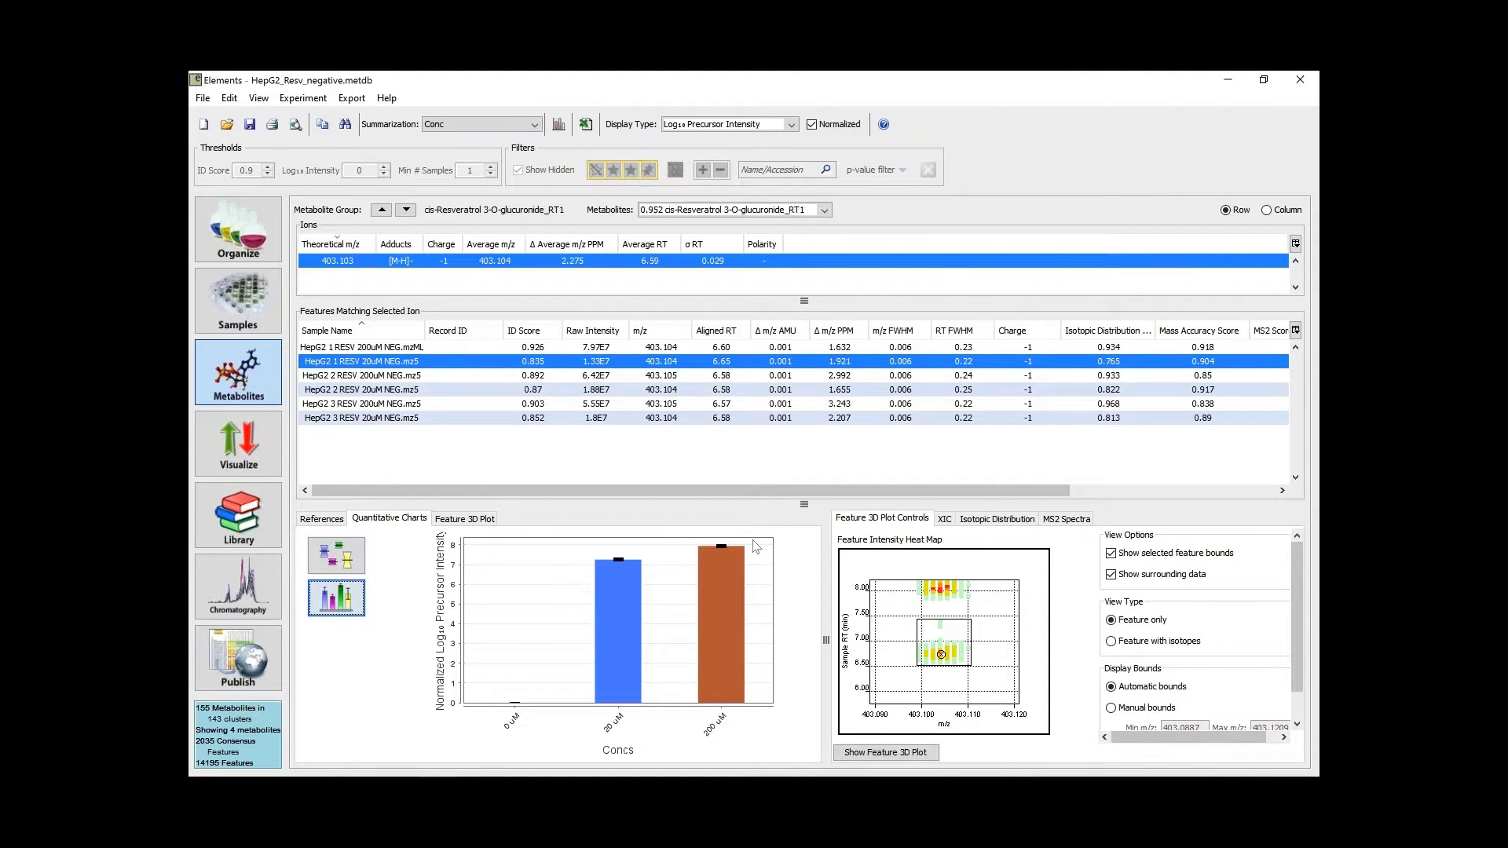
drag(756, 541, 759, 597)
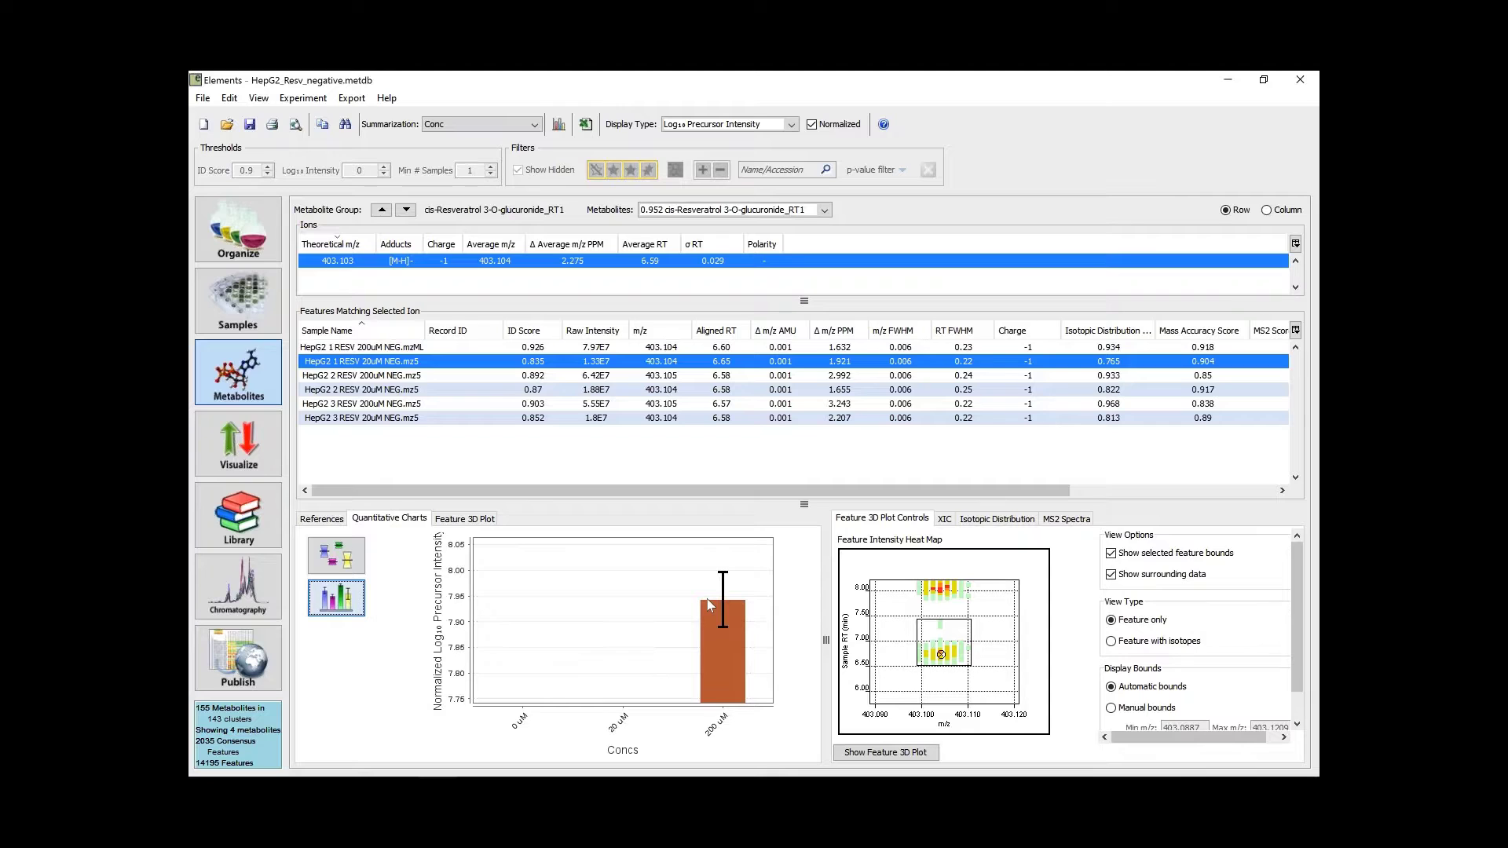
click(336, 556)
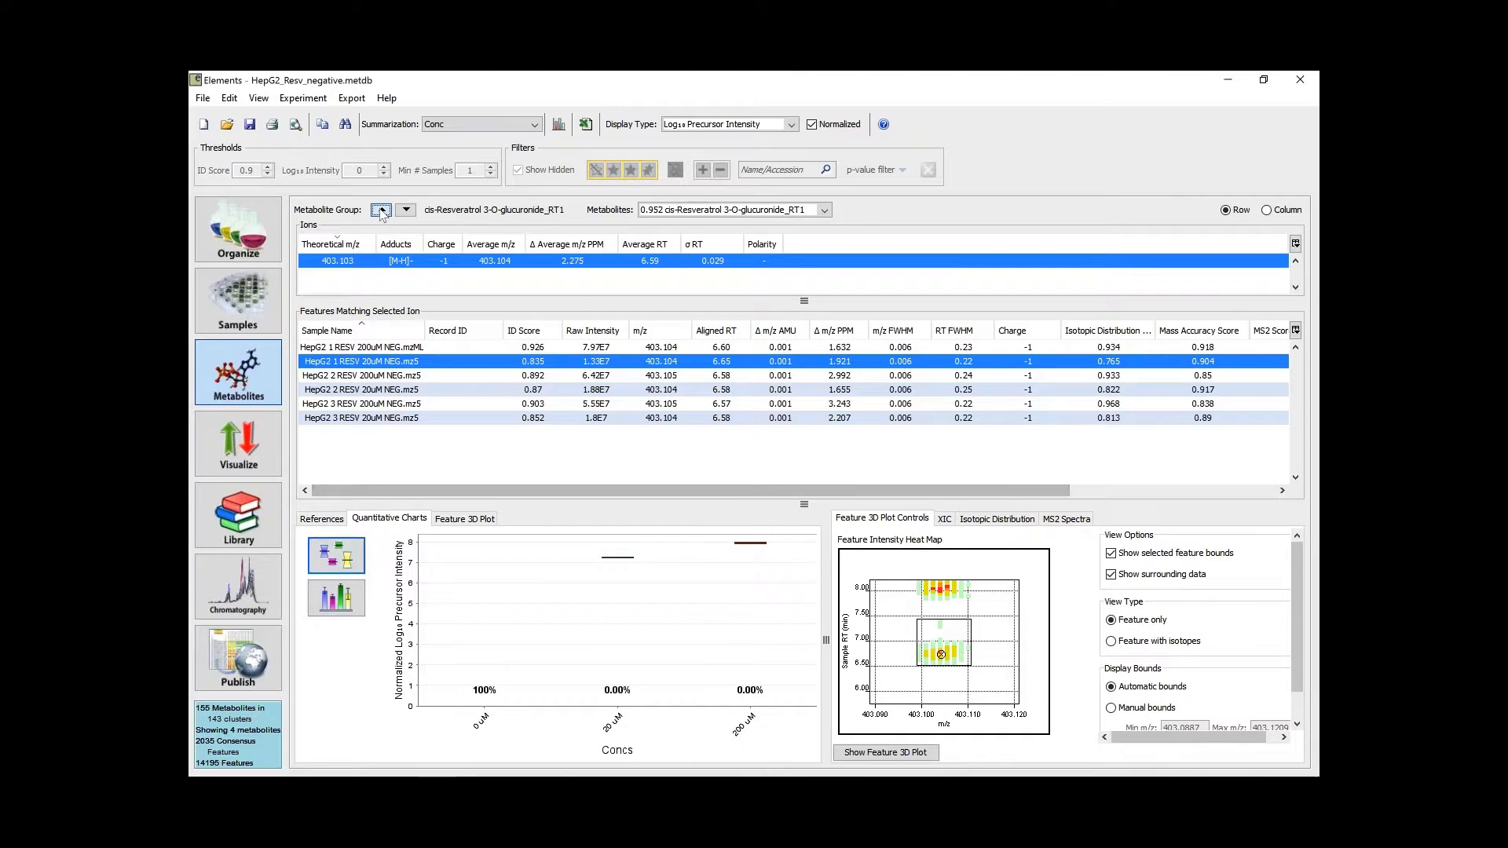
Step: Include unstarred metabolites in the Samples view and open Guanosine 5'-triphosphate in the Metabolites view
click(406, 209)
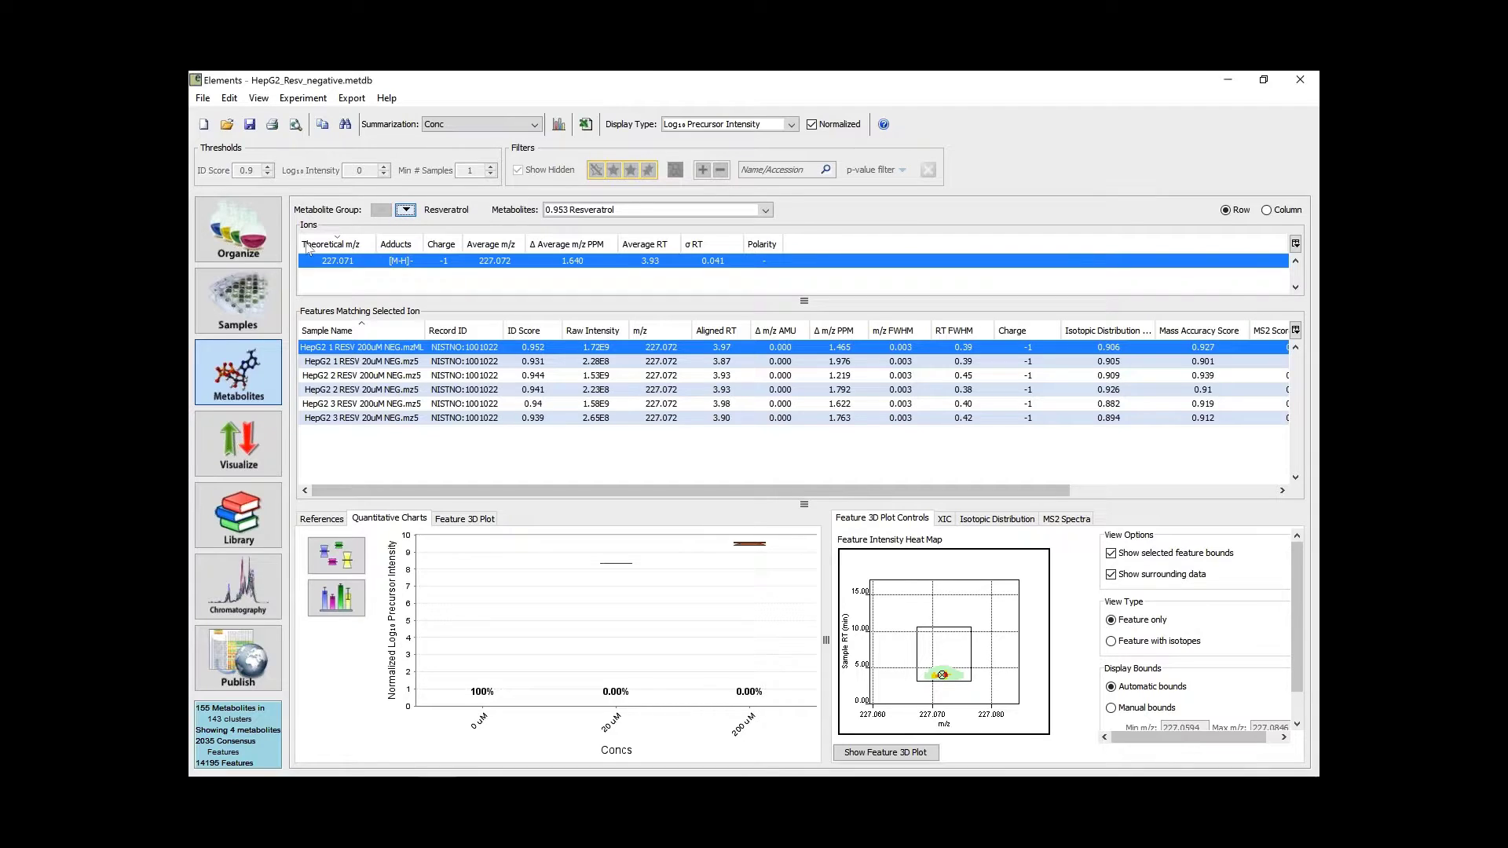
click(253, 299)
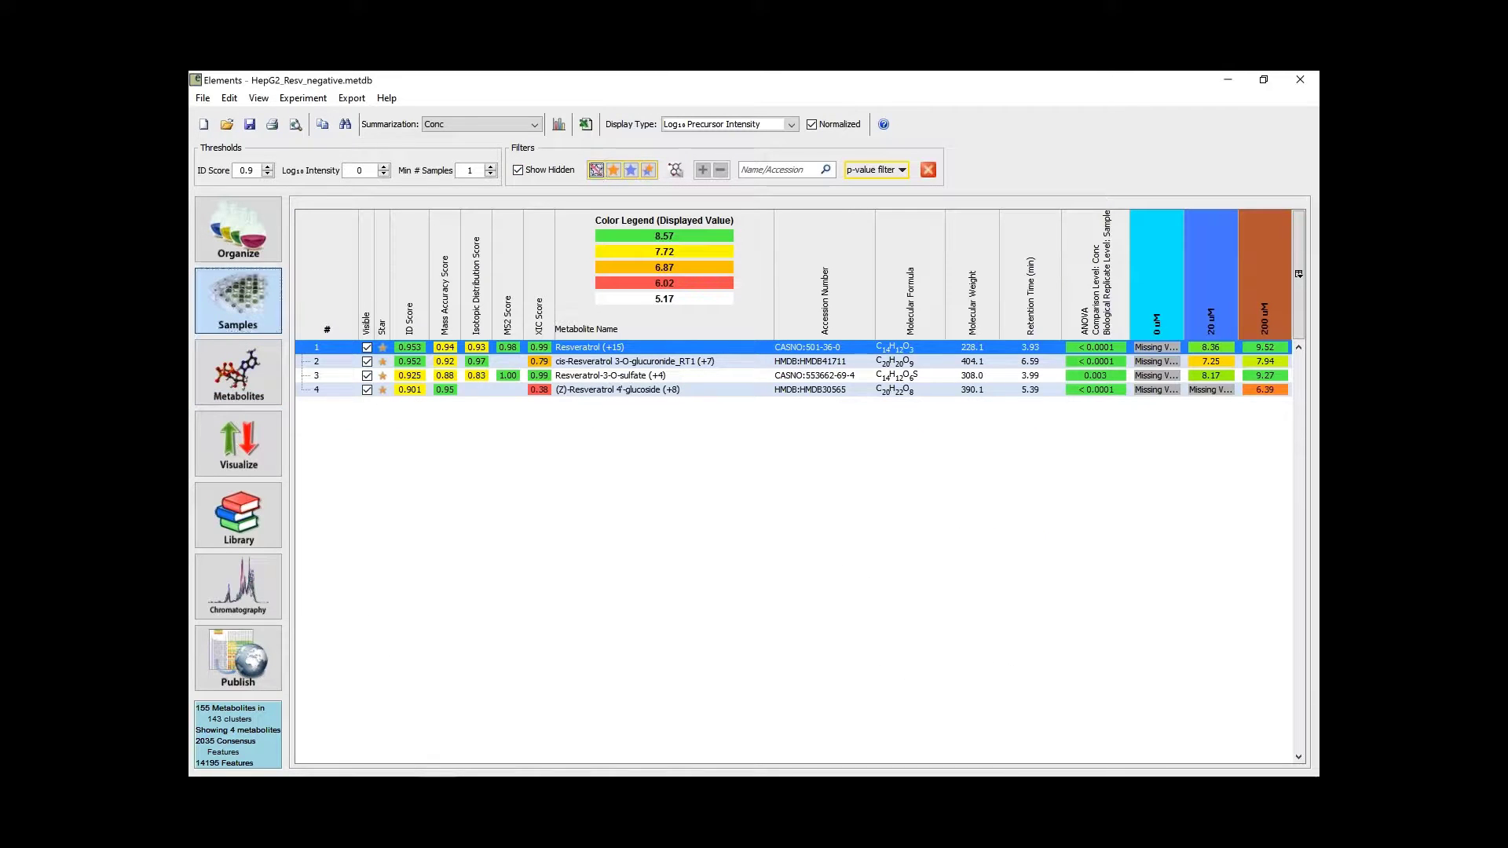
click(596, 169)
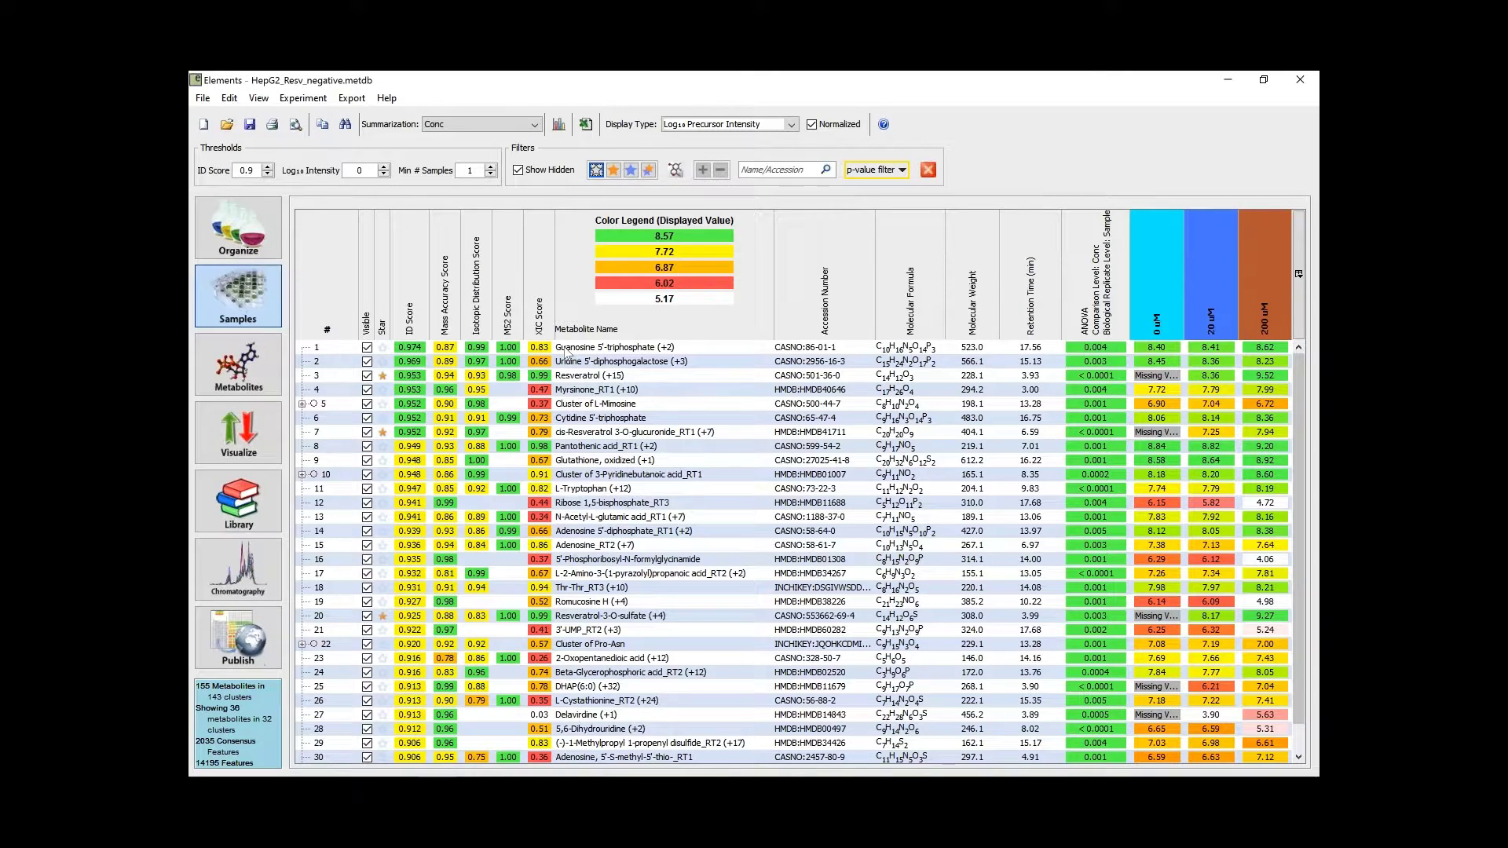
click(565, 349)
click(239, 375)
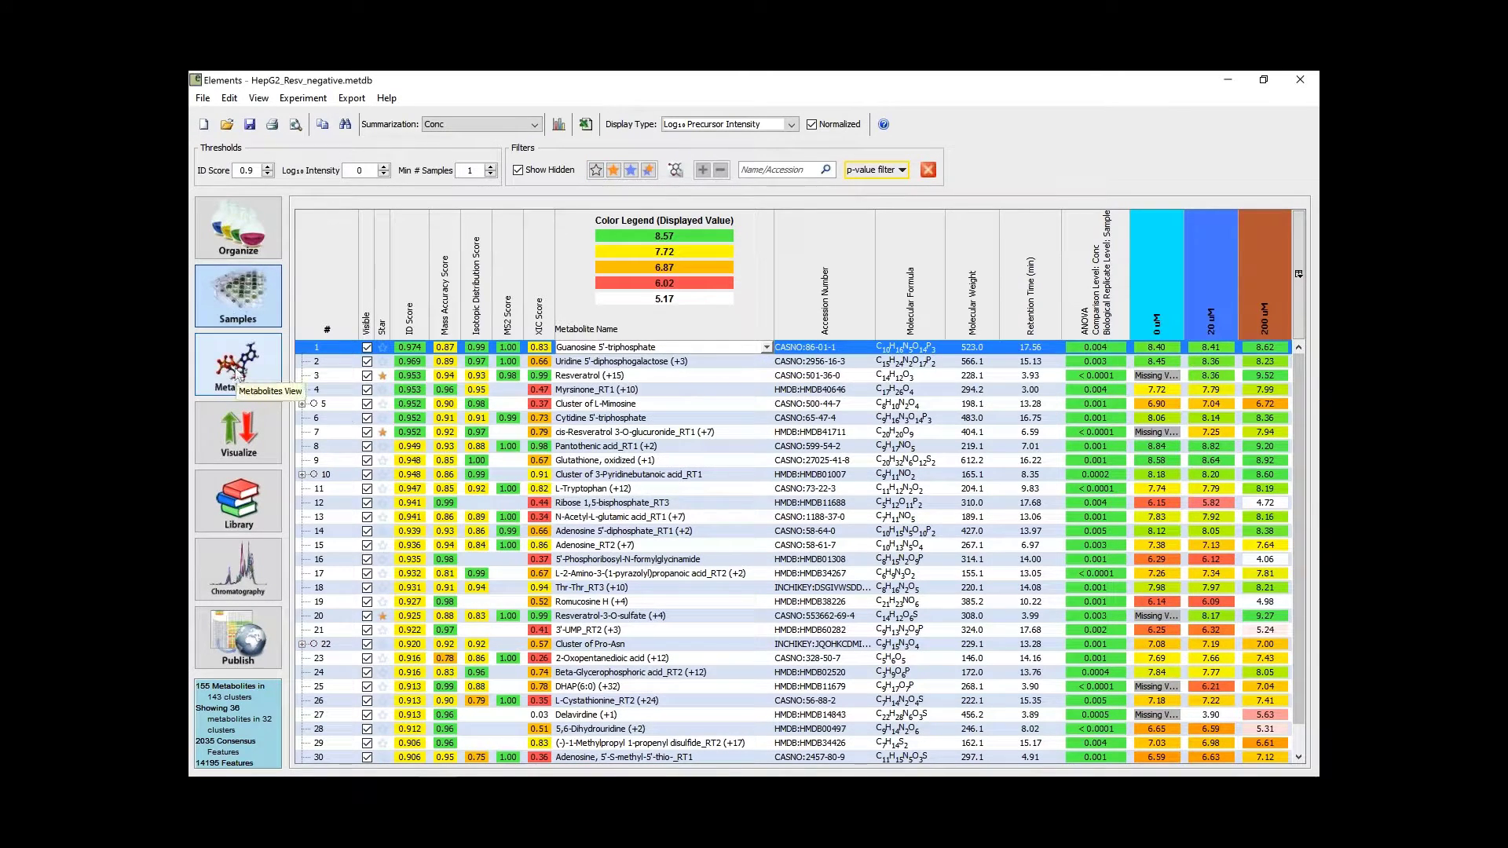
click(239, 370)
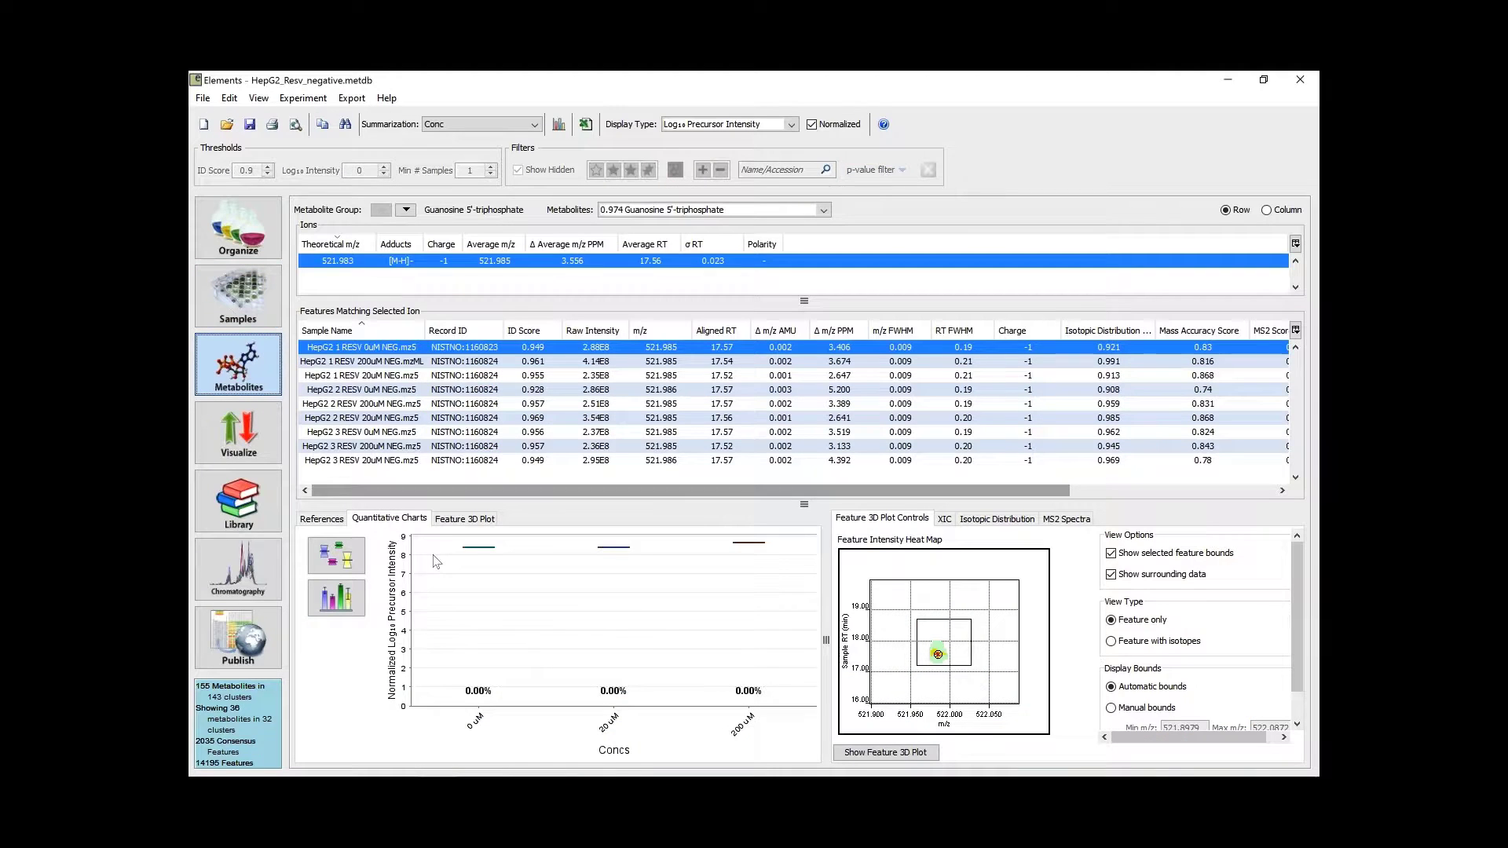
Step: Display Guanosine 5'-triphosphate's intensities as a bar chart and zoom its axis to about 6.75 to 8.75
click(336, 597)
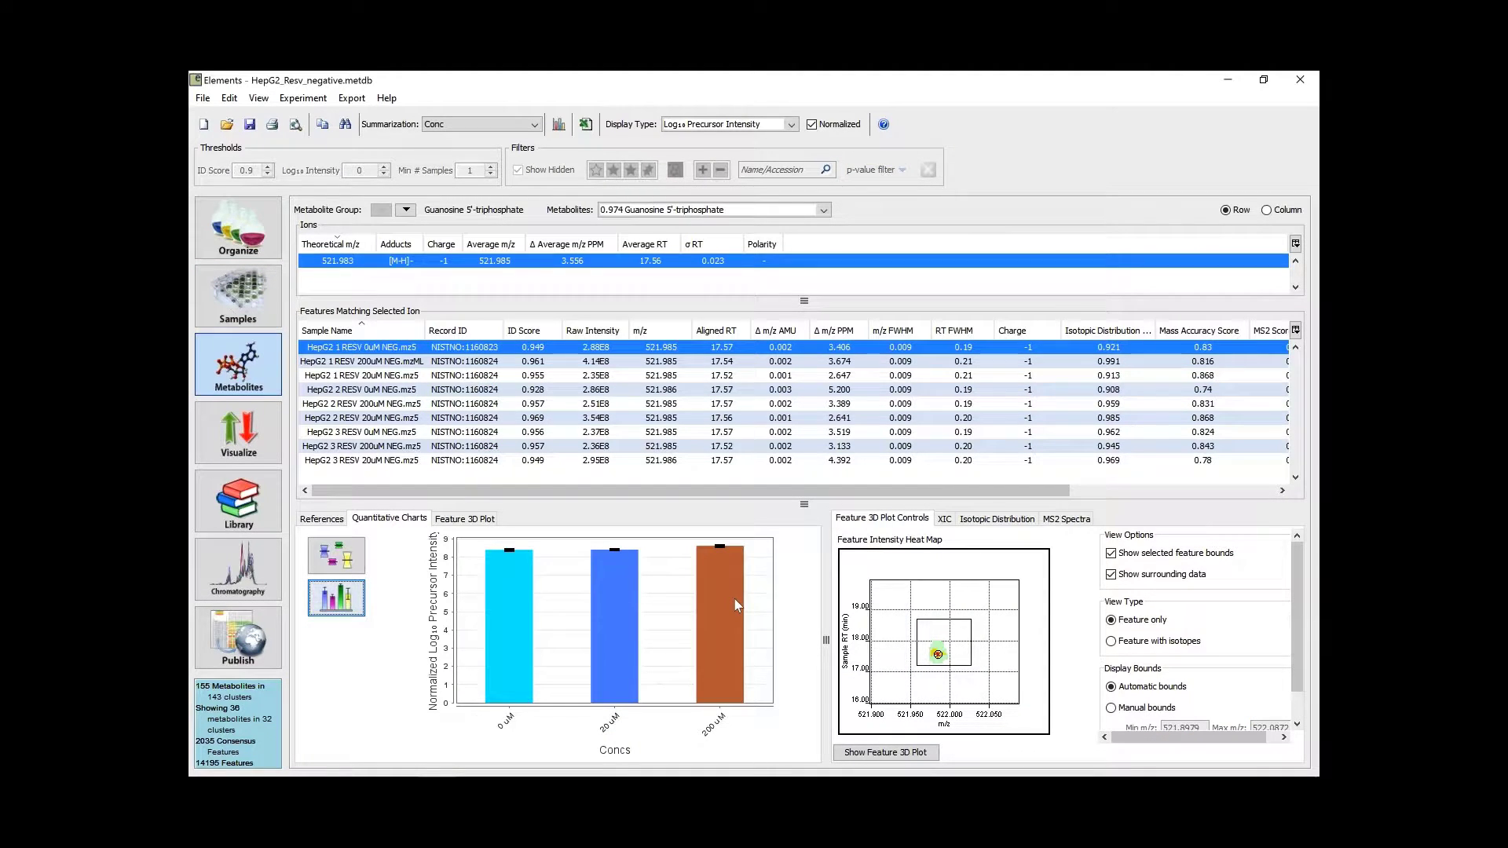
mouse_move(737, 605)
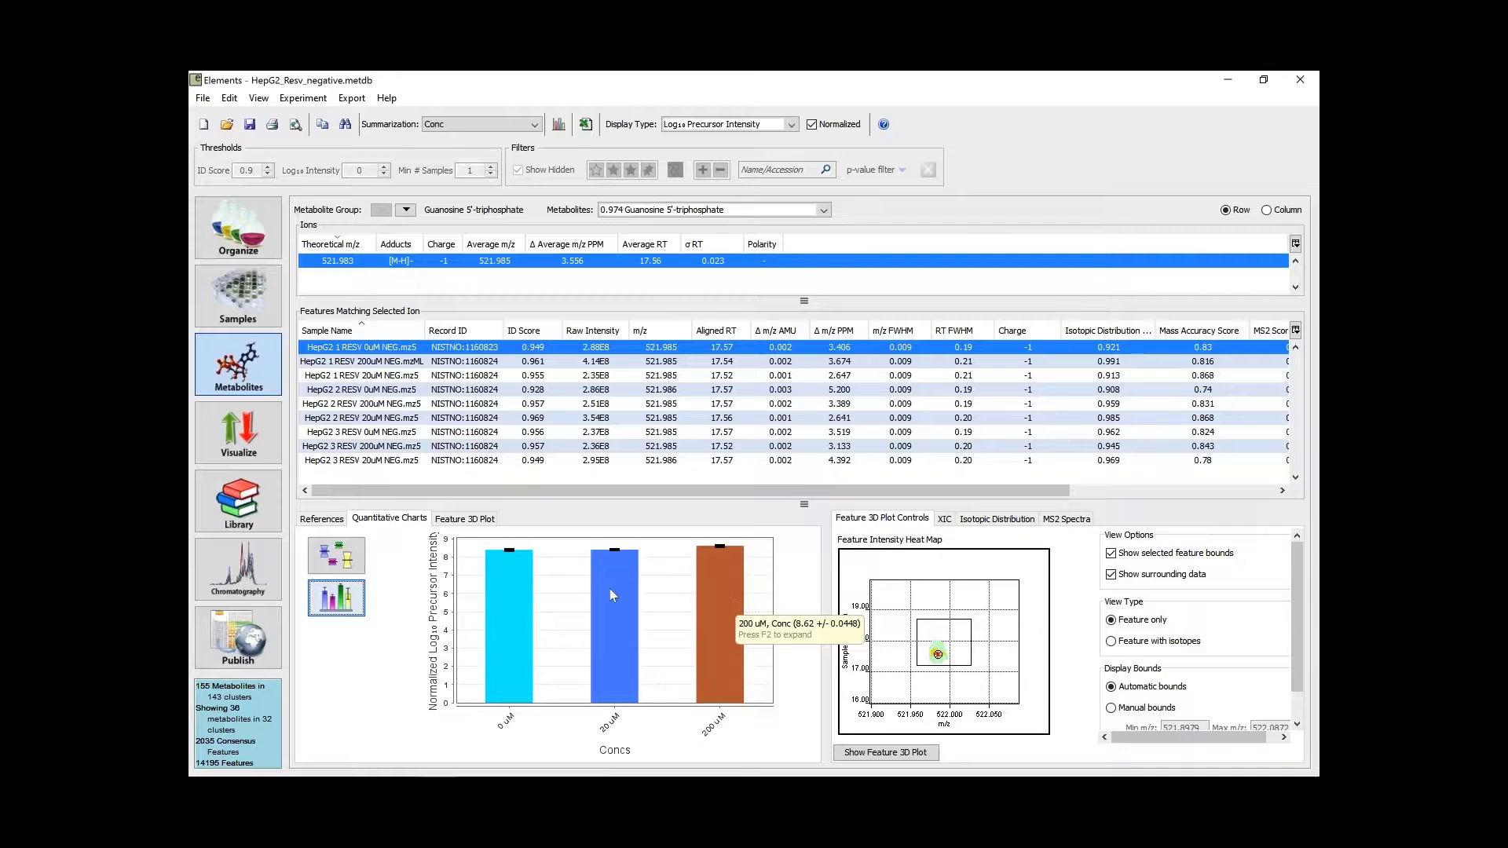
drag(475, 544, 661, 585)
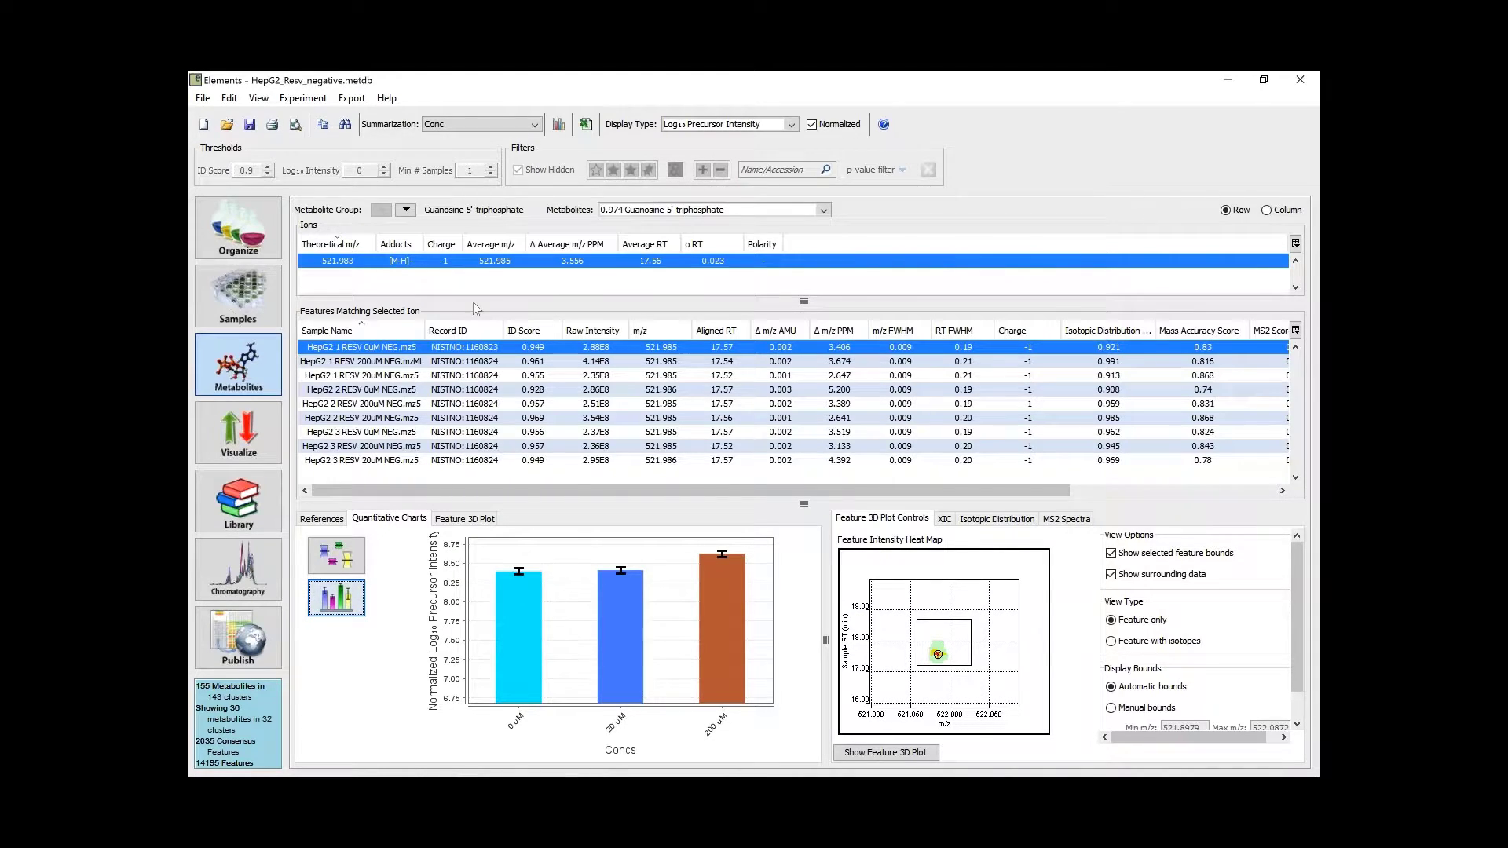
Step: Restrict the Samples view to starred metabolites again, and display and rotate the feature 3D plot in the Metabolites view
click(256, 322)
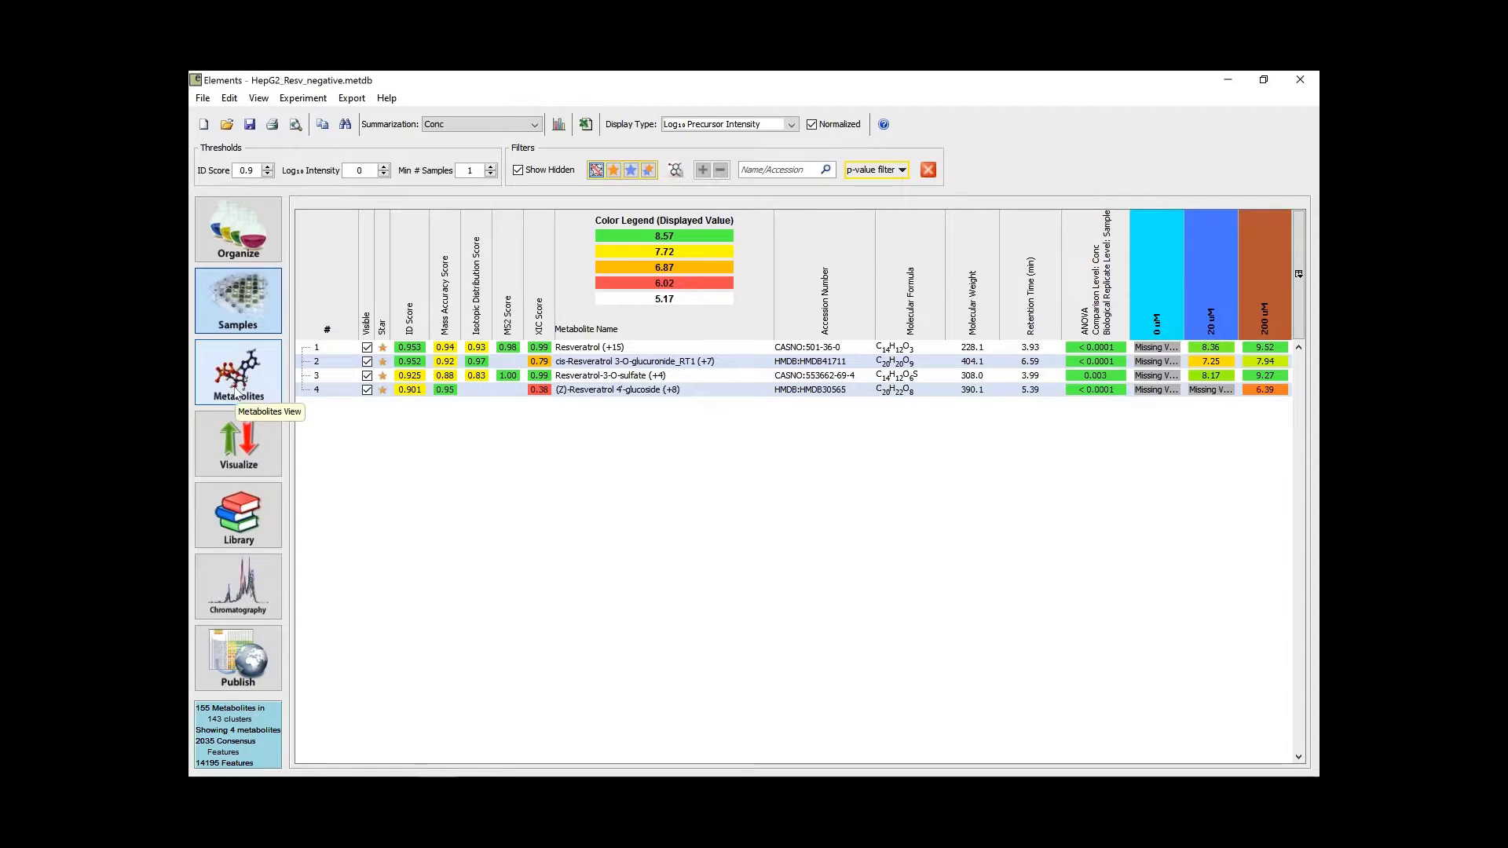
click(236, 393)
click(467, 519)
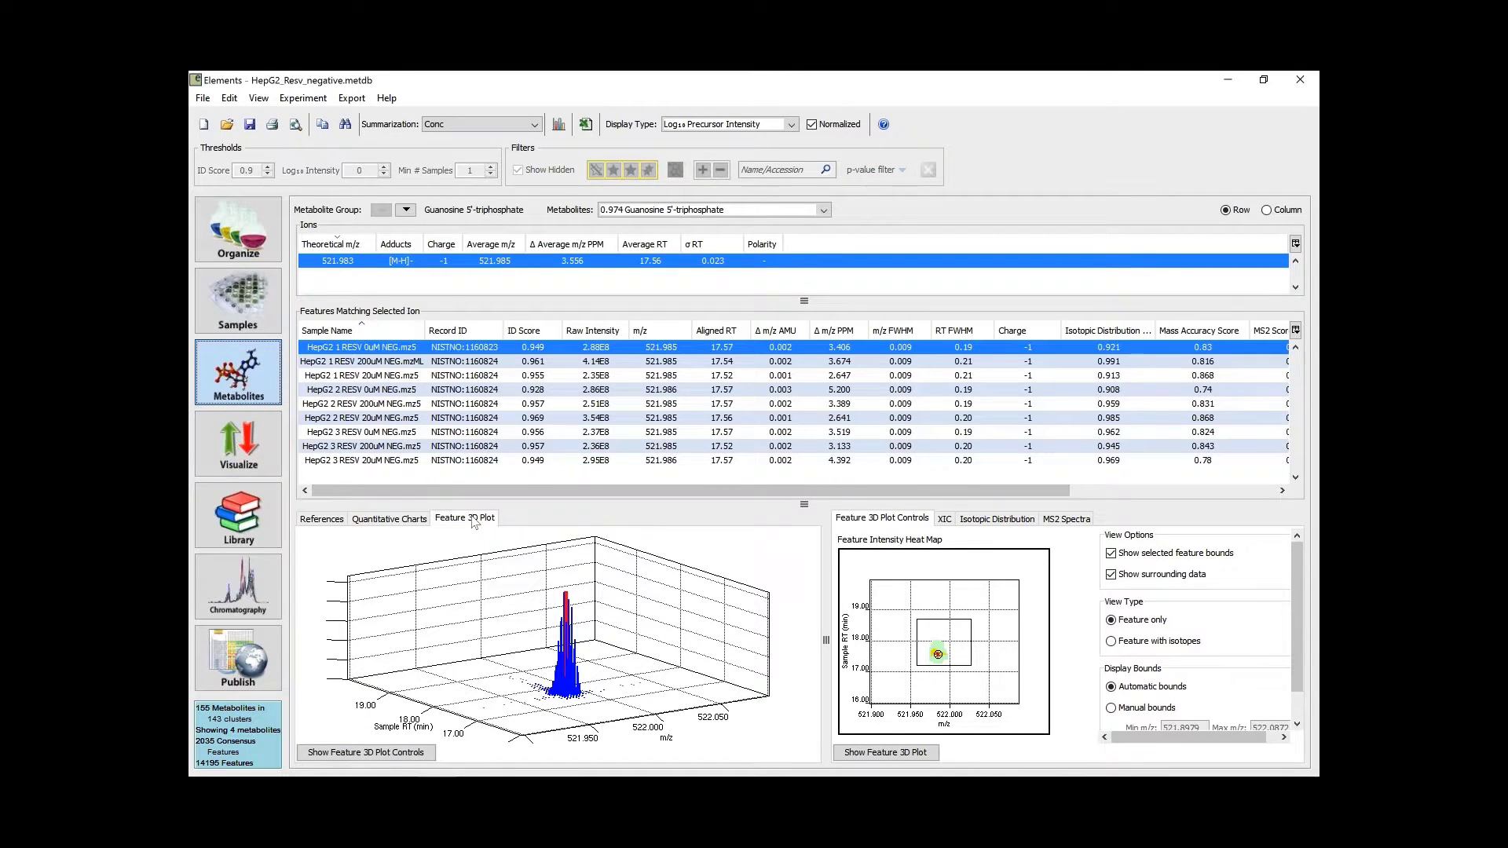
drag(504, 672, 528, 681)
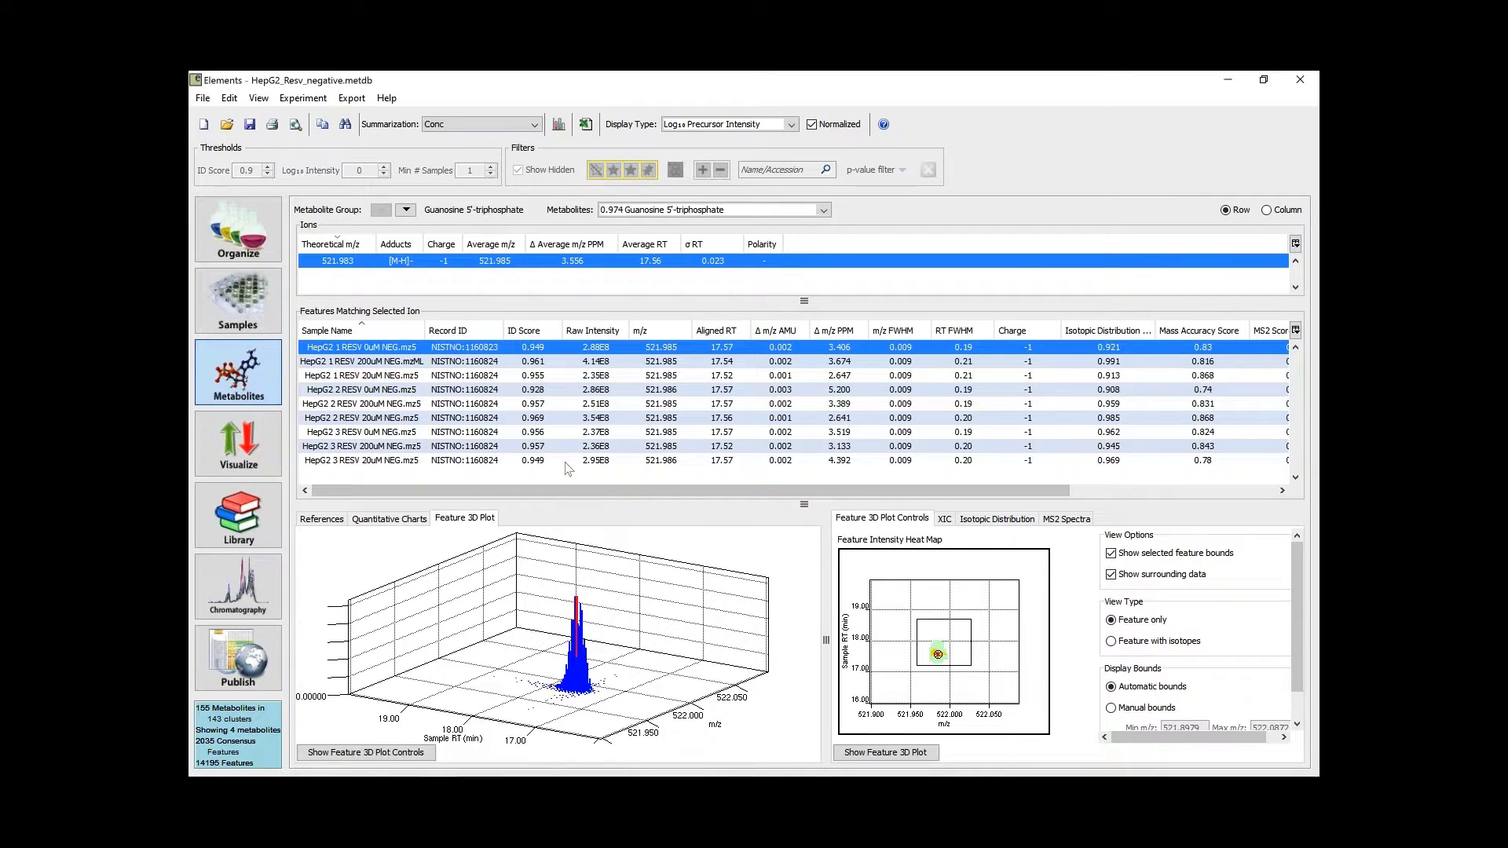
Step: Switch to the Resveratrol metabolite group and rotate its feature 3D plot to examine the peak from other angles
click(405, 210)
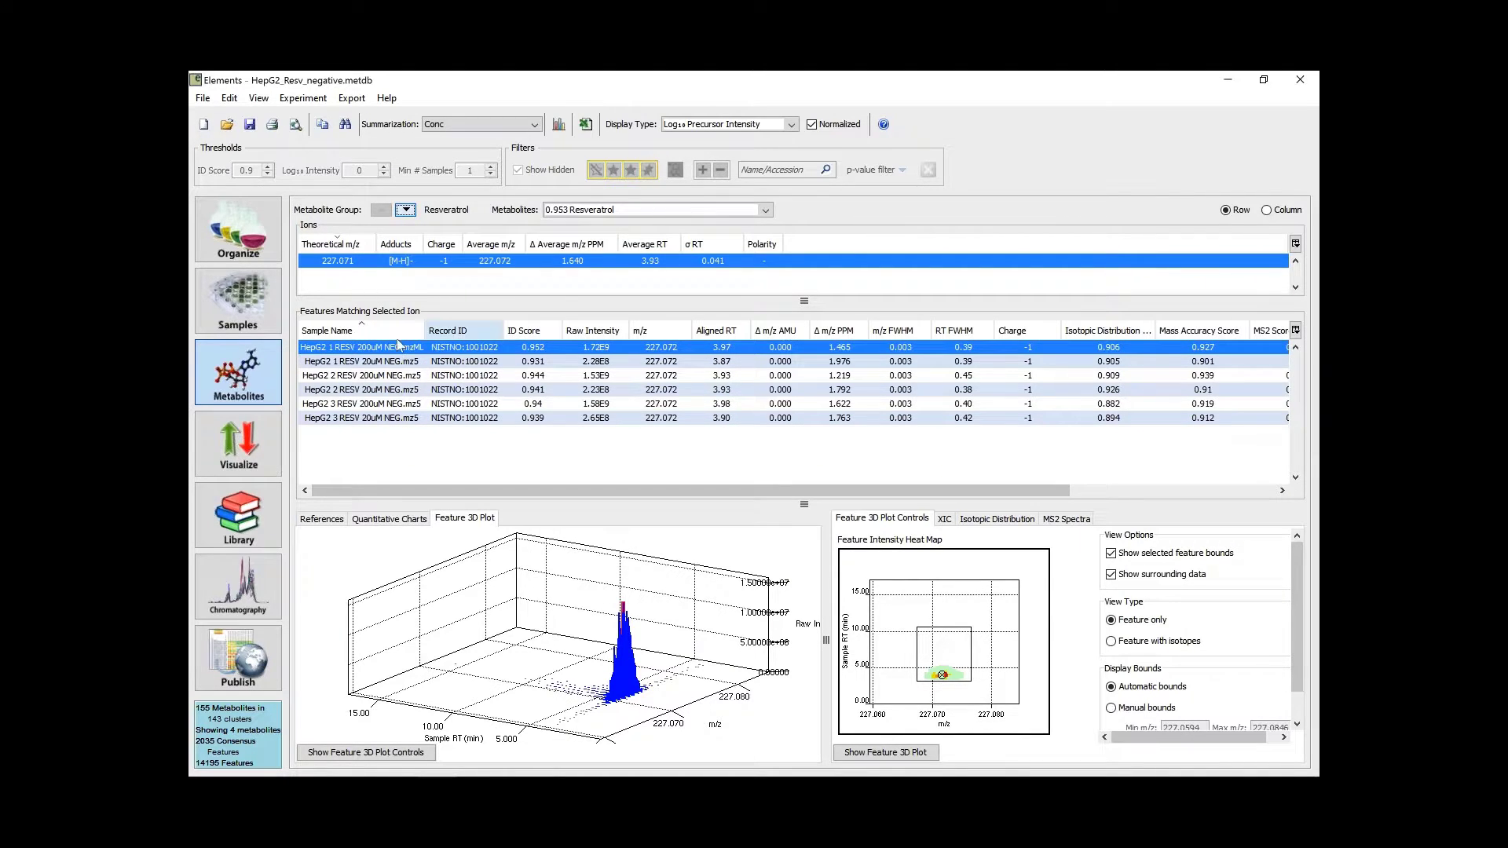
drag(685, 677, 746, 670)
drag(617, 694, 672, 719)
click(1111, 574)
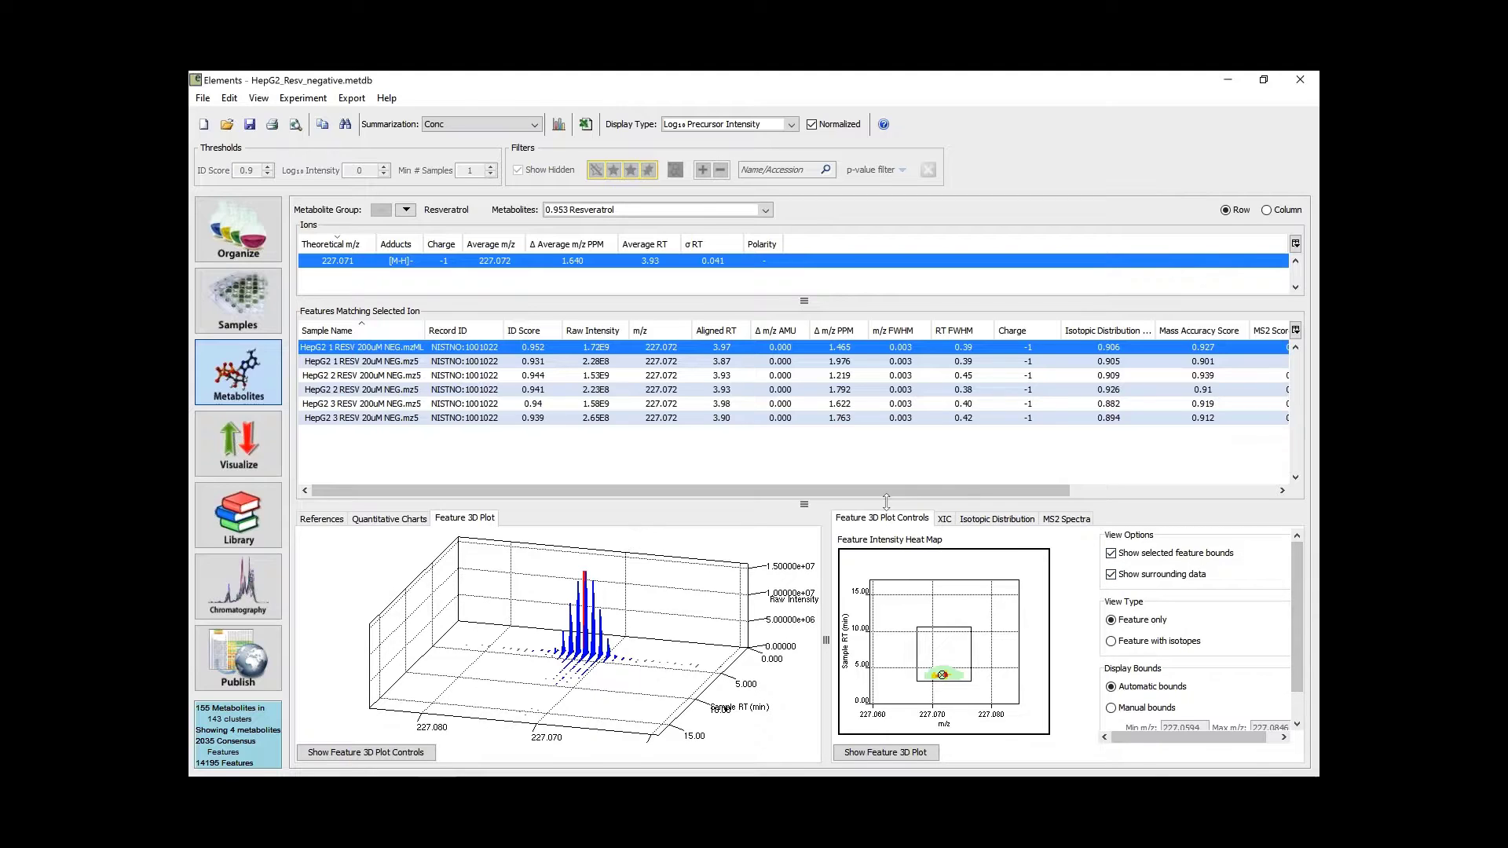
Step: Enlarge the plot area by arranging the ion and feature tables in column layout, and rotate the enlarged 3D plot
drag(886, 501, 886, 479)
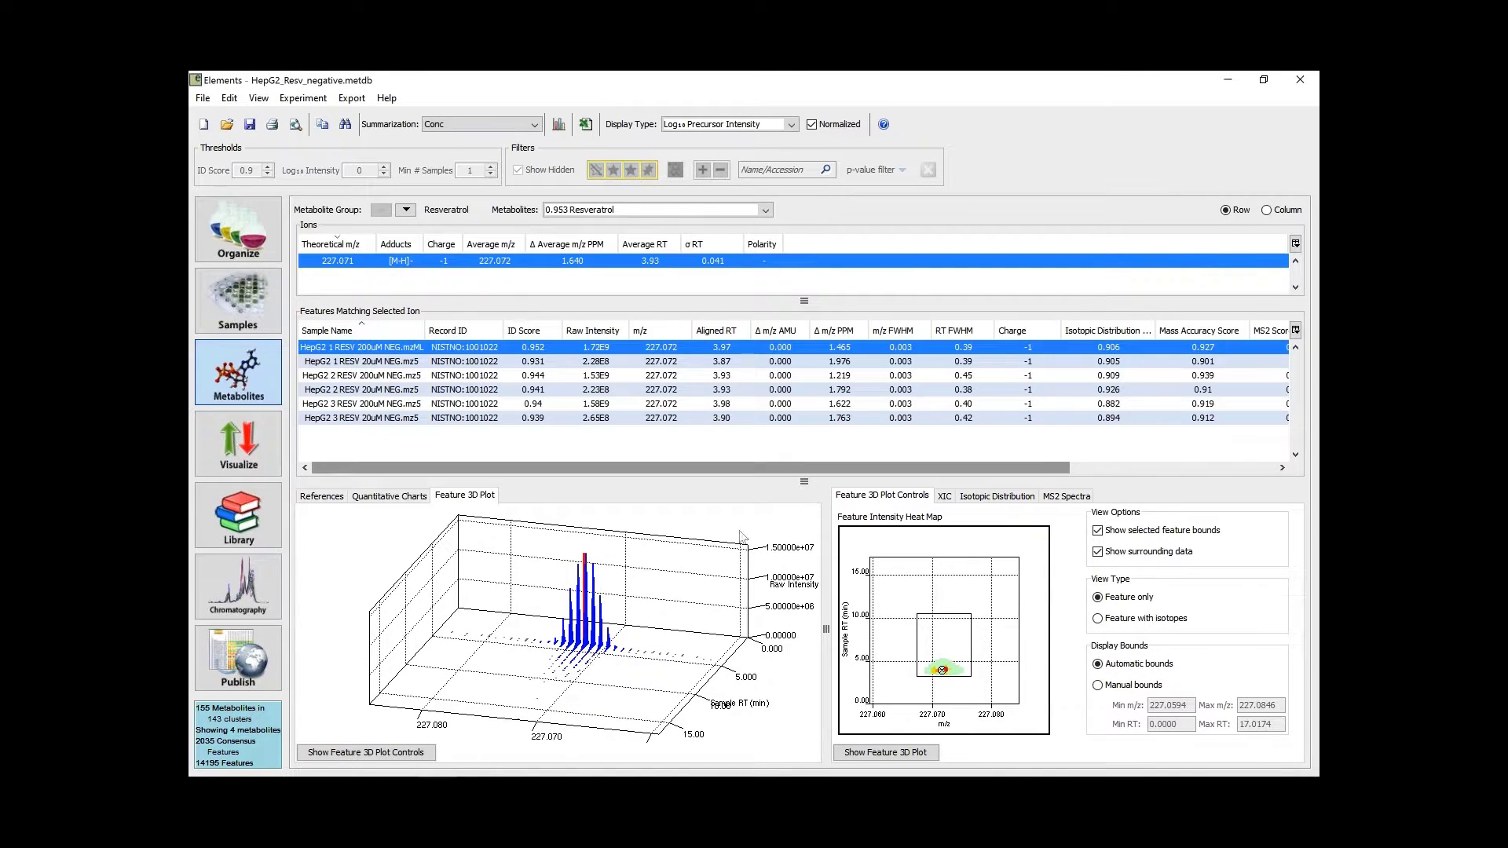
click(1266, 211)
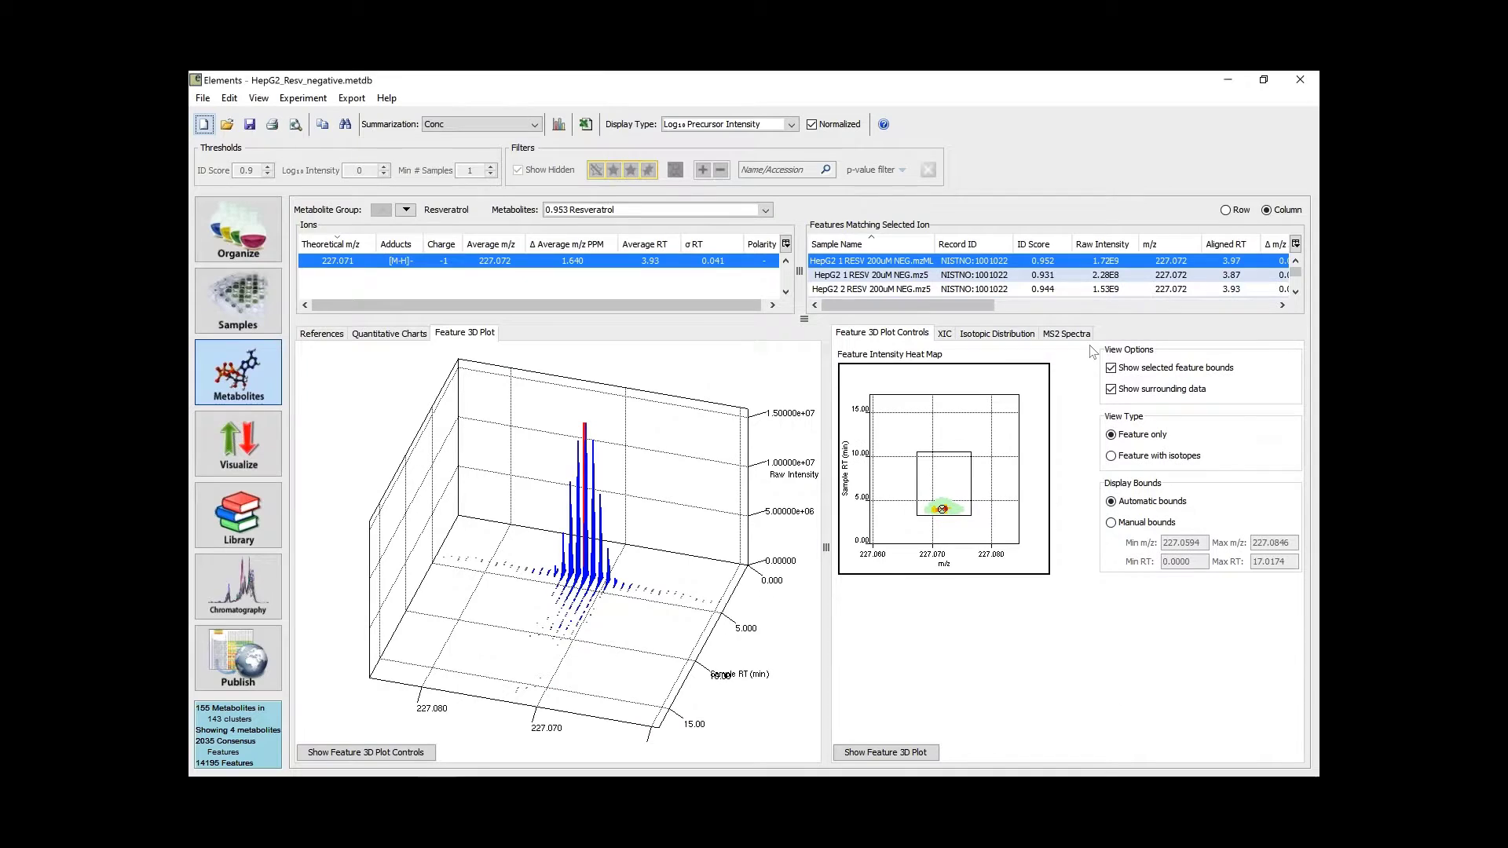
drag(626, 532, 578, 476)
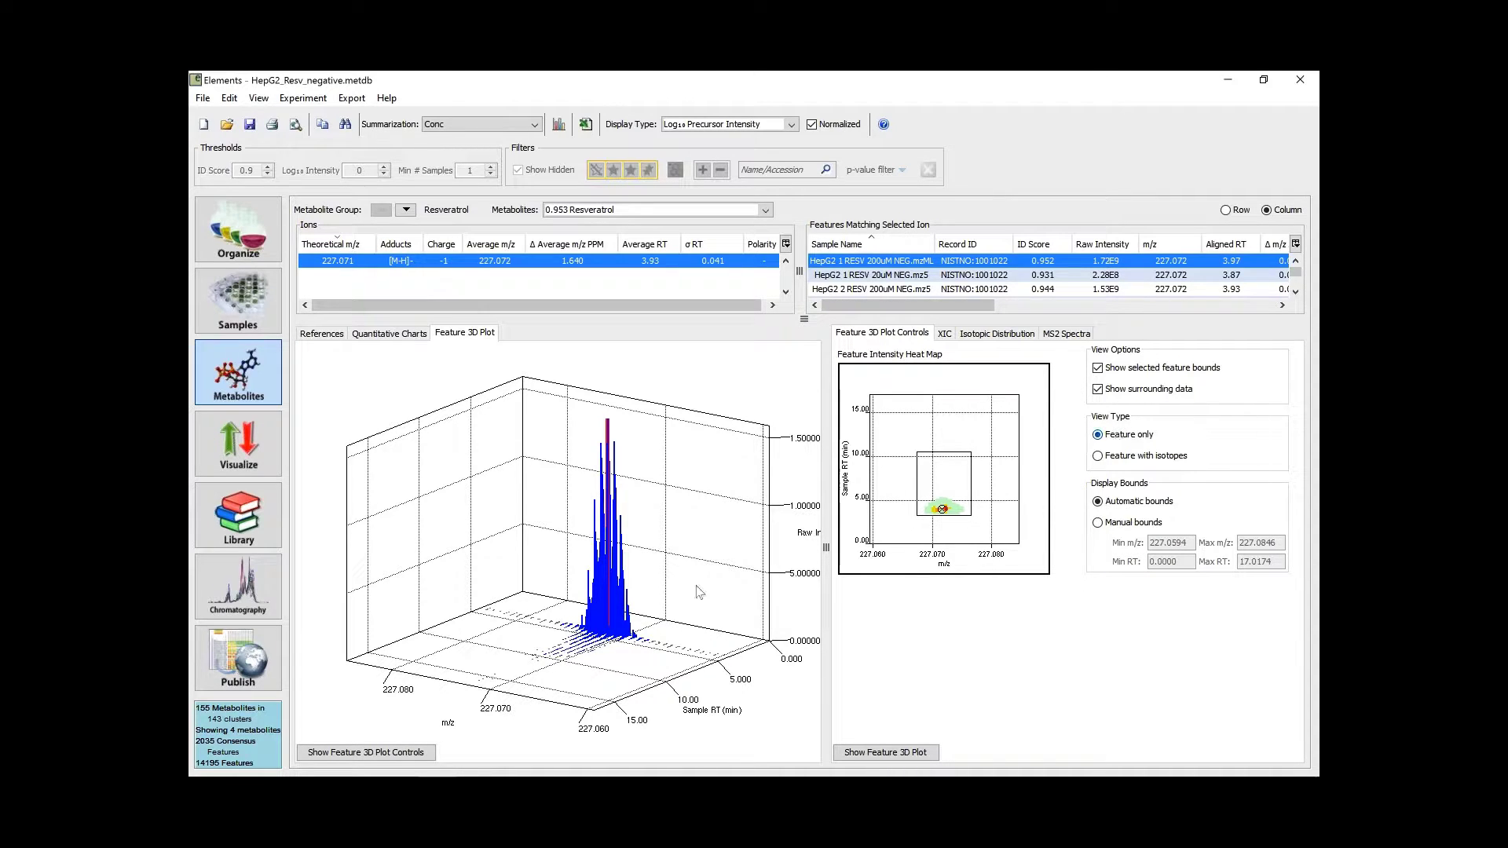
drag(606, 624, 603, 641)
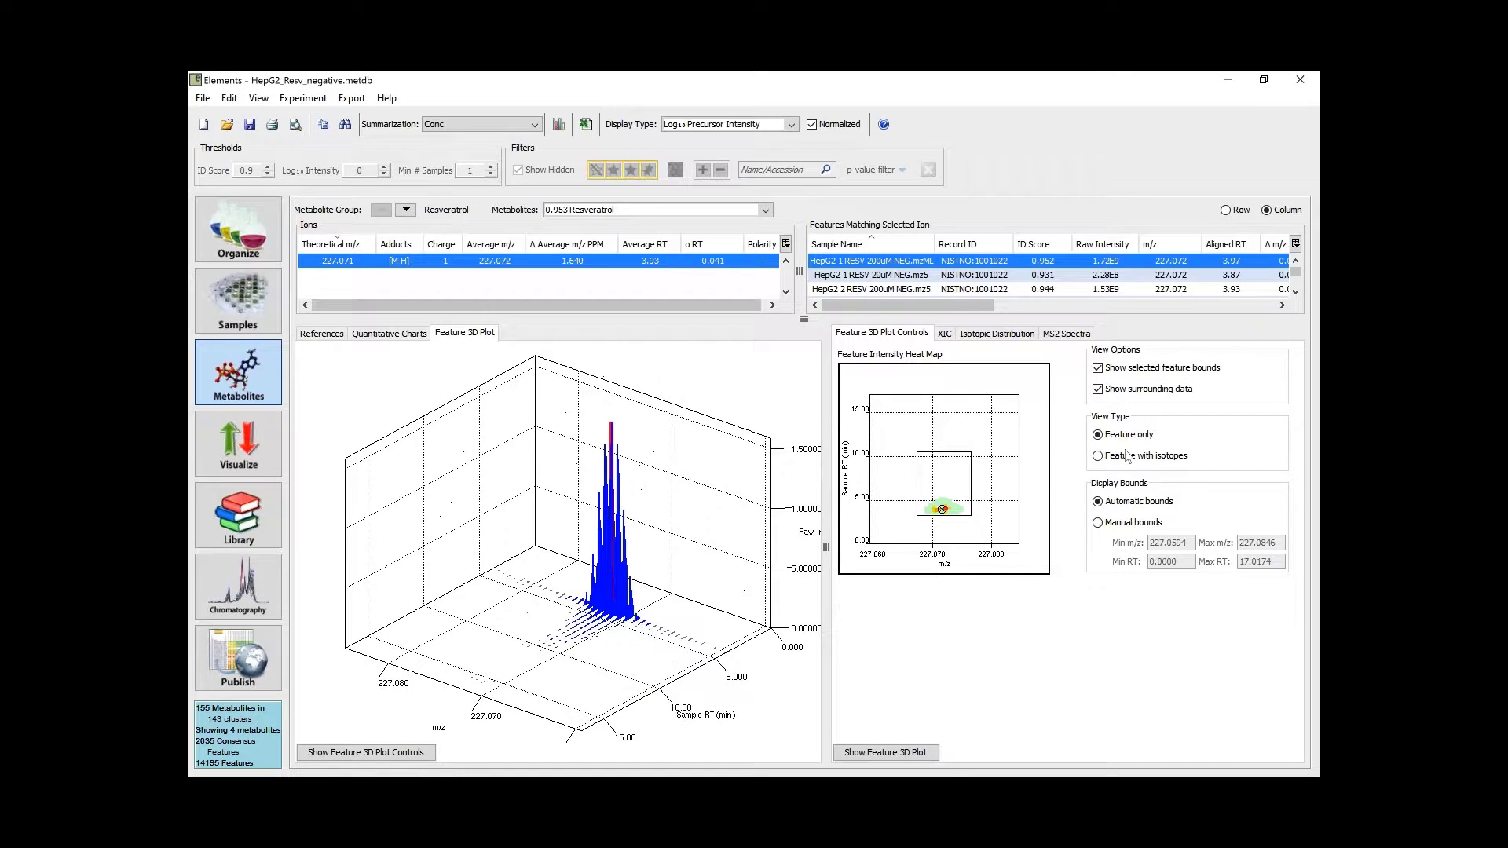
Step: Plot the Resveratrol feature with its isotopes and rotate the 3D plot so the isotope peaks run along the m/z axis
click(1097, 456)
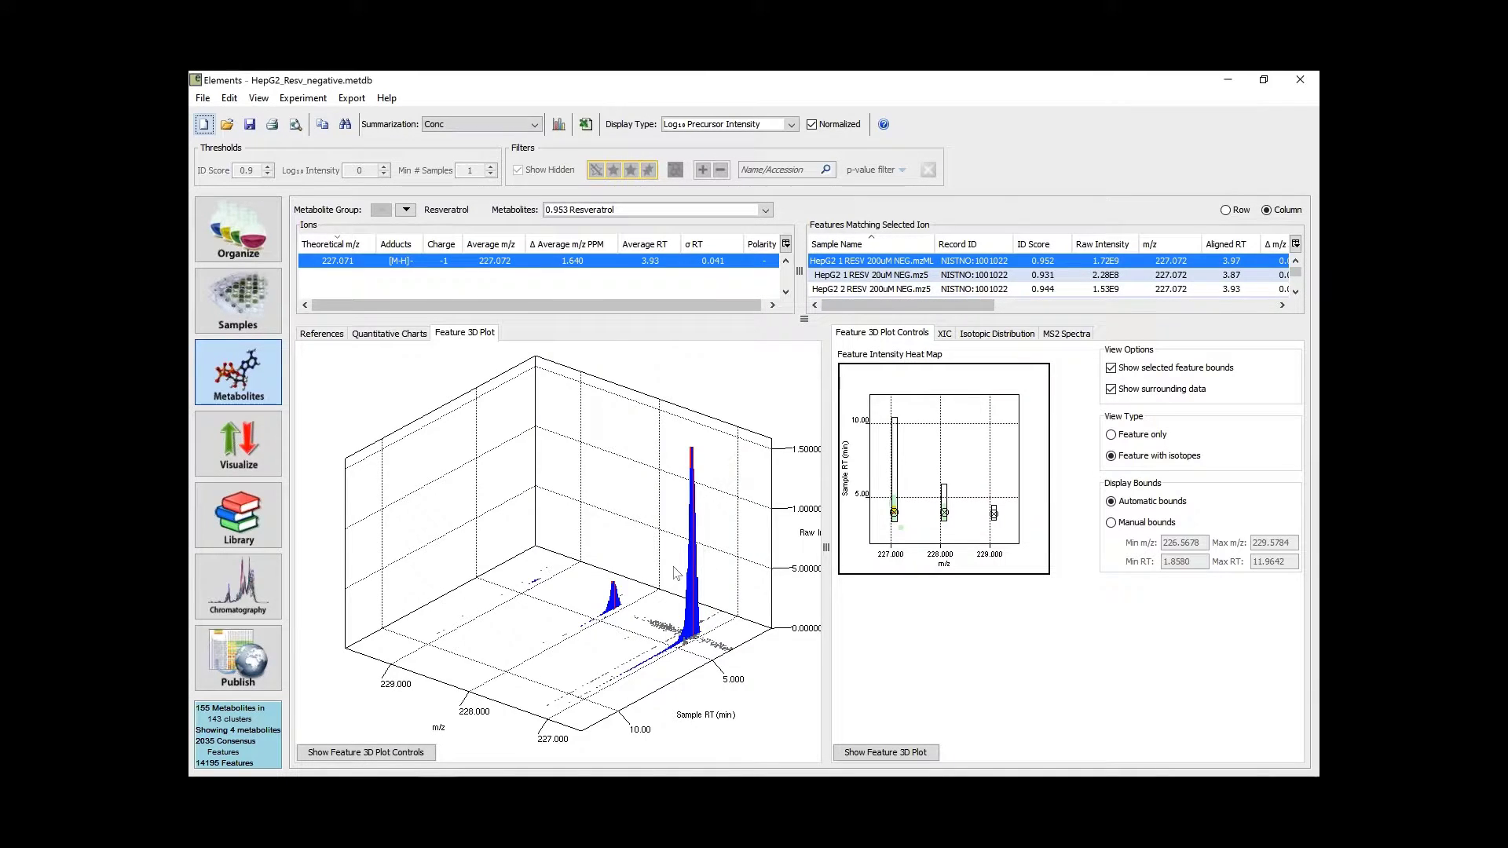
drag(674, 574, 804, 603)
drag(538, 652, 509, 636)
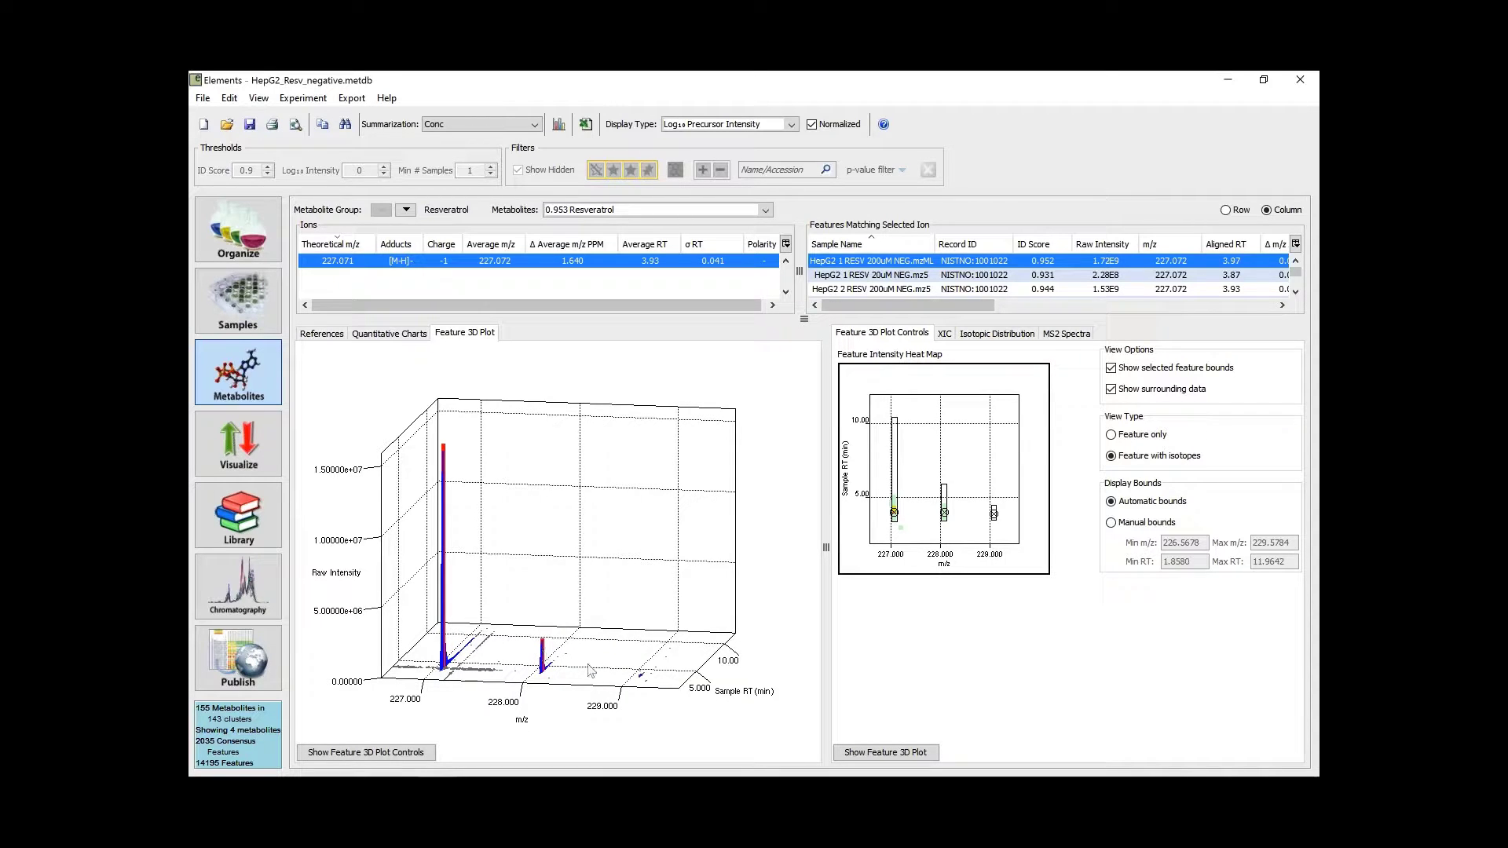
drag(611, 639, 604, 642)
Step: Magnify the 3D plot's intensity scale until the small isotope peak near m/z 229 shows, and turn the plot to inspect it
scroll(604, 642, down, 7)
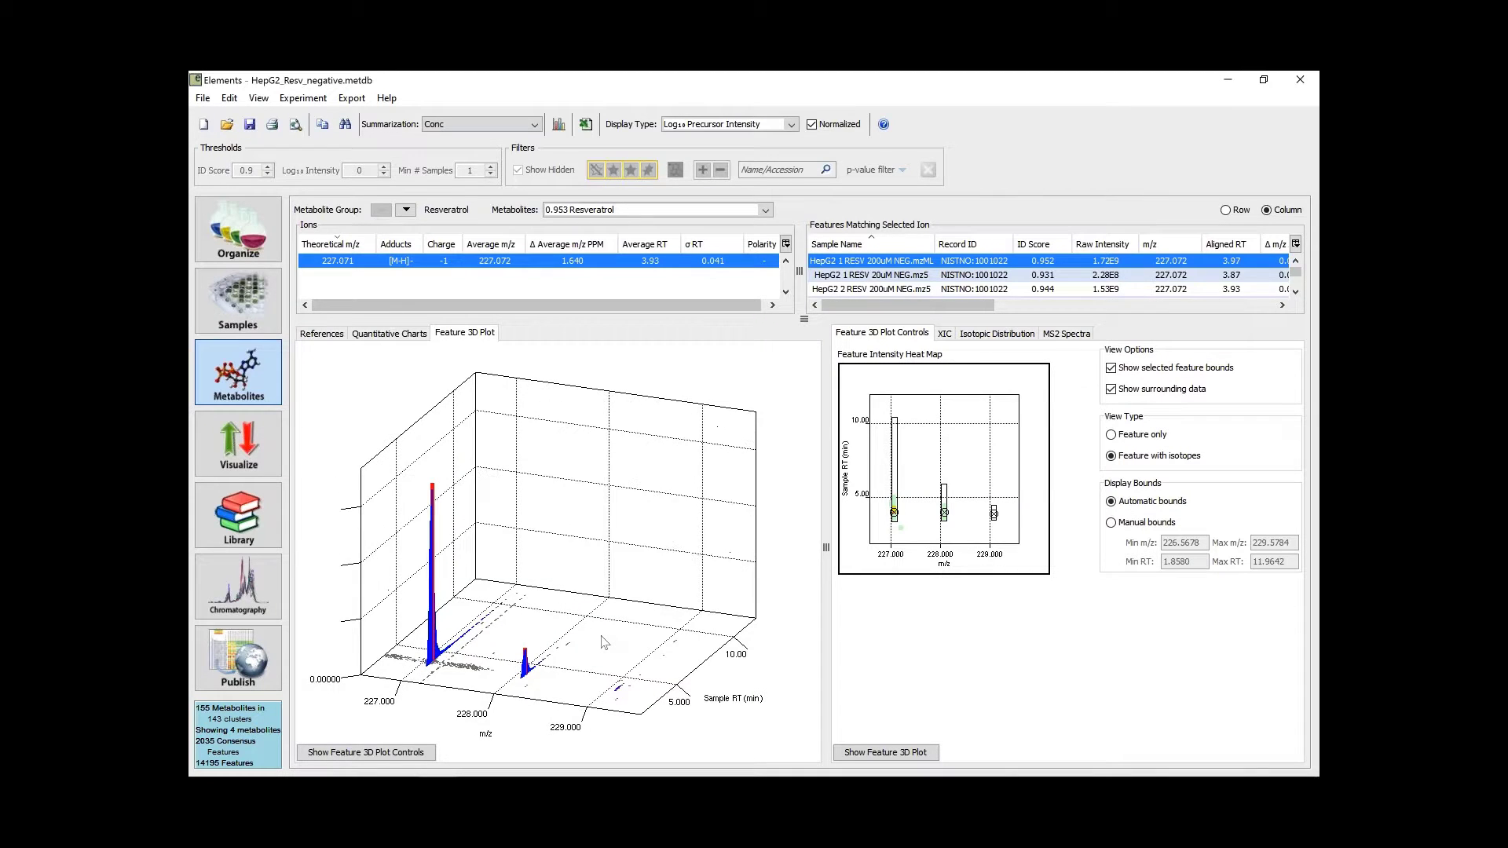
scroll(604, 643, up, 10)
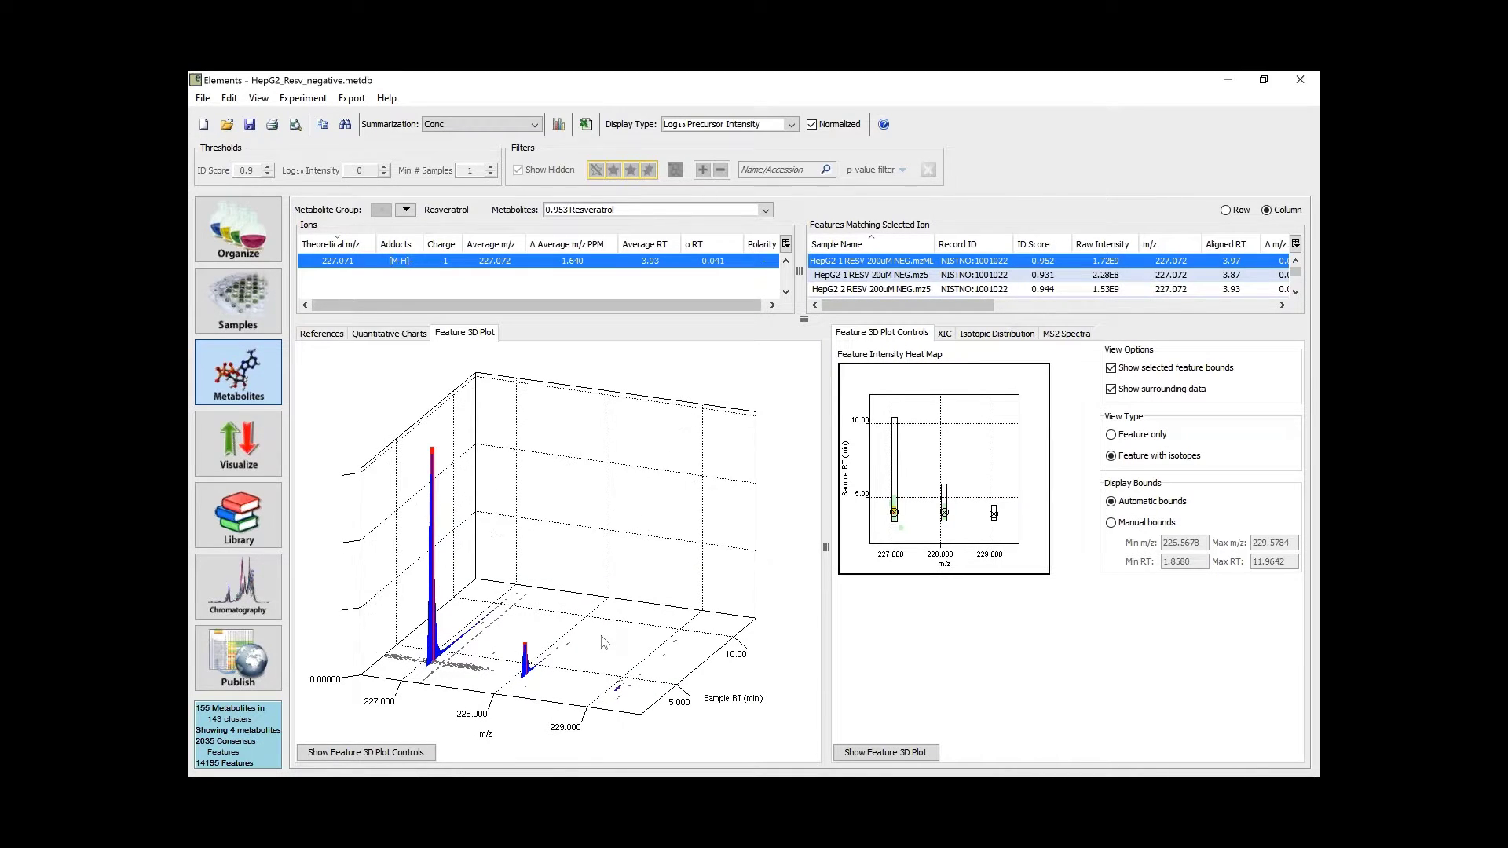
scroll(604, 642, up, 6)
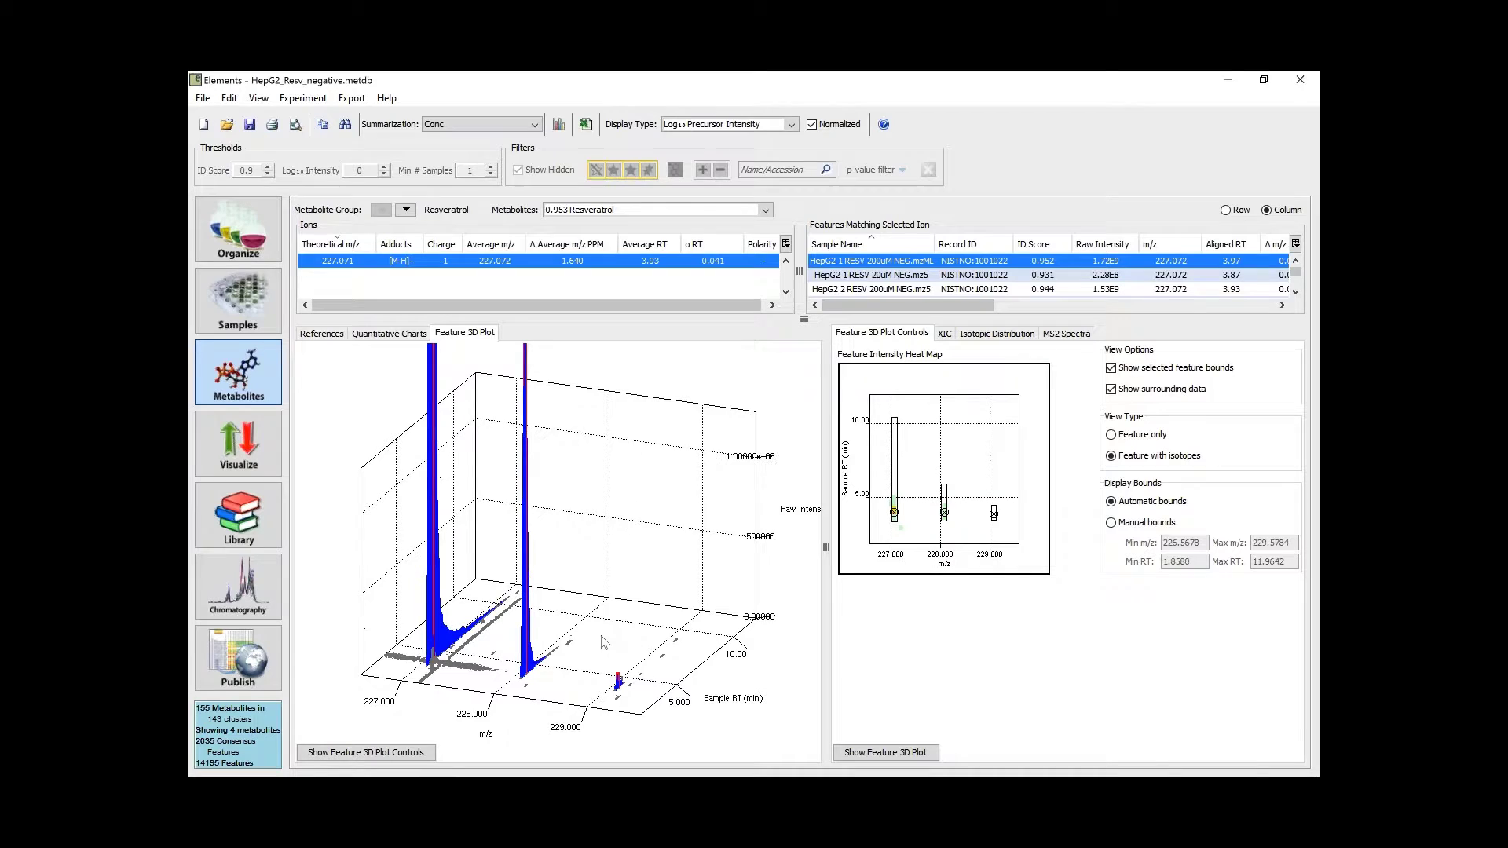
drag(589, 500, 537, 504)
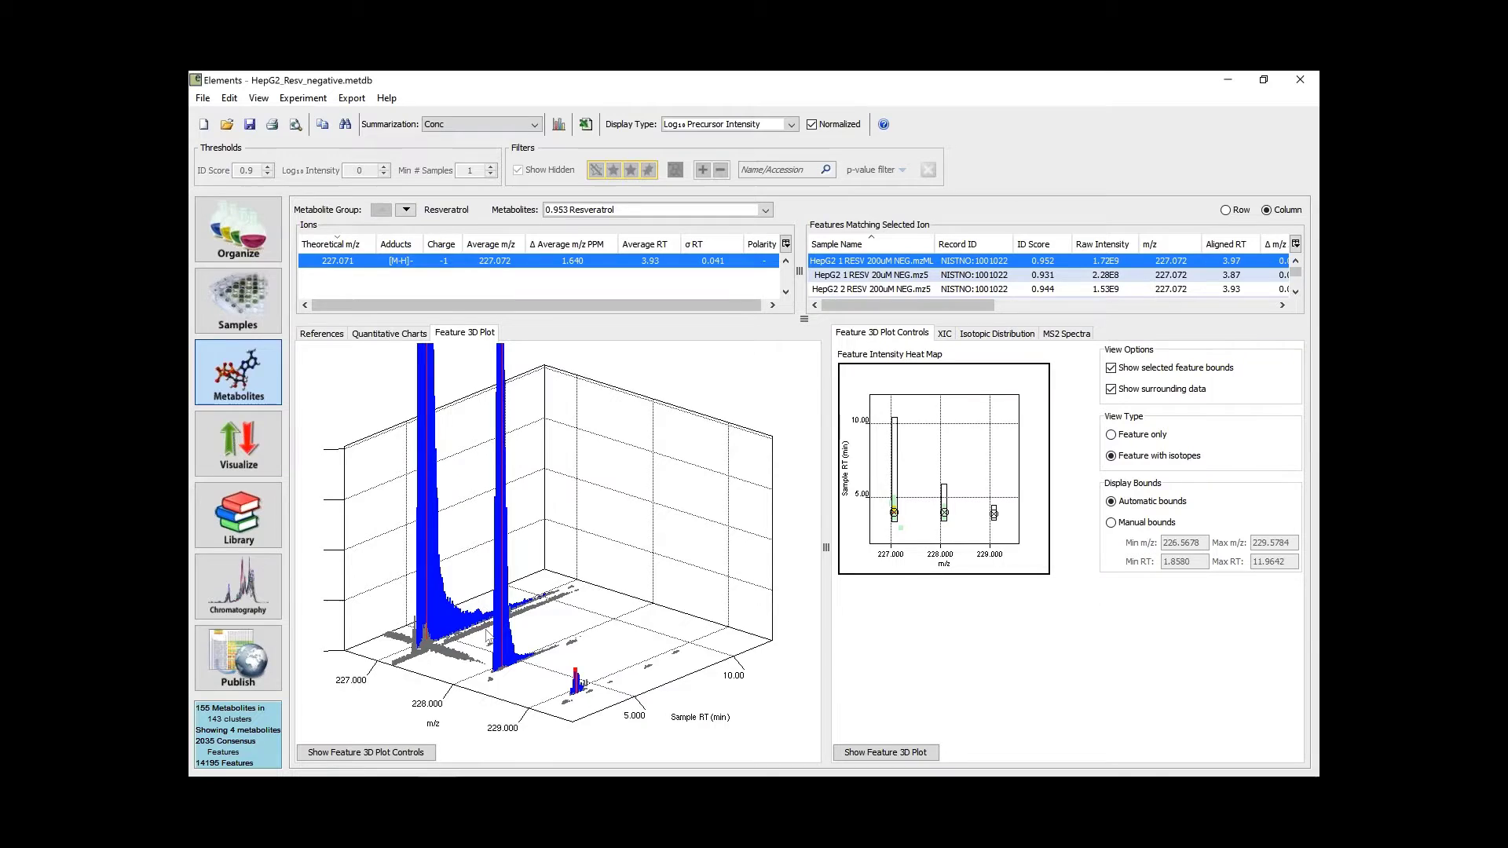
Step: Step through Resveratrol's matching sample features and compare their isotope 3D plots, ending on HepG2 3 RESV 20uM
click(886, 277)
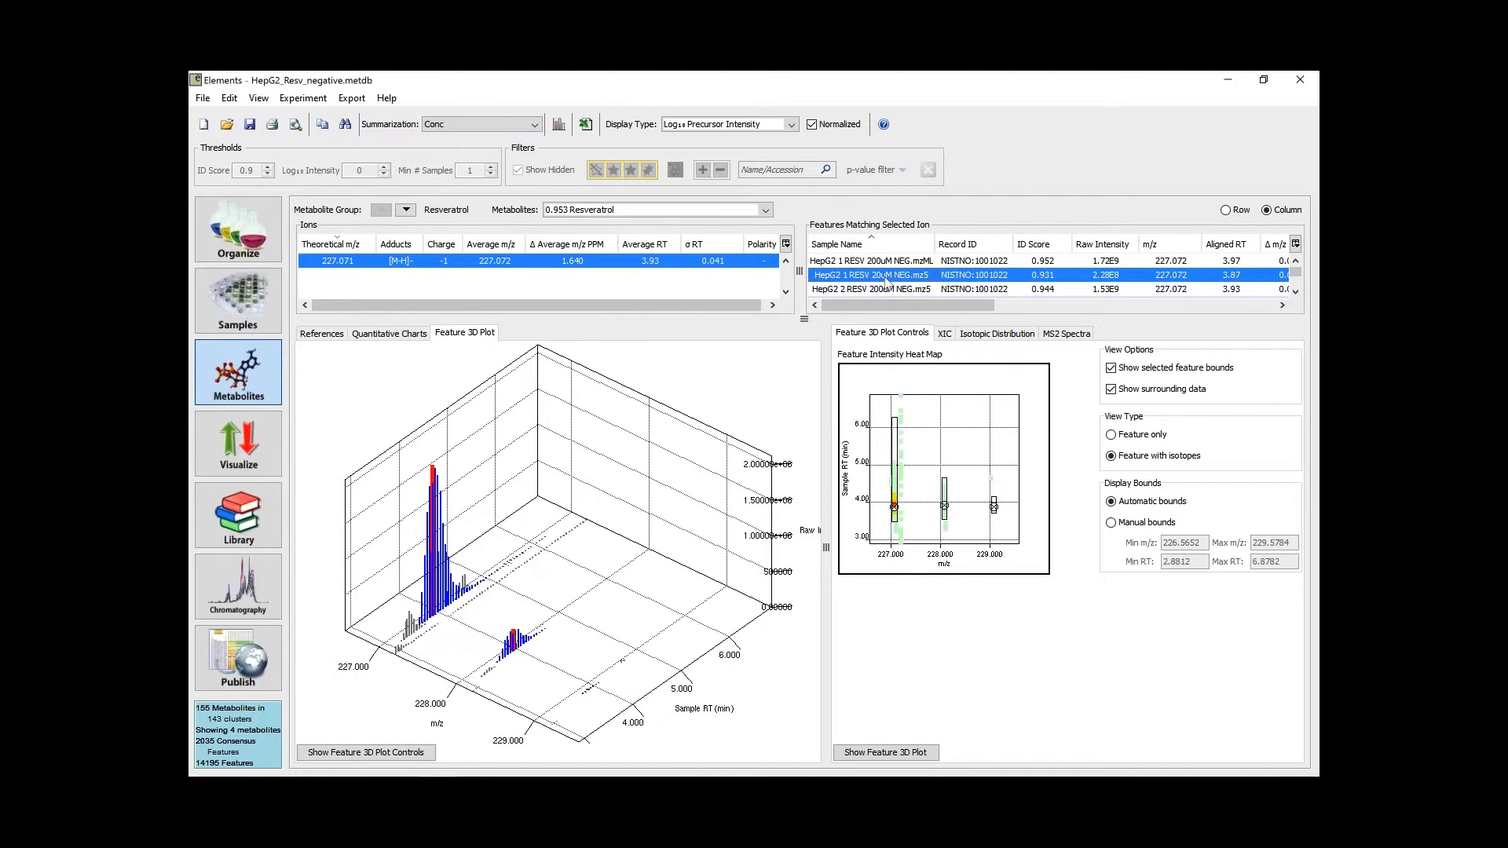
click(882, 291)
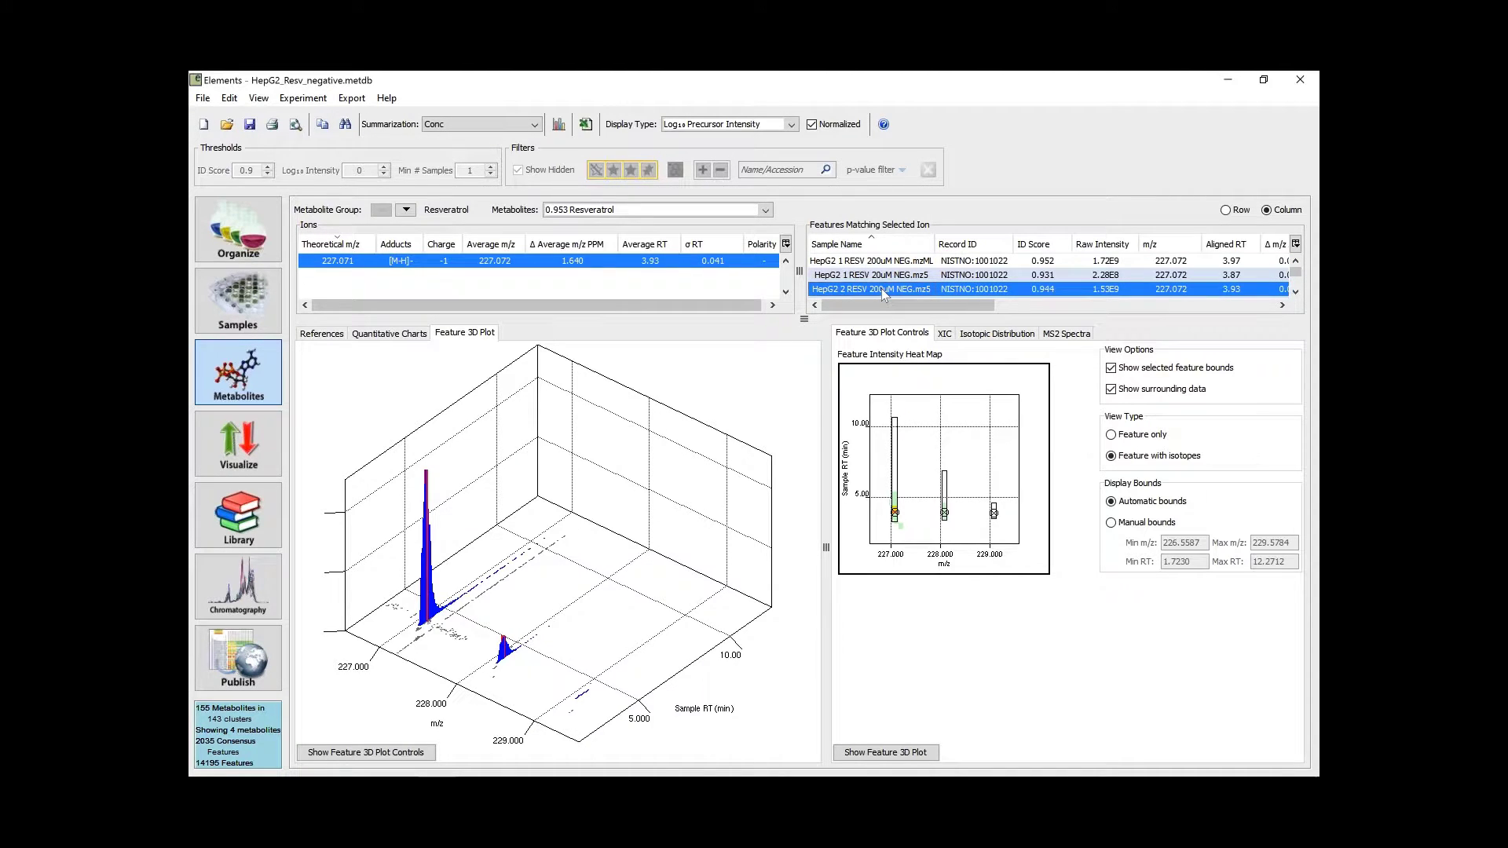
key(Down)
key(Down)
key(Down)
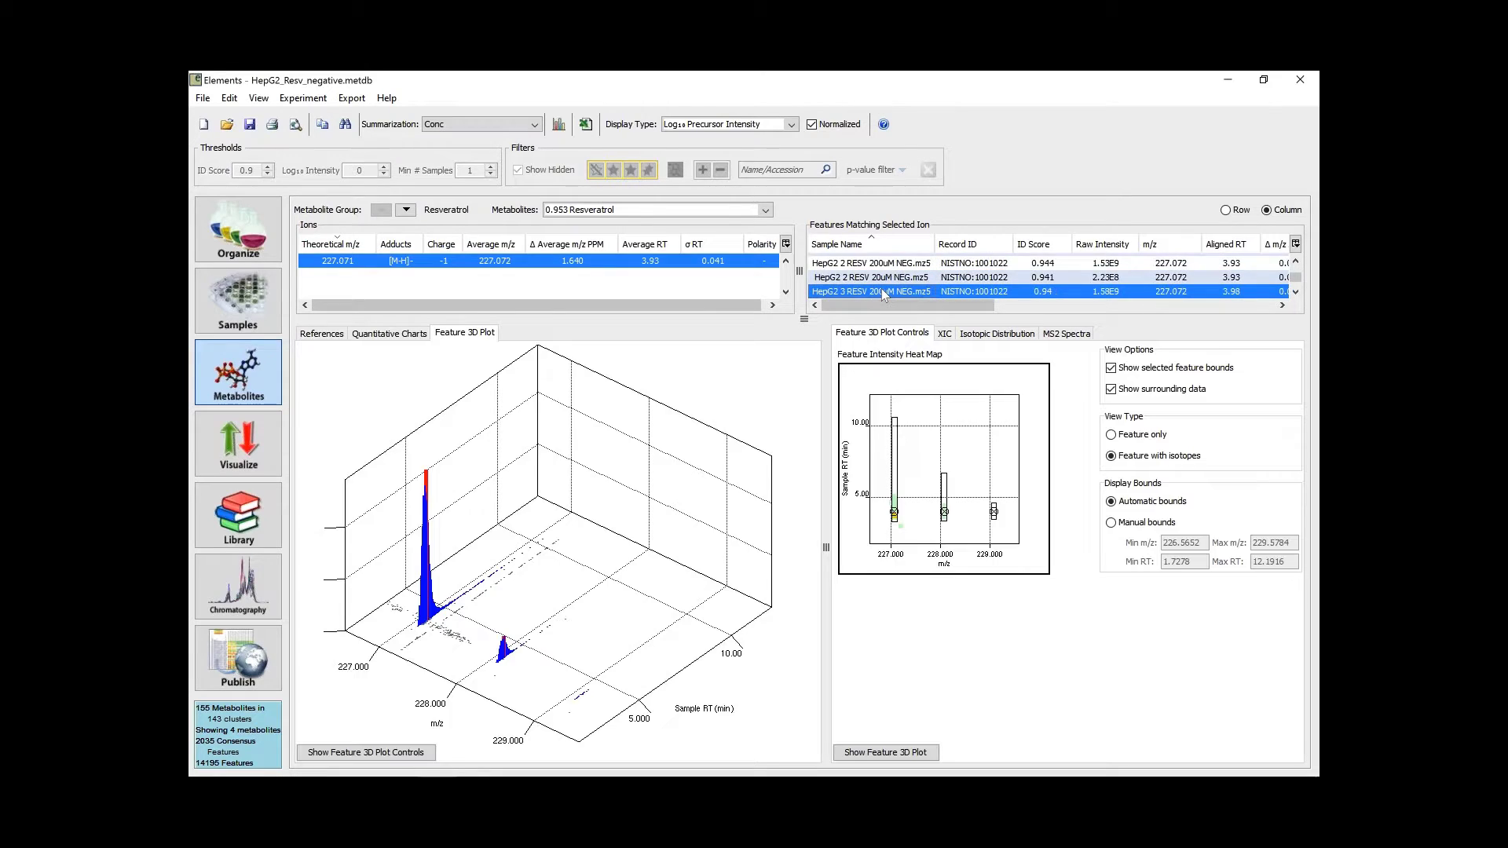
key(Up)
key(Up)
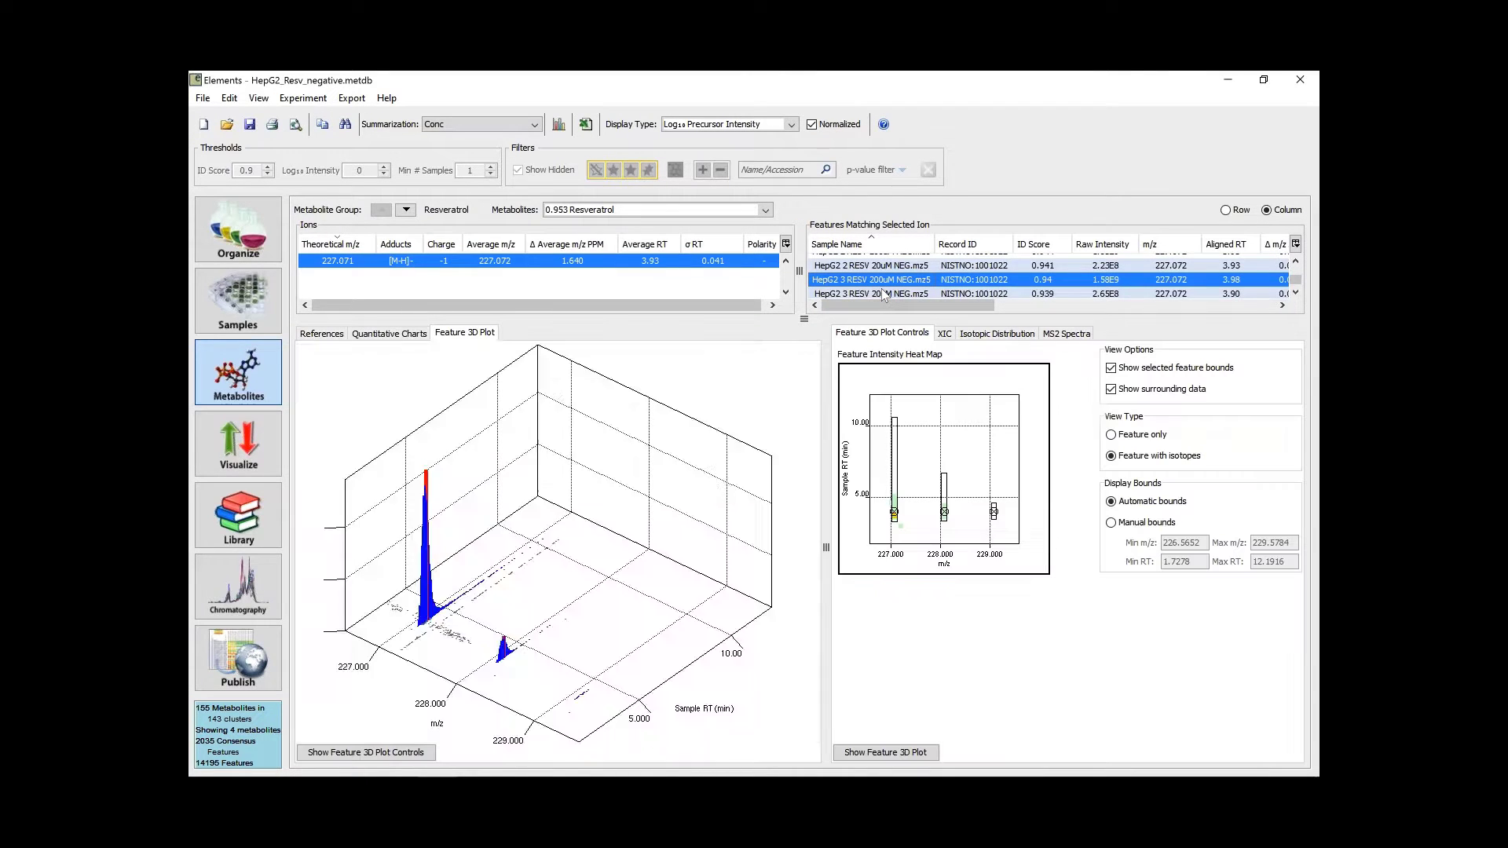
key(Down)
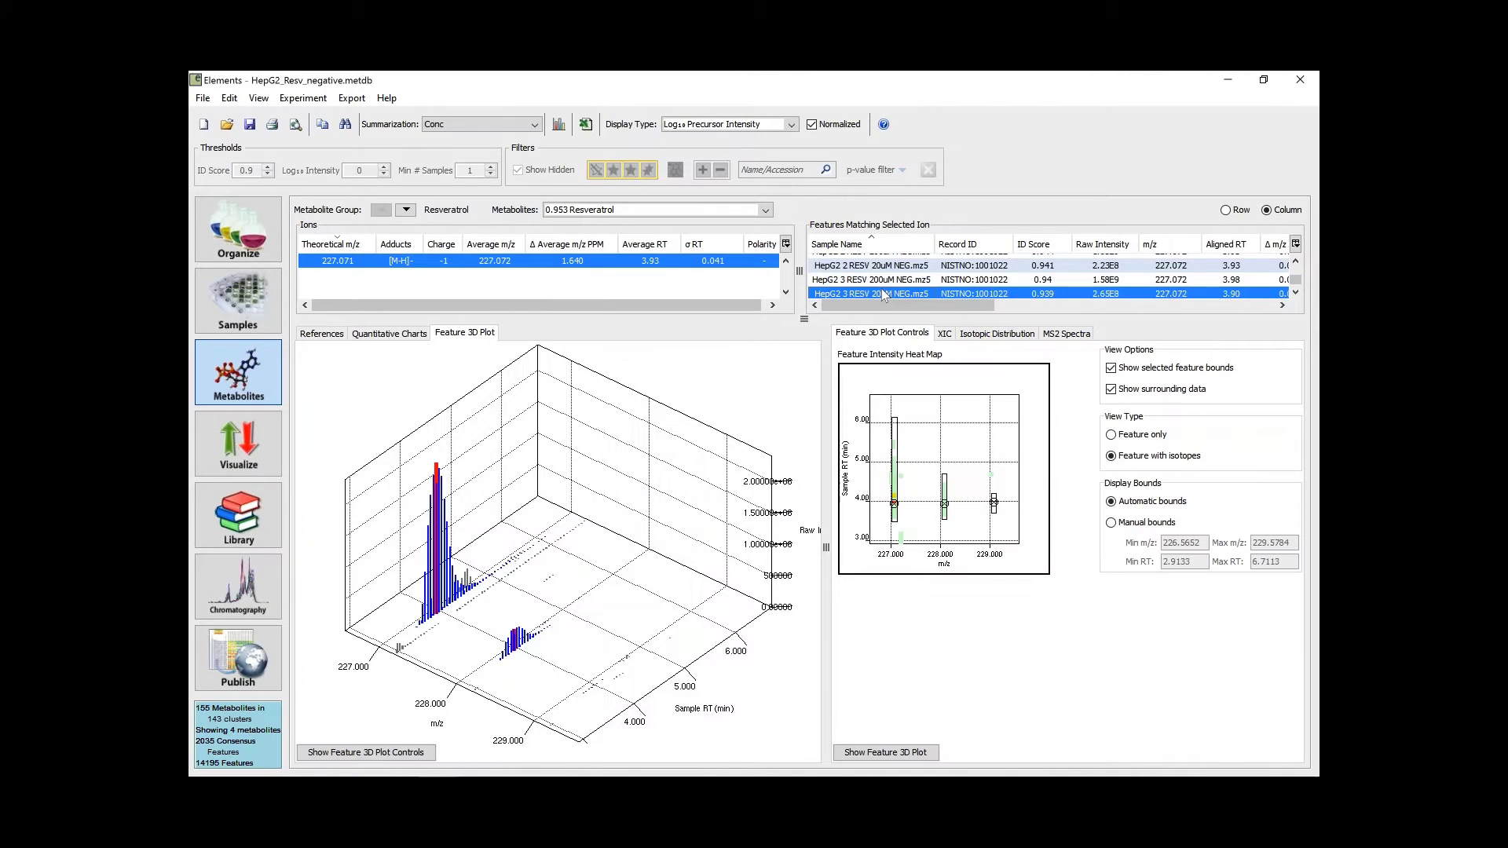
key(Down)
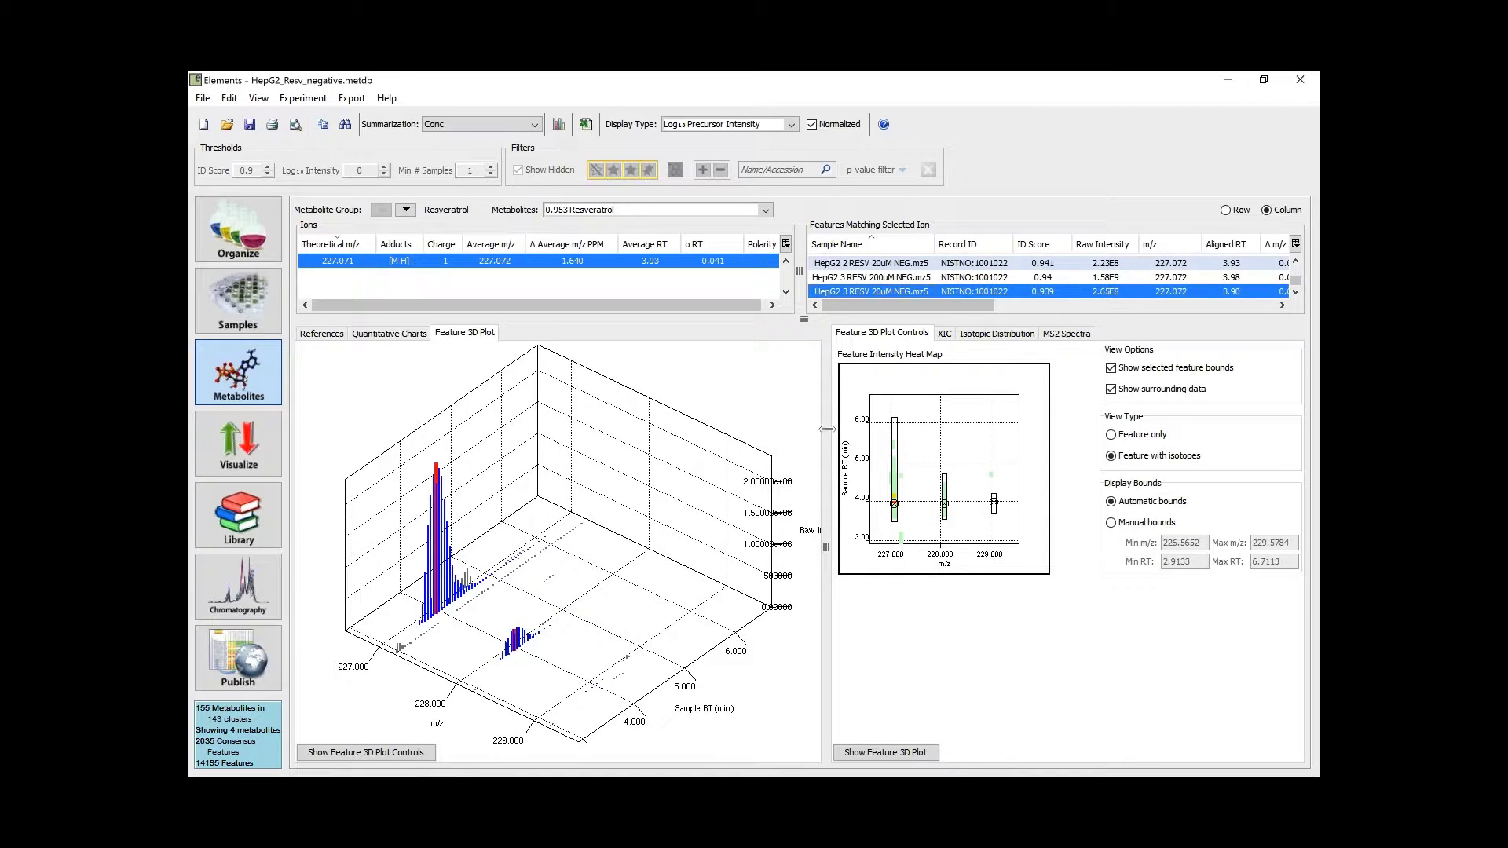
Step: Narrow the 3D plot pane, display the feature's XIC beside it, and rotate the 3D plot to a lower viewing angle
drag(826, 429, 566, 429)
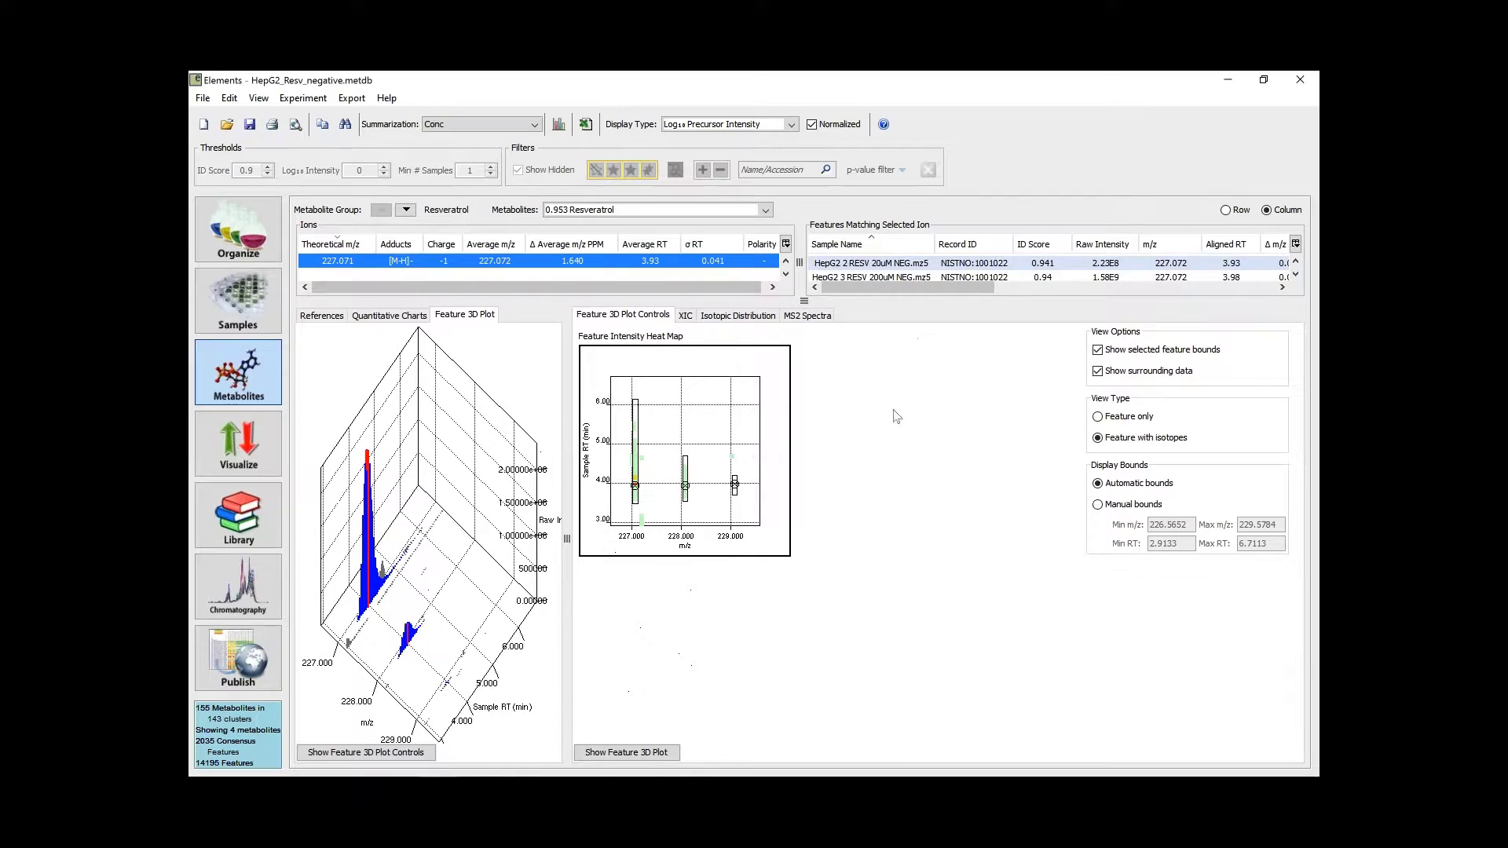
click(685, 318)
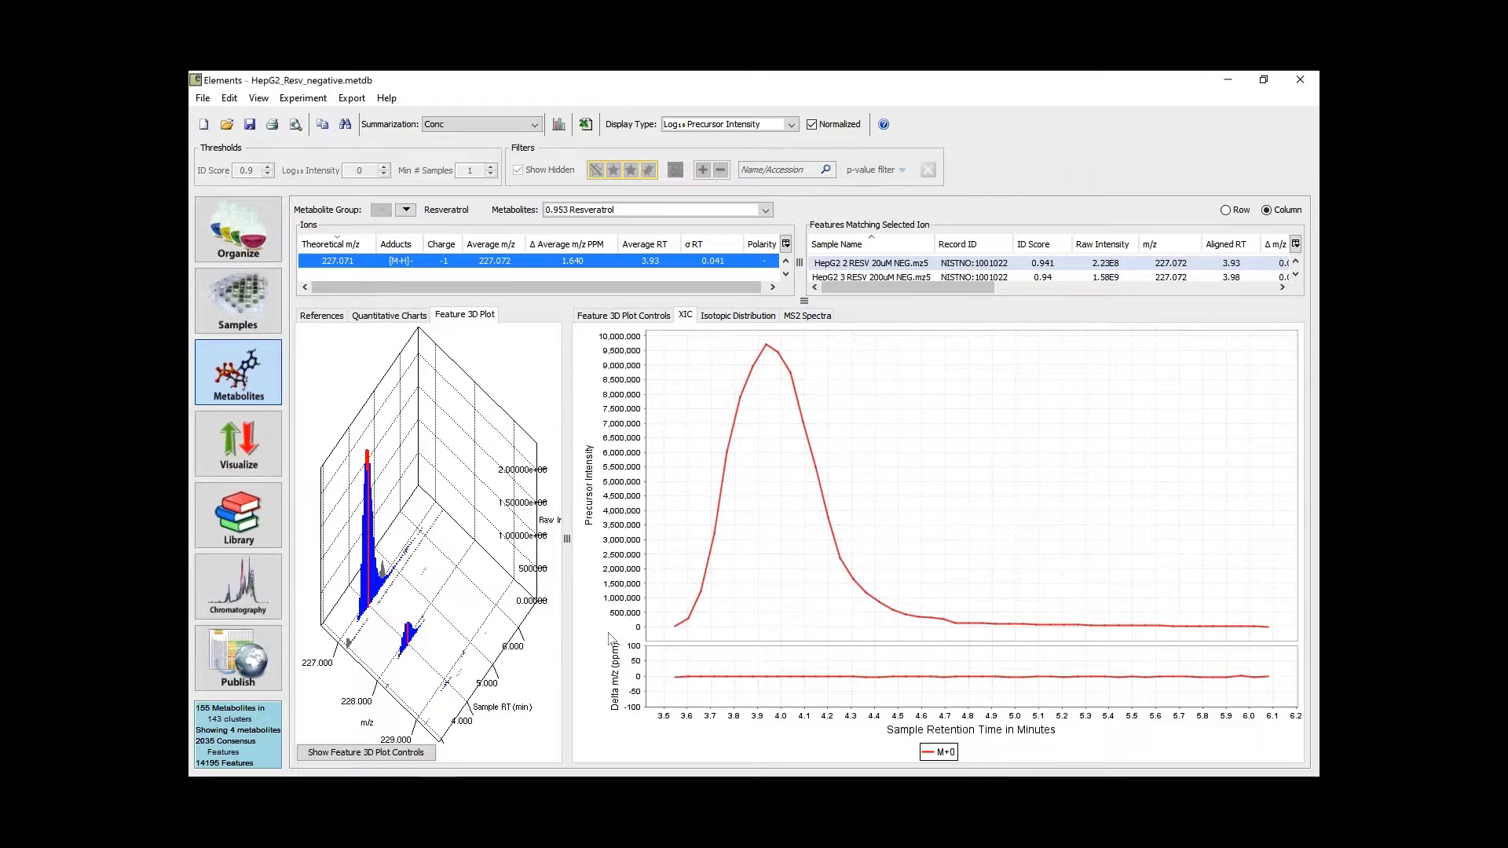
drag(442, 619, 456, 570)
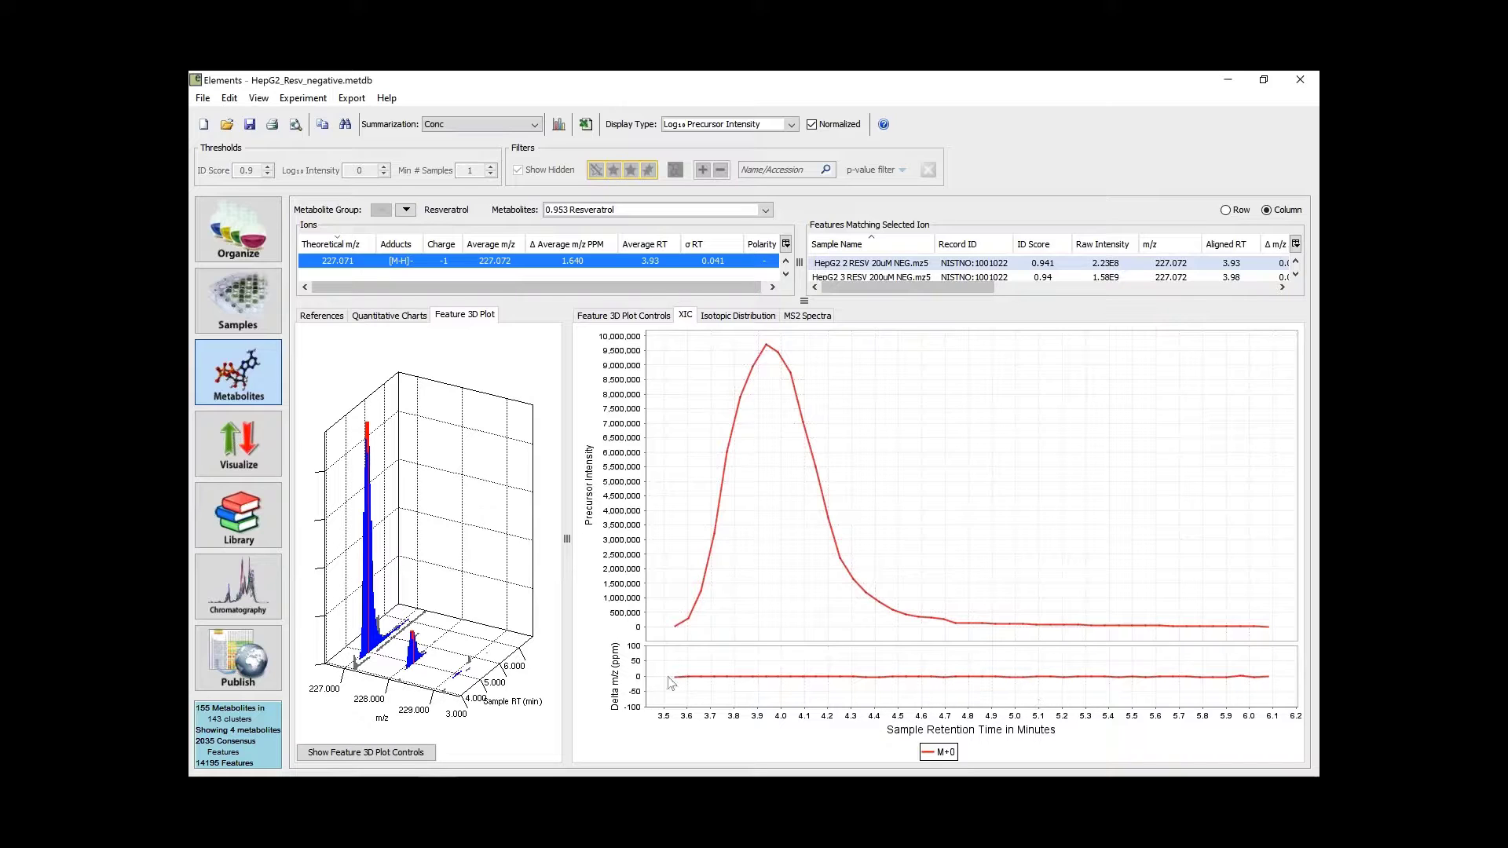
Step: Zoom into the early retention times of the XIC's delta m/z trace, and restore the full range
drag(676, 673, 1125, 683)
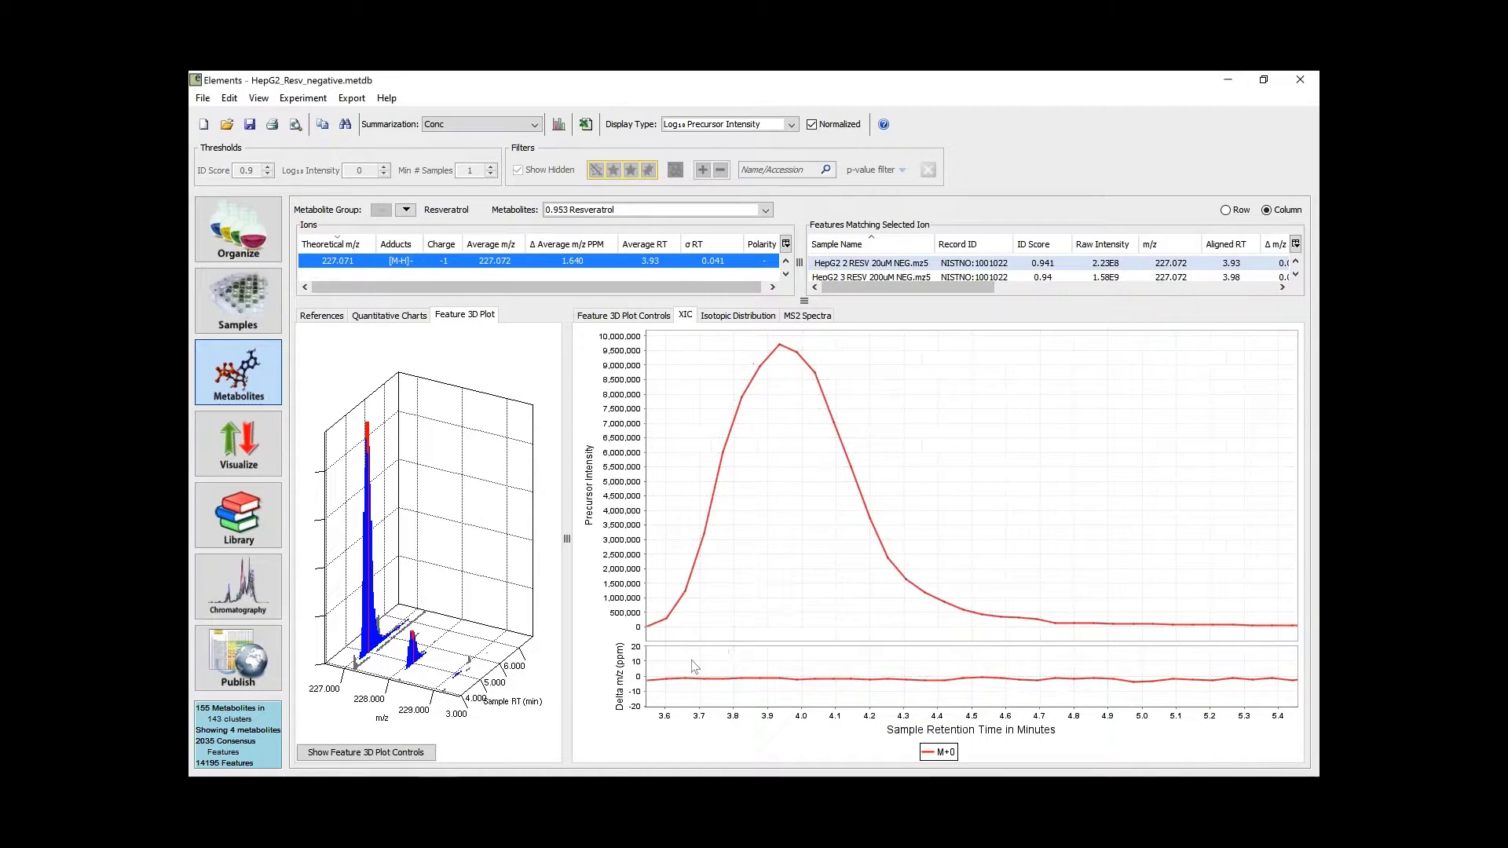
drag(676, 673, 703, 685)
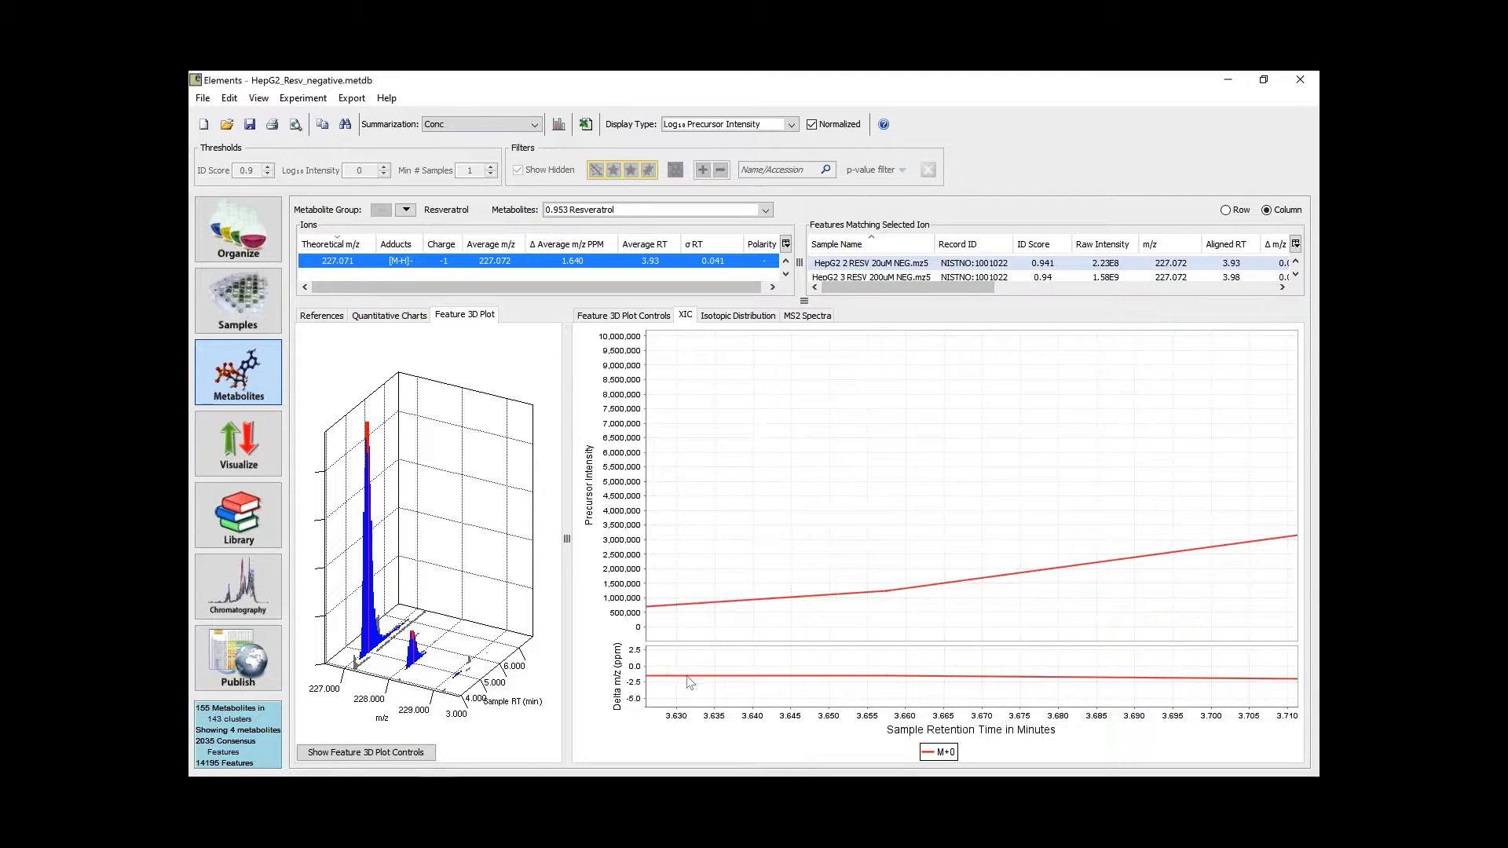
double_click(691, 677)
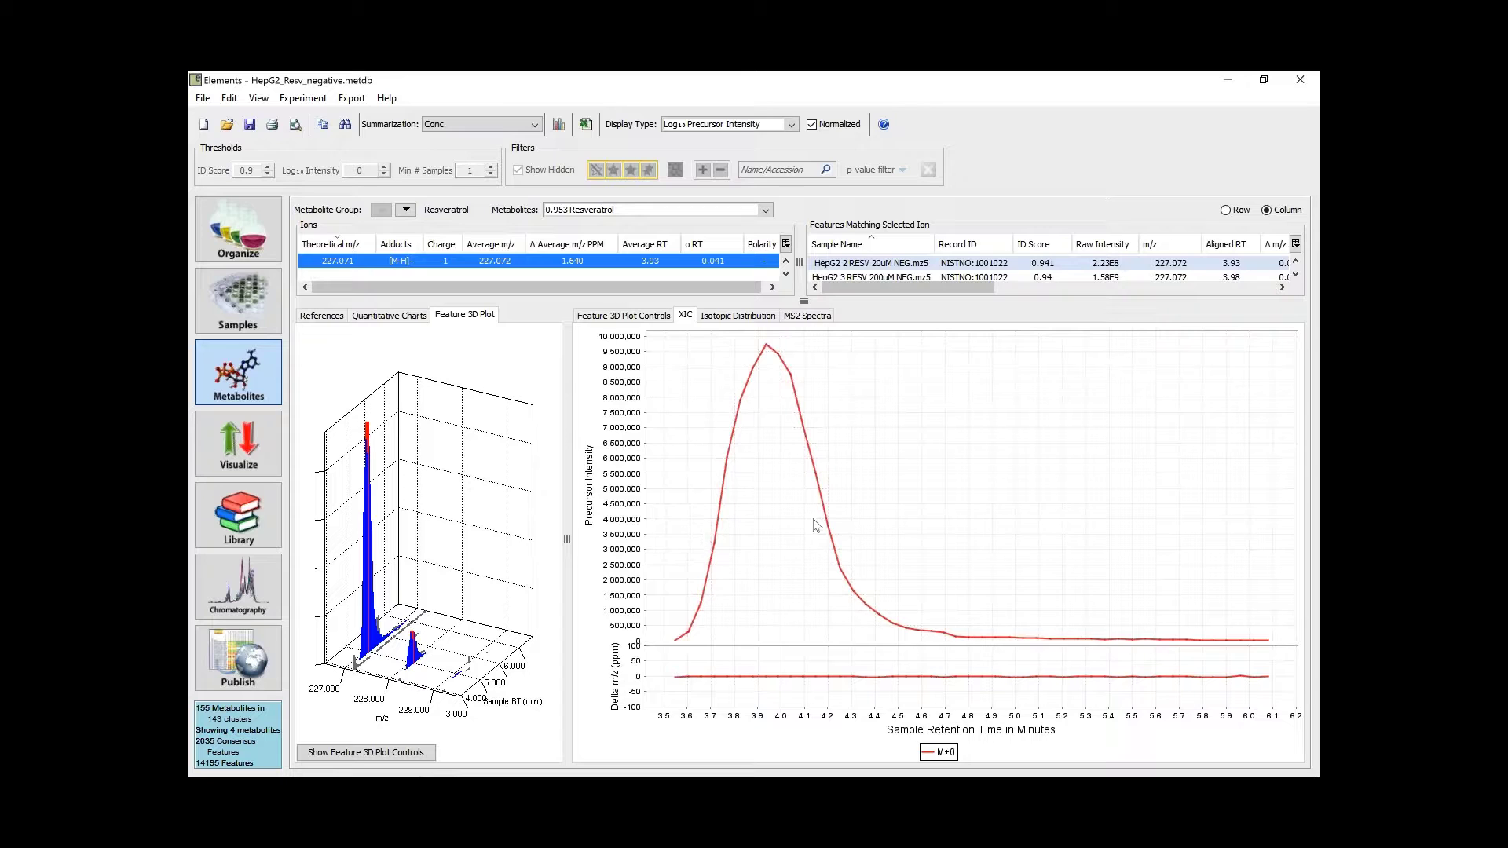
Step: Browse the XICs of cis-Resveratrol 3-O-glucuronide_RT1 and Resveratrol-3-O-sulfate, returning to the glucuronide group
click(401, 213)
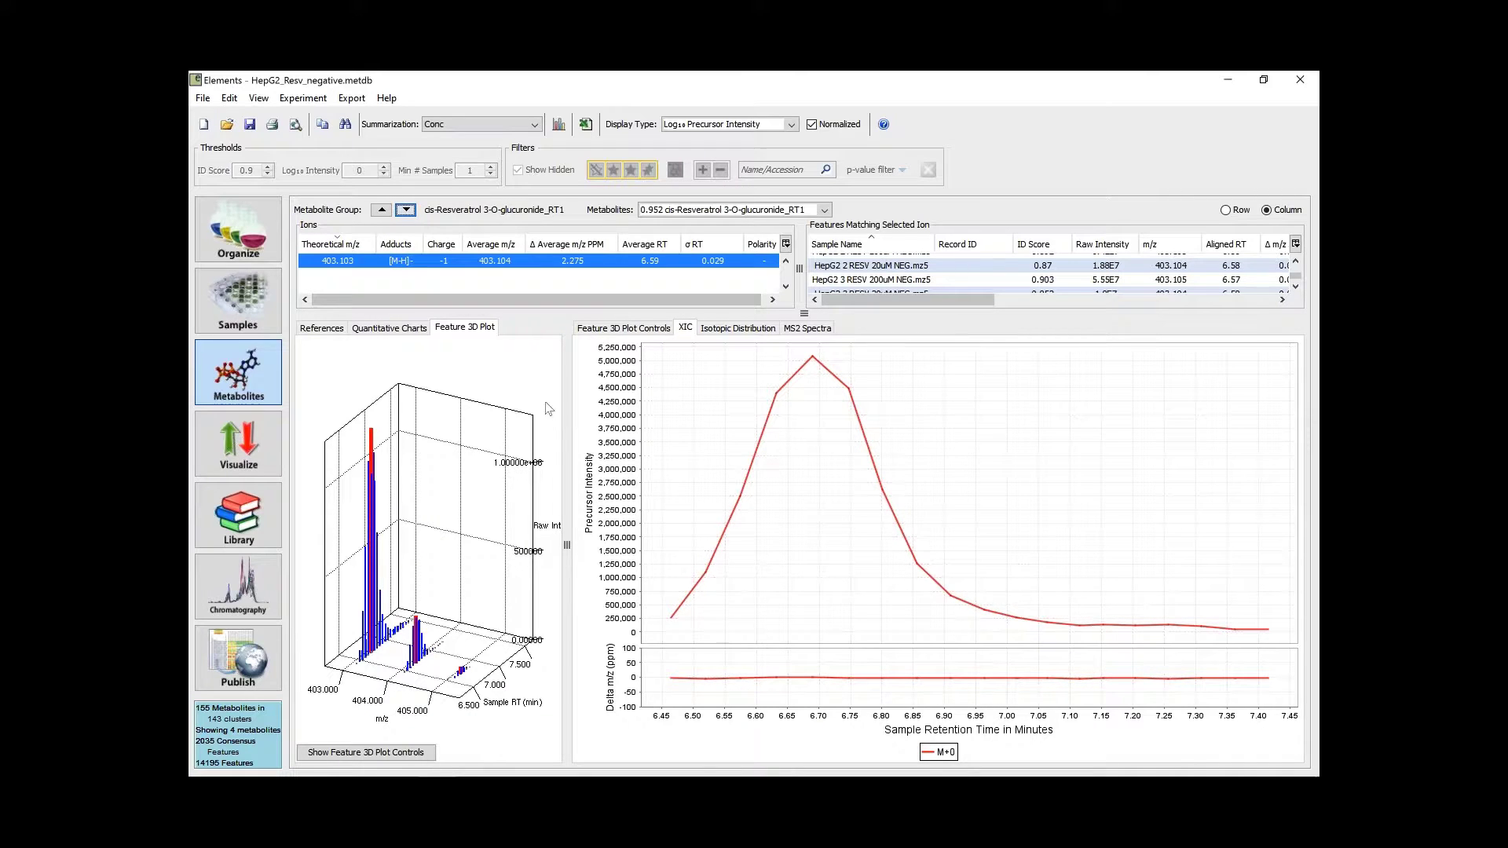
click(413, 214)
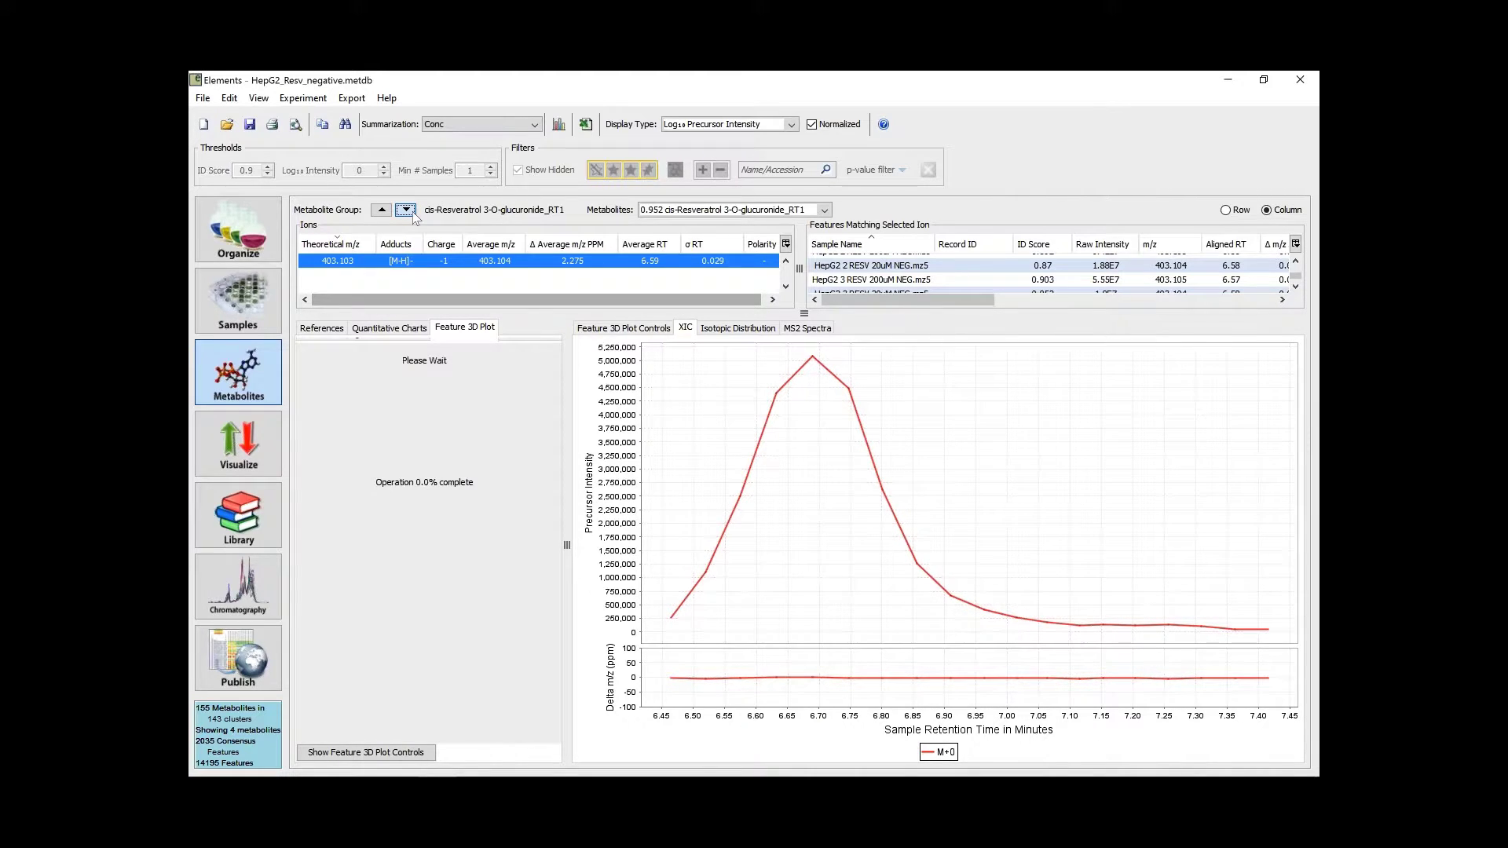
click(406, 210)
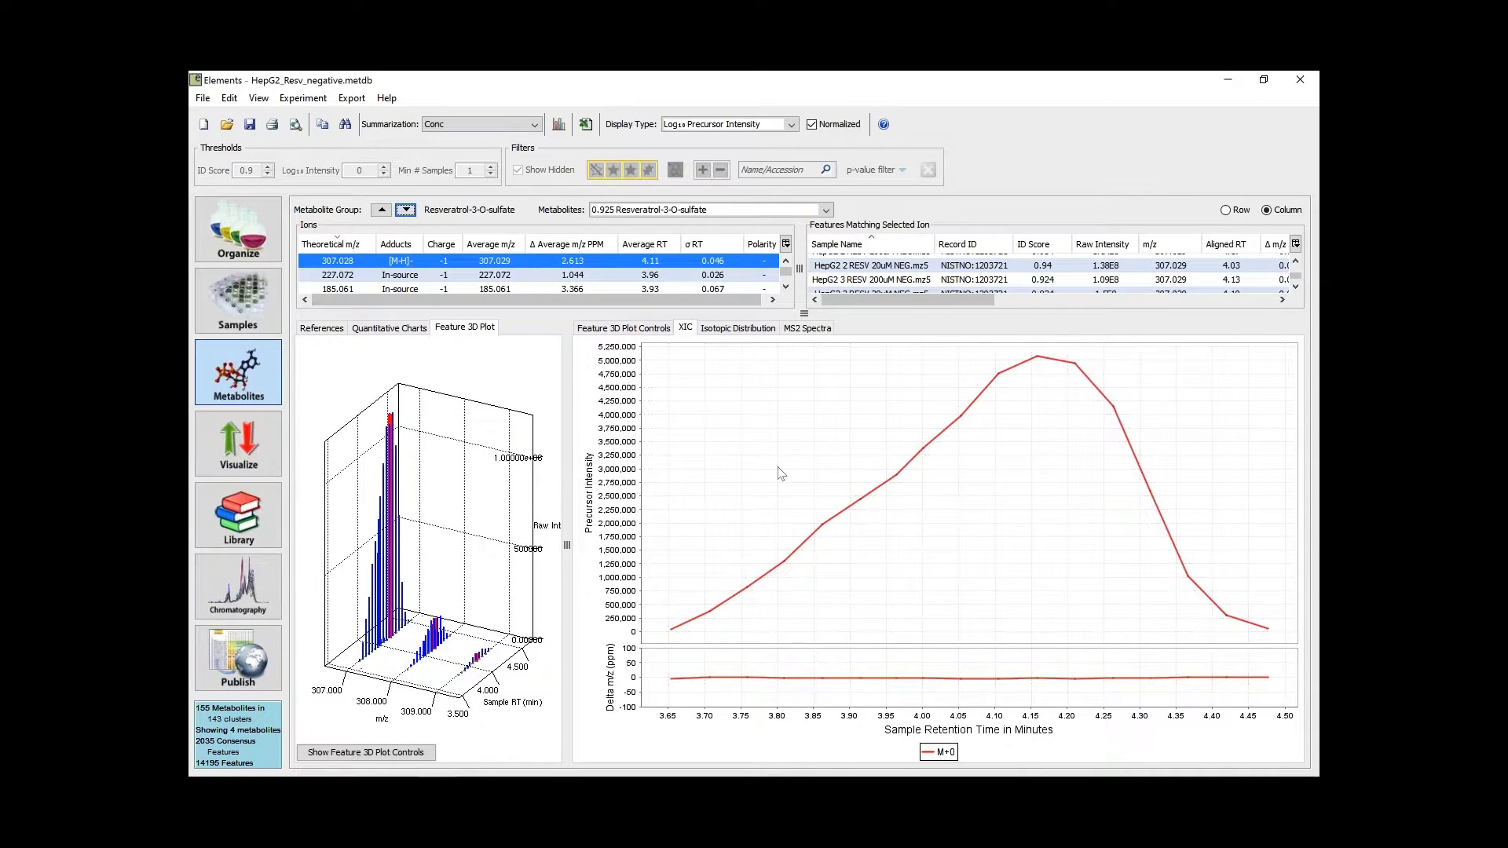
click(382, 210)
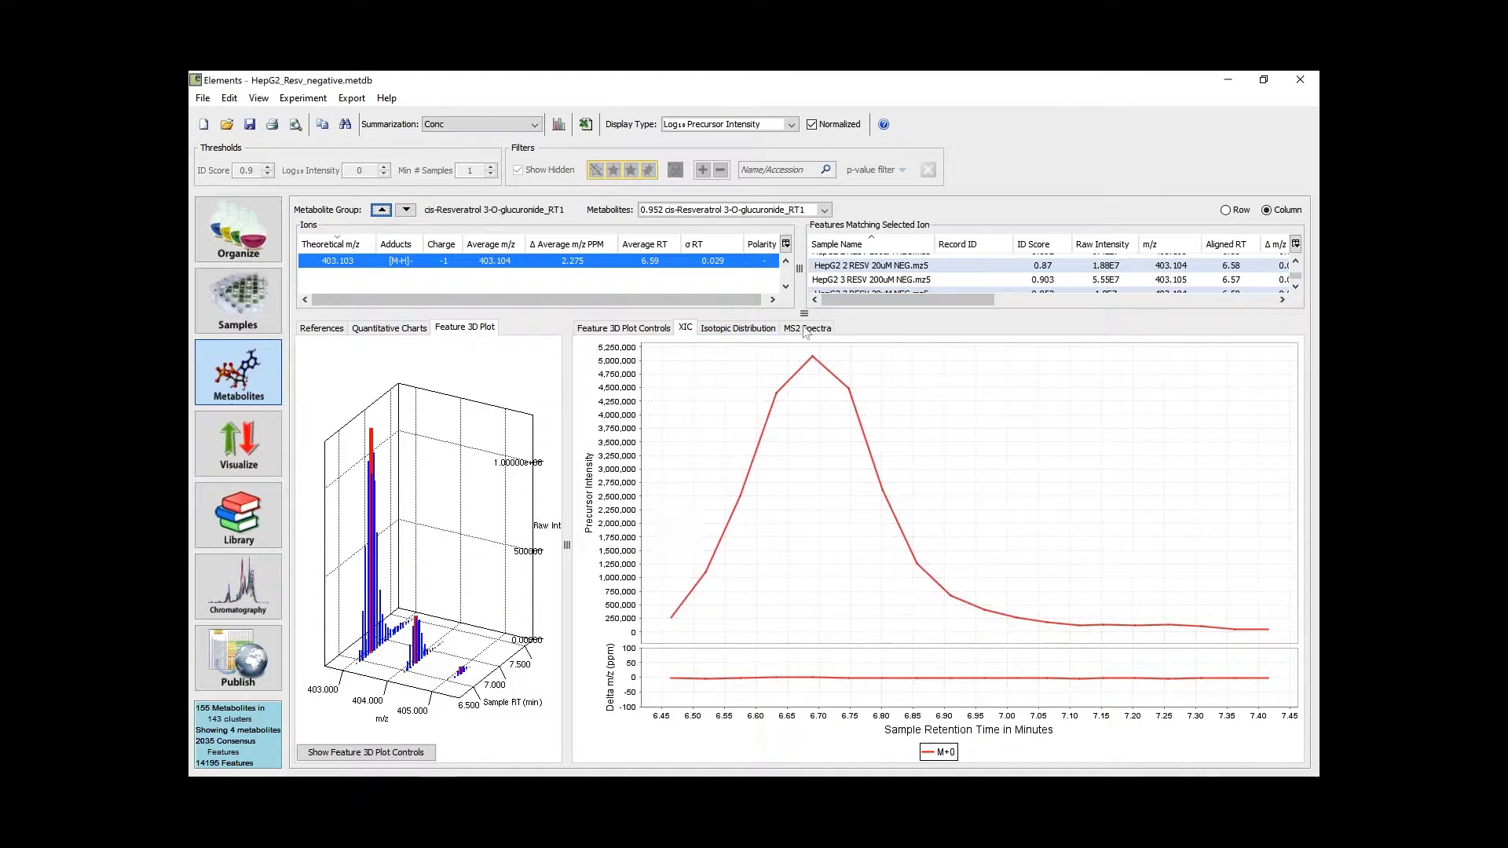
Step: Step through the glucuronide's matching sample features to HepG2 1 RESV 20uM and view its XIC and 3D plot
click(863, 283)
click(864, 286)
click(863, 285)
key(Up)
key(Up)
key(Up)
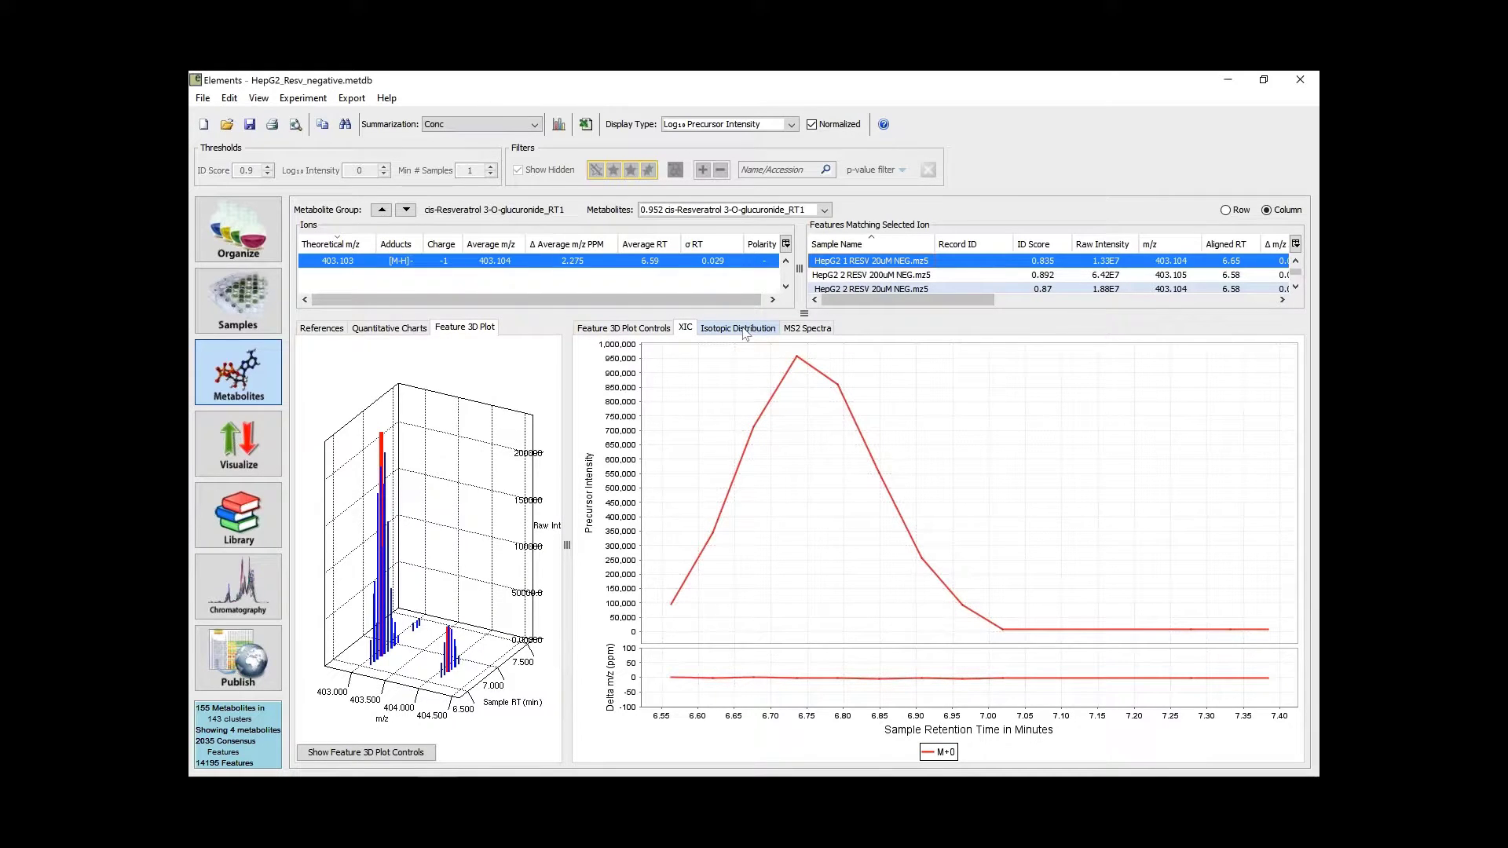
Step: Compare the isotopic distribution charts of the glucuronide feature and the Resveratrol group, turning Resveratrol's 3D plot slightly
click(745, 329)
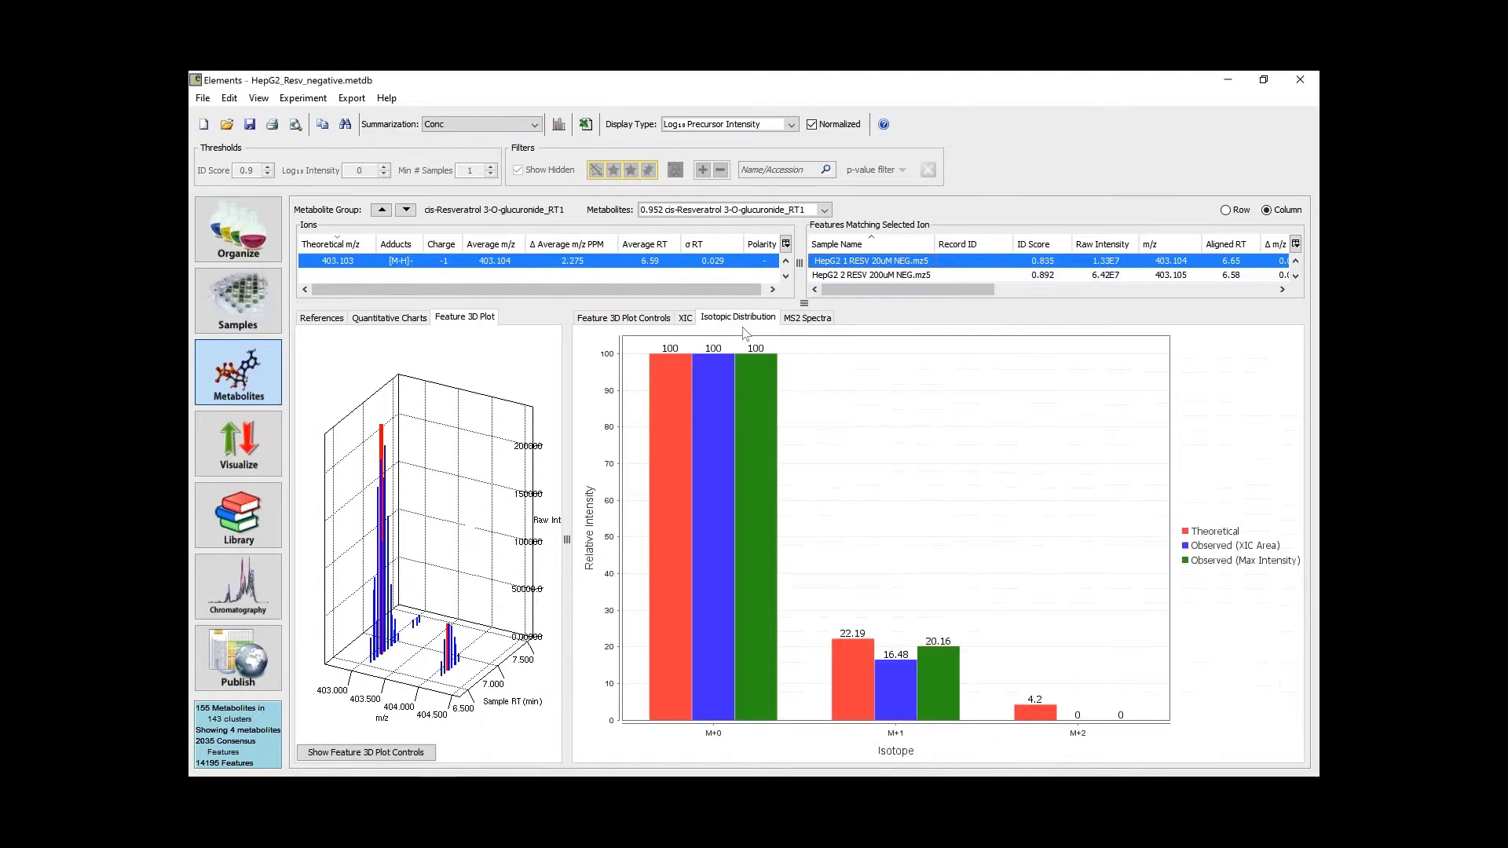
click(380, 211)
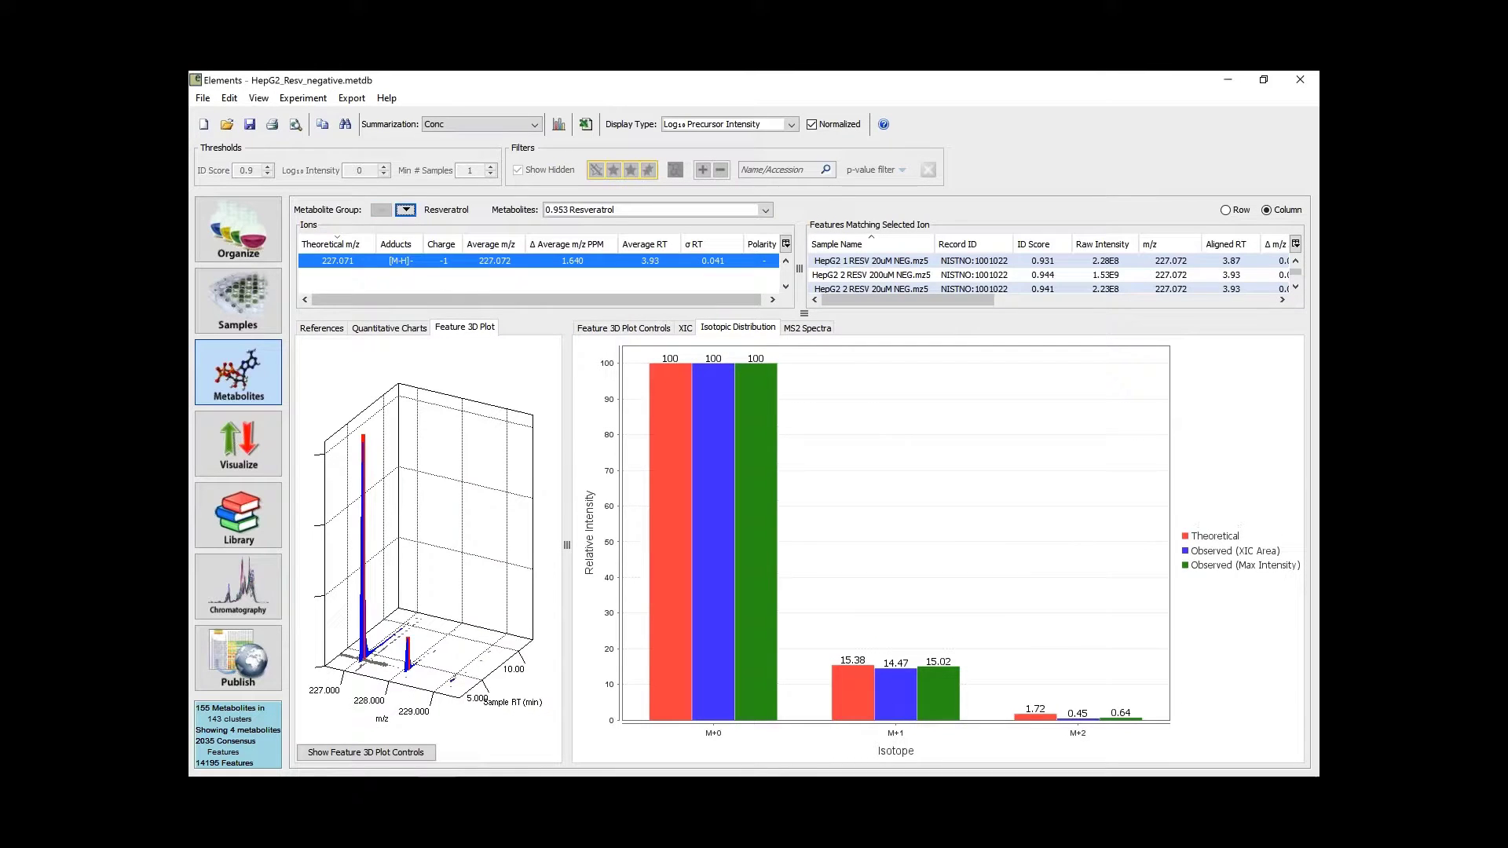
drag(448, 599, 387, 592)
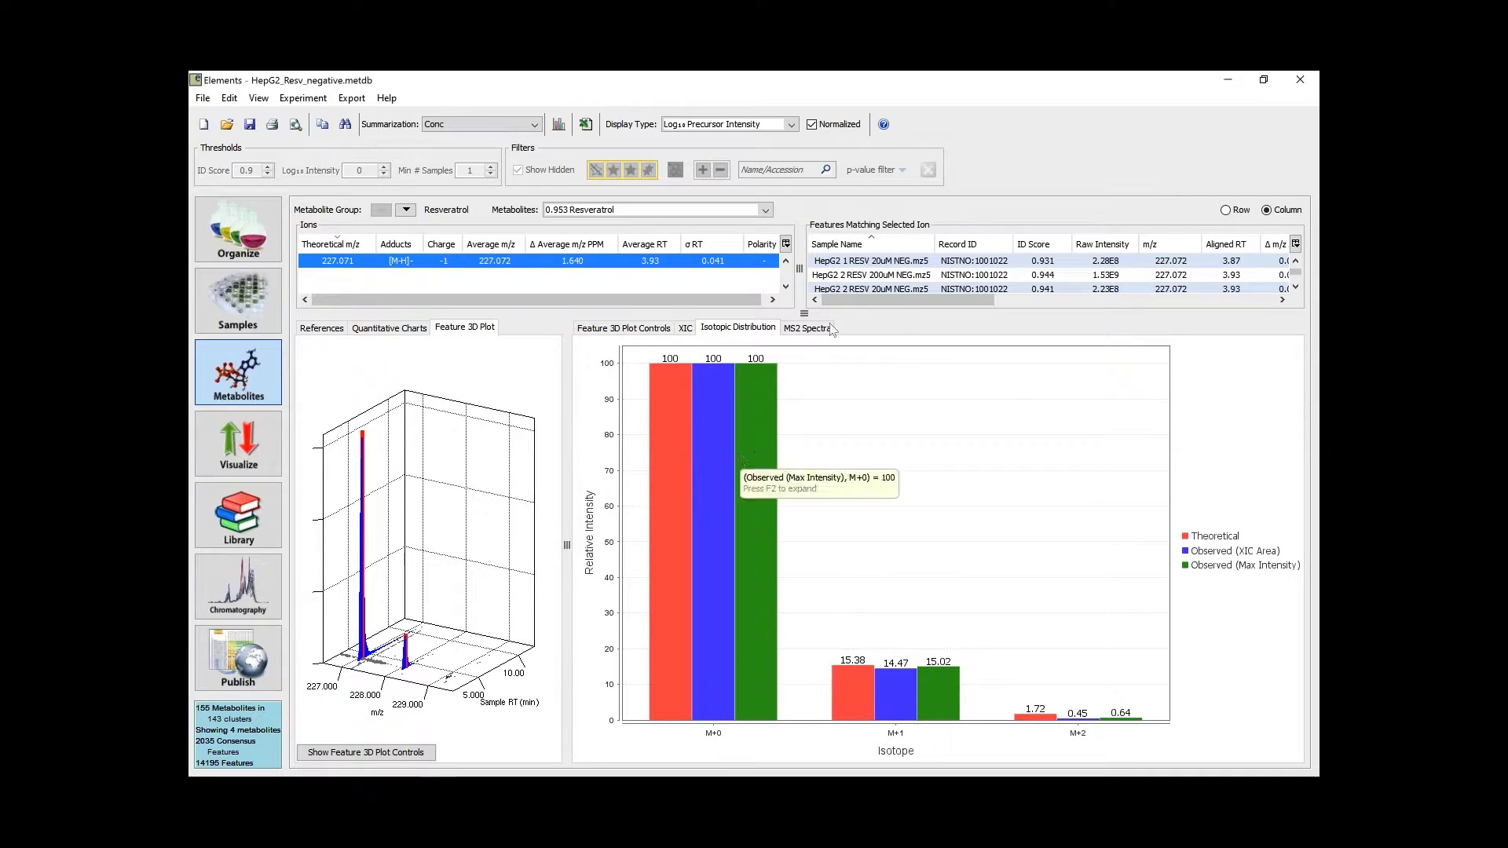
Step: Compare Resveratrol's MS2 spectra for scans 128, 142 and 158, and zoom scan 158 to about m/z 130–197
click(820, 331)
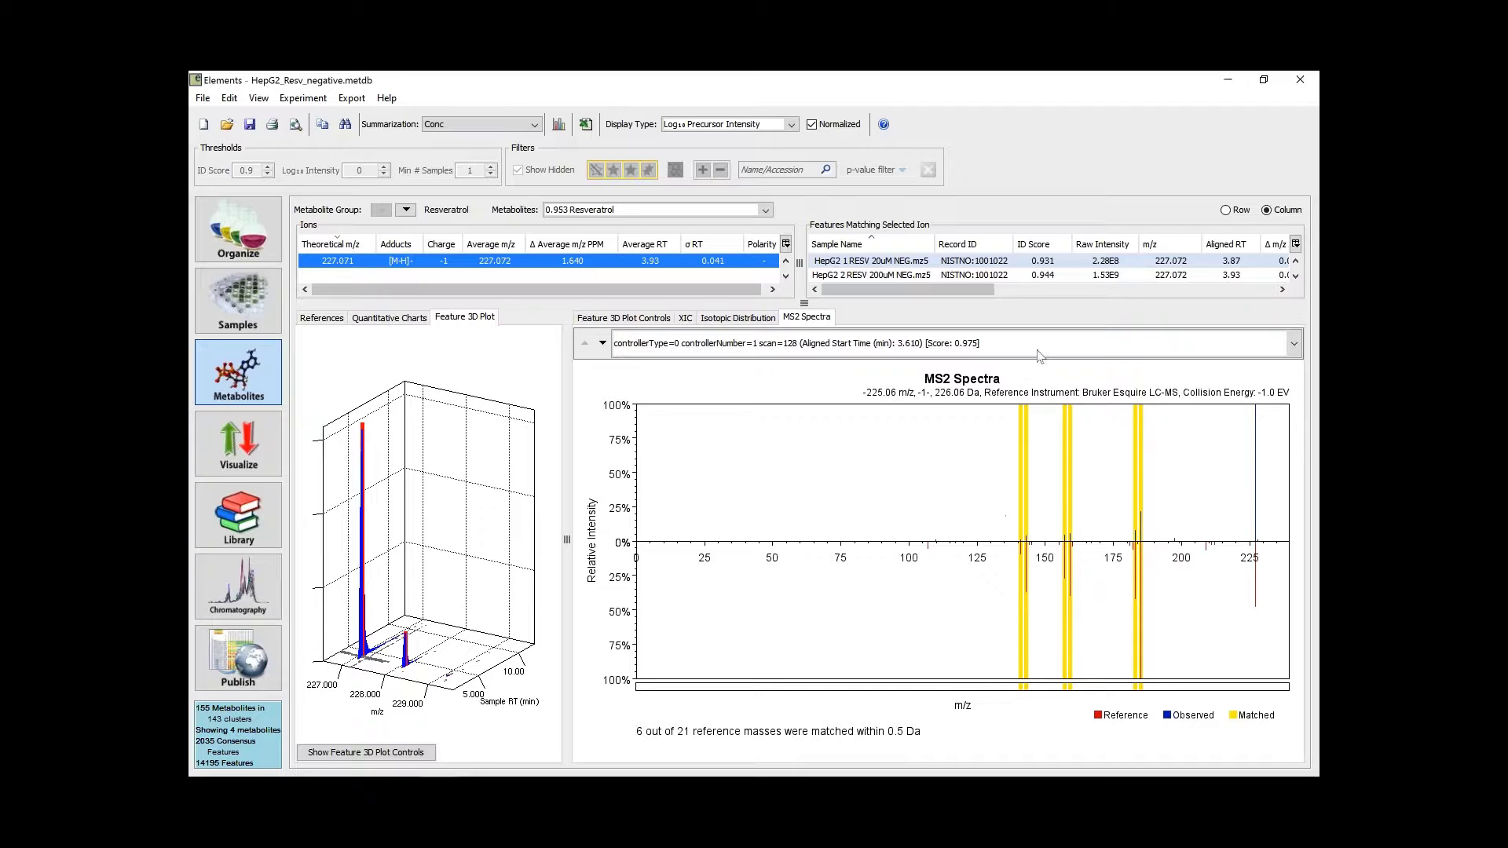
click(940, 341)
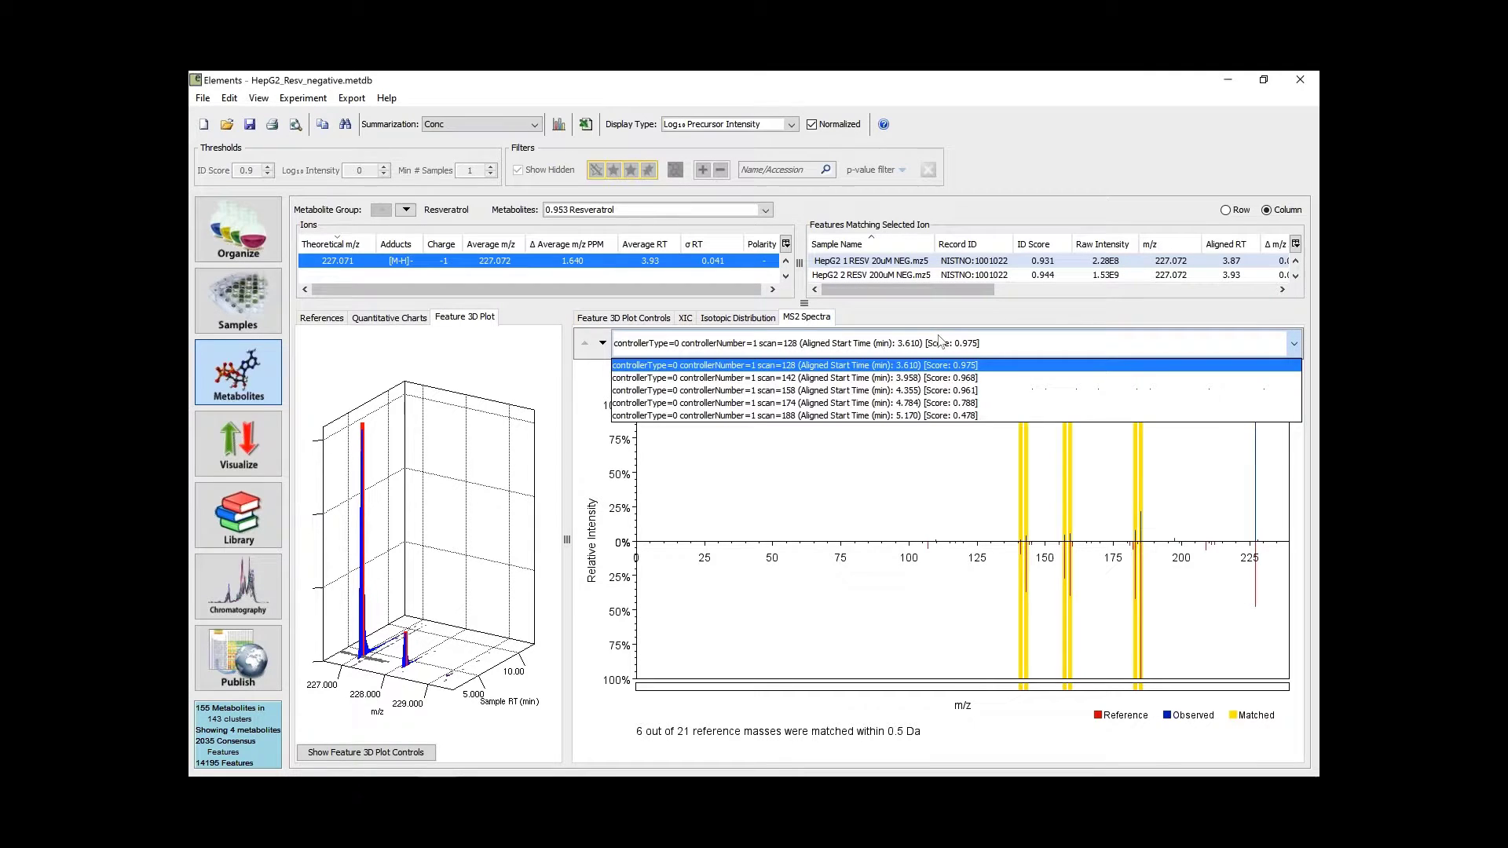
click(815, 391)
click(832, 345)
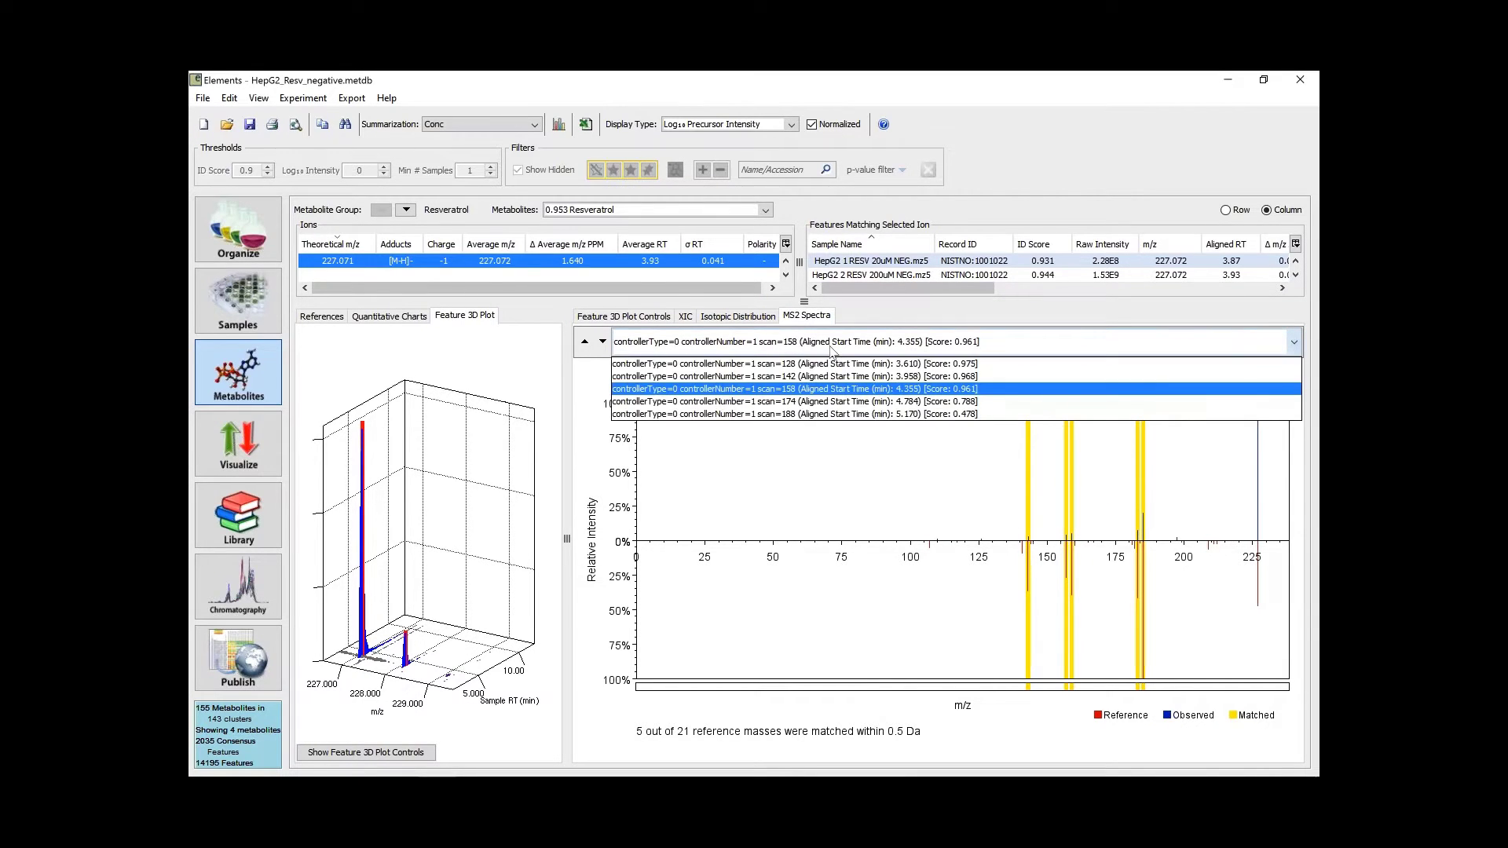
click(1009, 376)
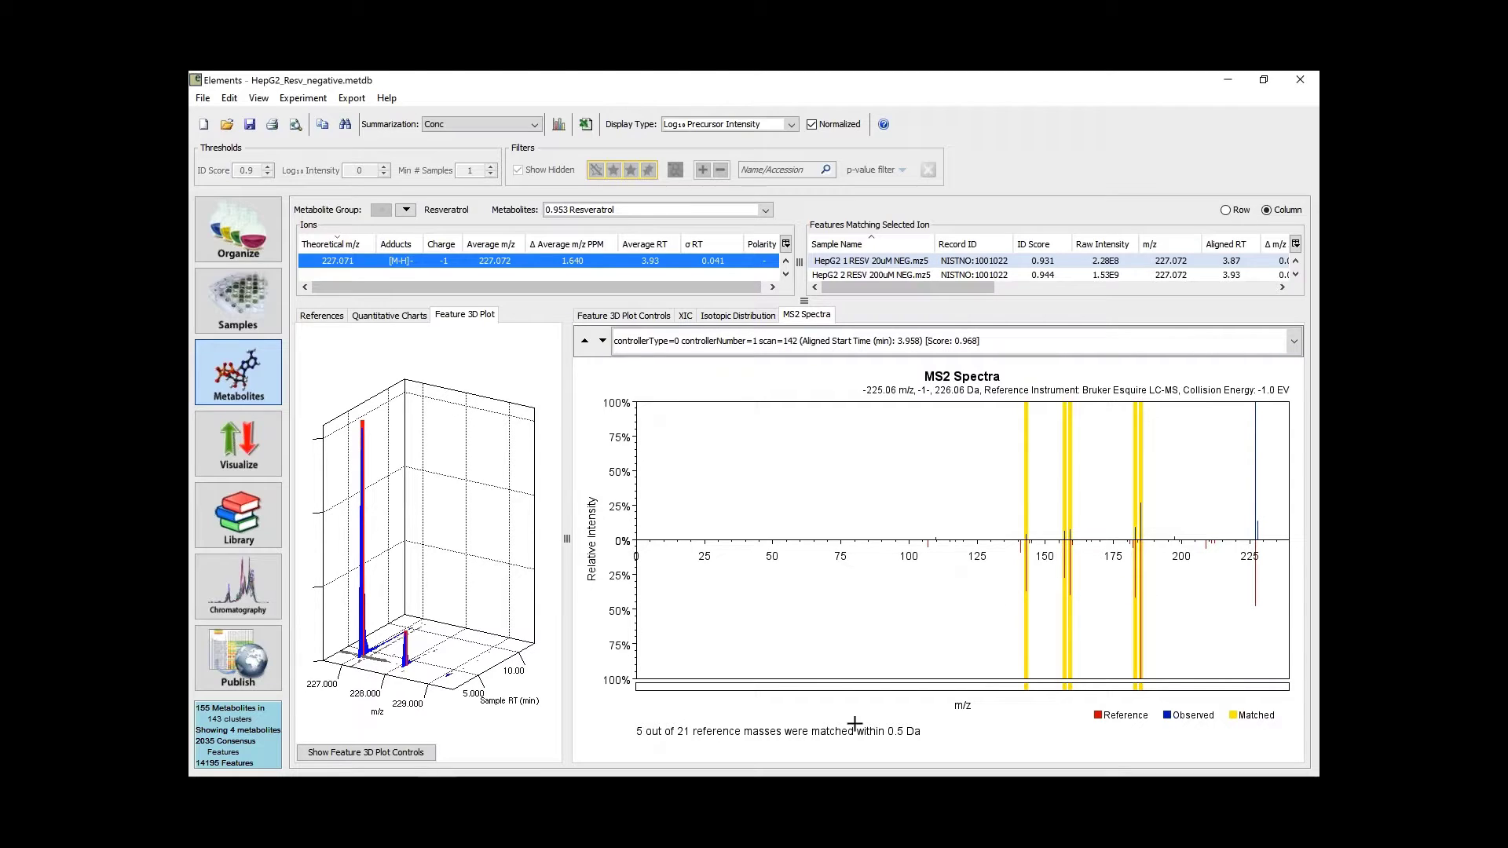
click(1293, 341)
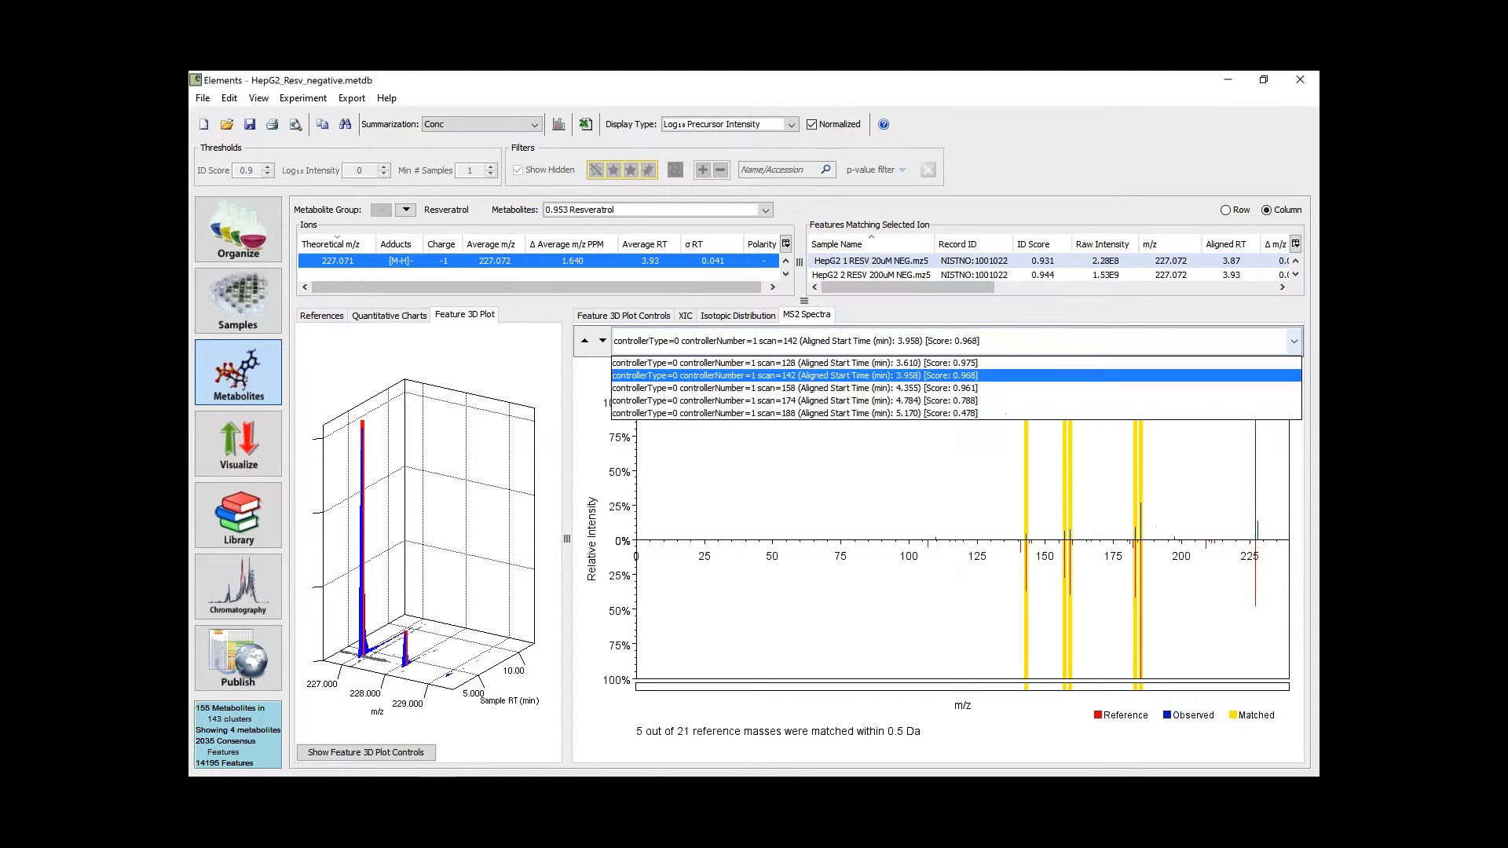
click(883, 388)
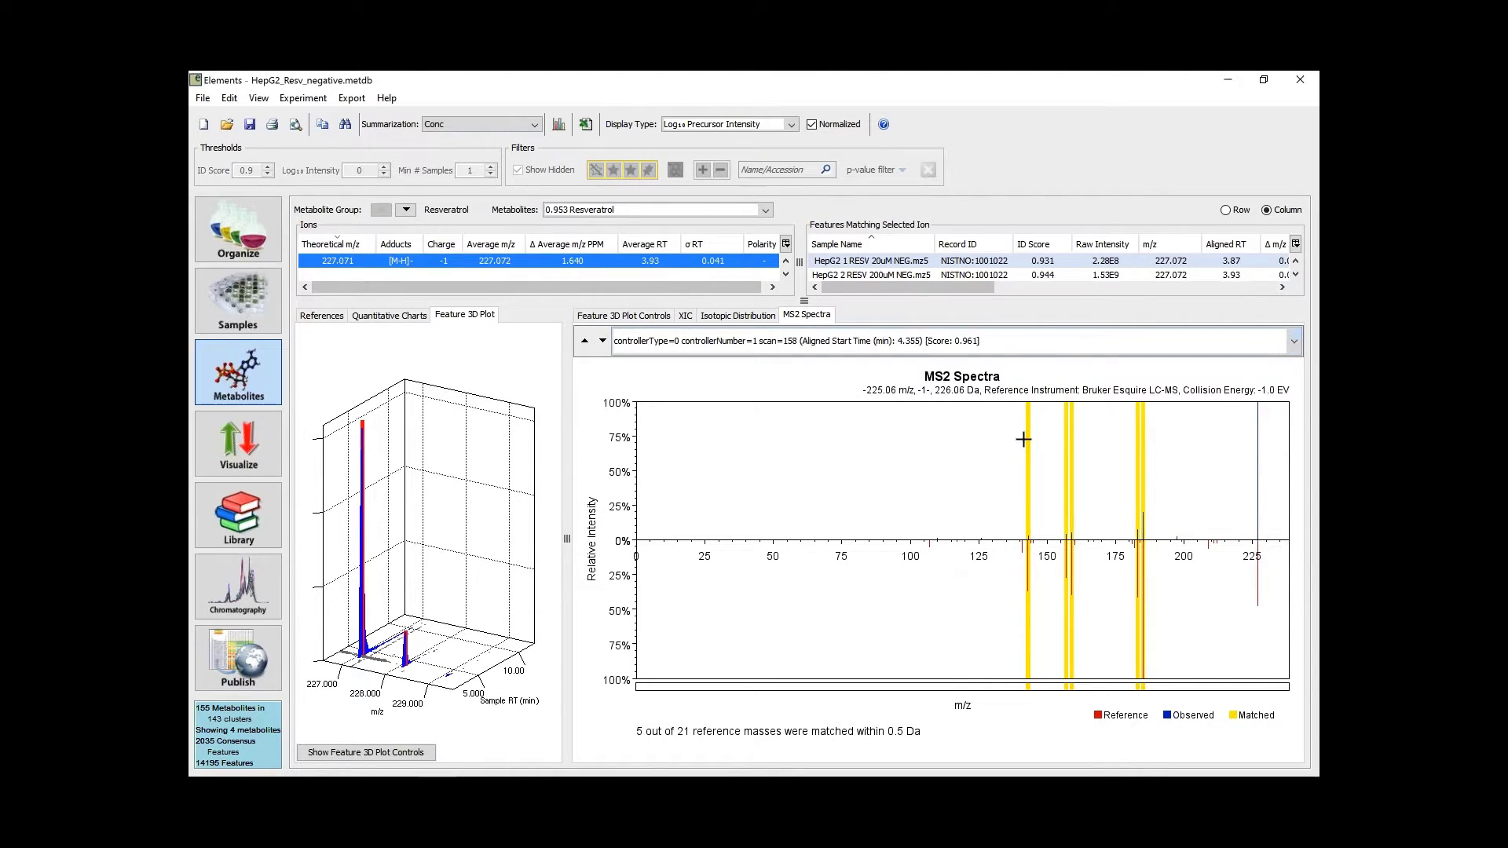
drag(999, 521, 1174, 520)
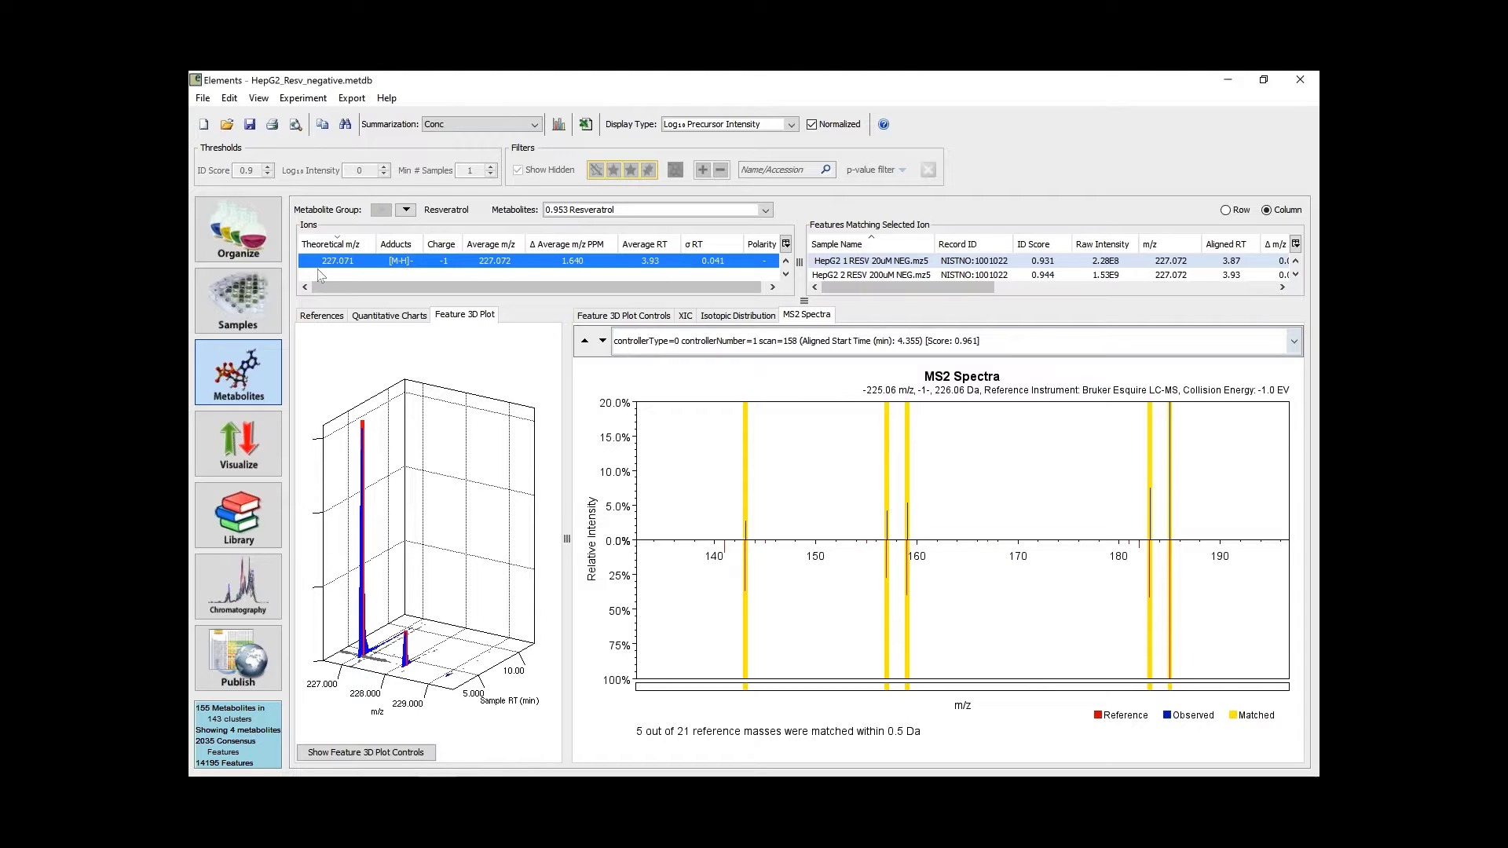
Step: Return to the Samples view, include the unstarred metabolites in the star filter, and check the p-value filter options
click(265, 309)
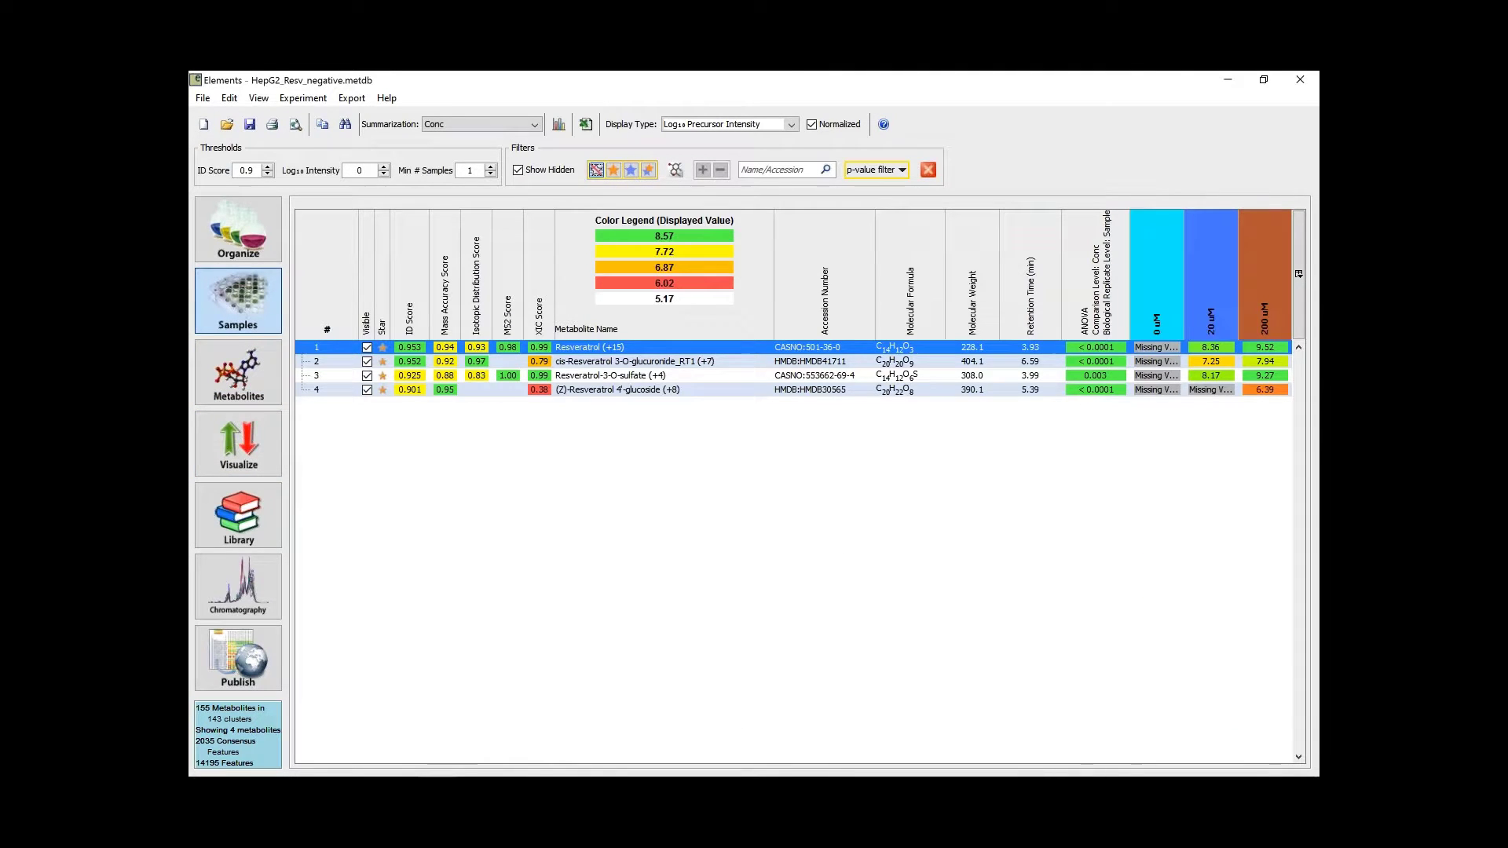
click(596, 170)
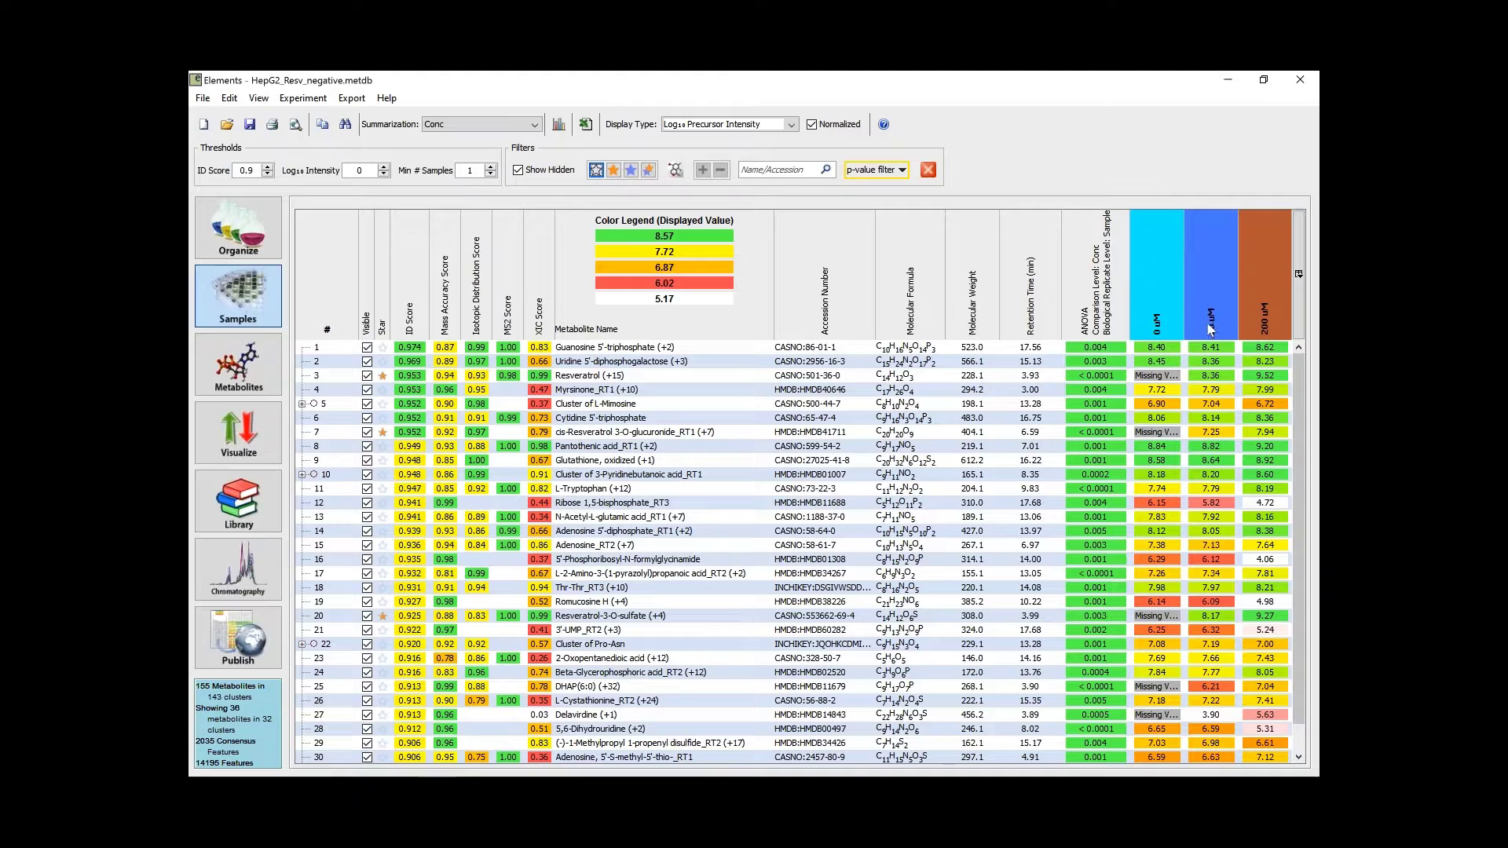
click(873, 166)
click(878, 263)
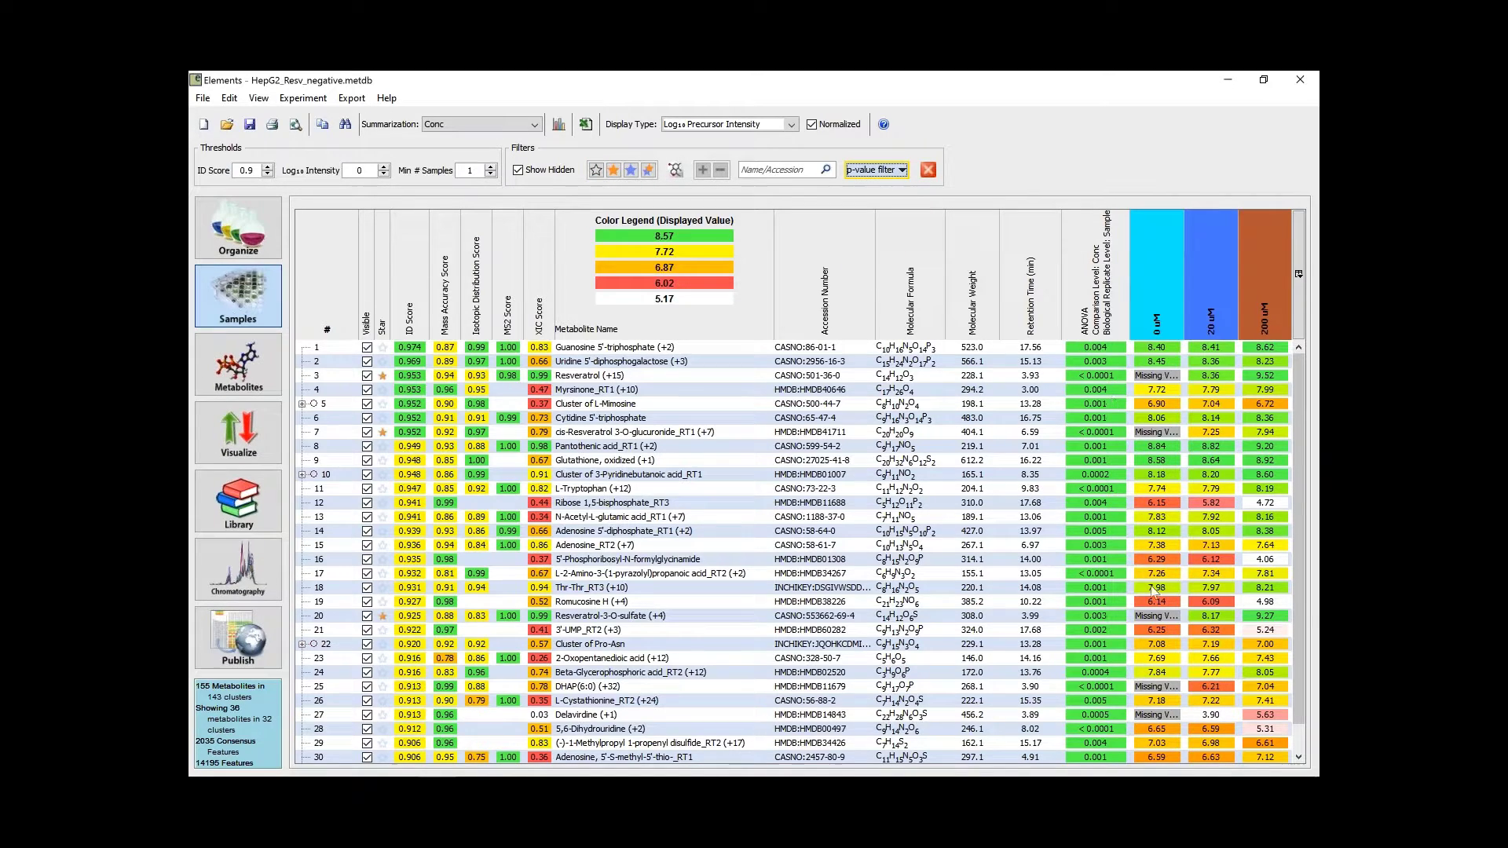
Step: Display the clustered heatmap of the filtered metabolites, widen its details pane, and switch to the heatmap-only layout
click(240, 436)
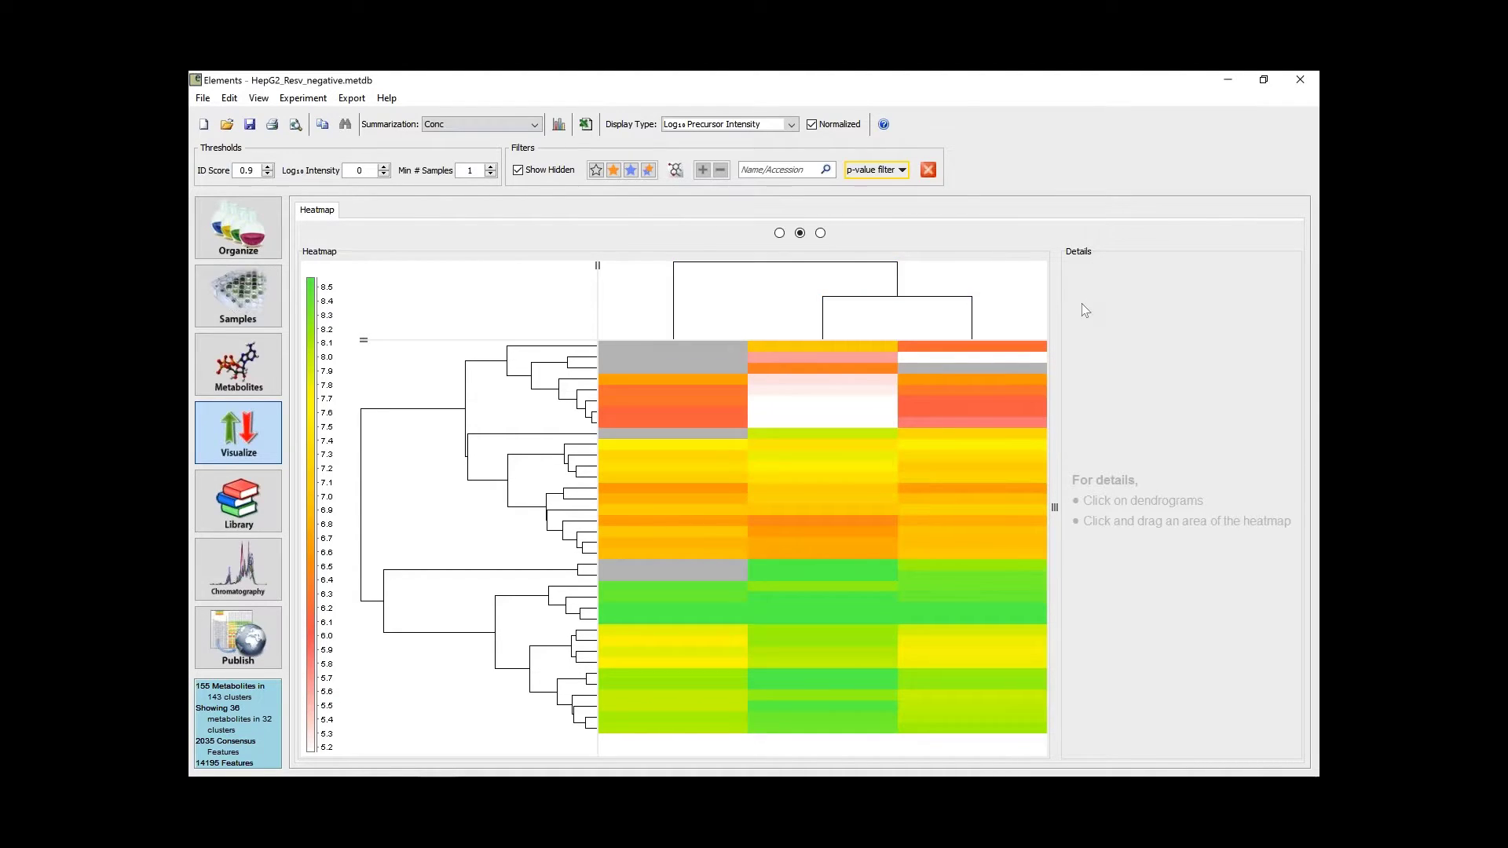
drag(1052, 318, 880, 325)
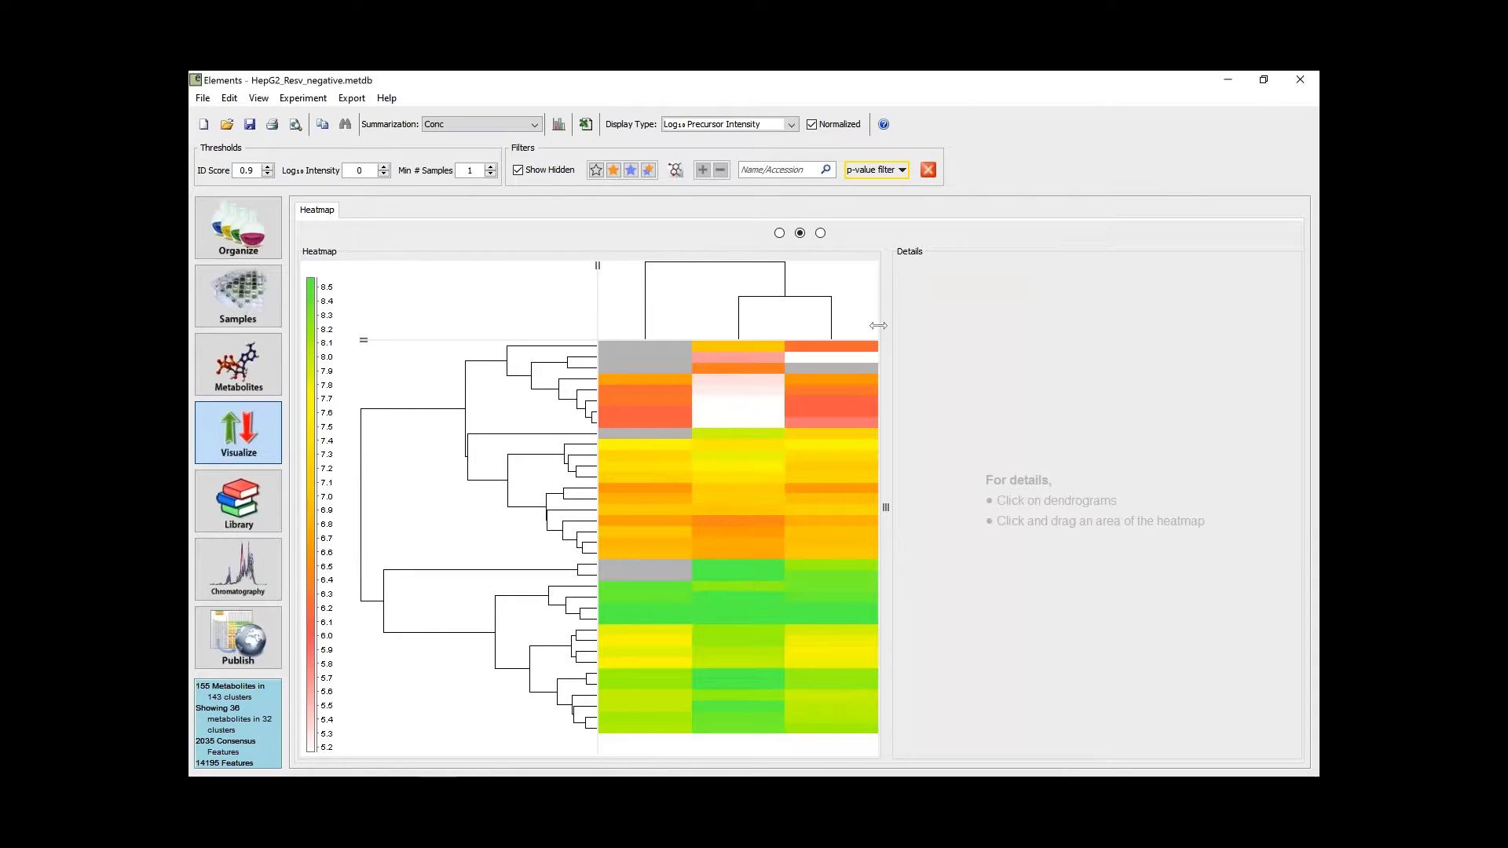
click(779, 234)
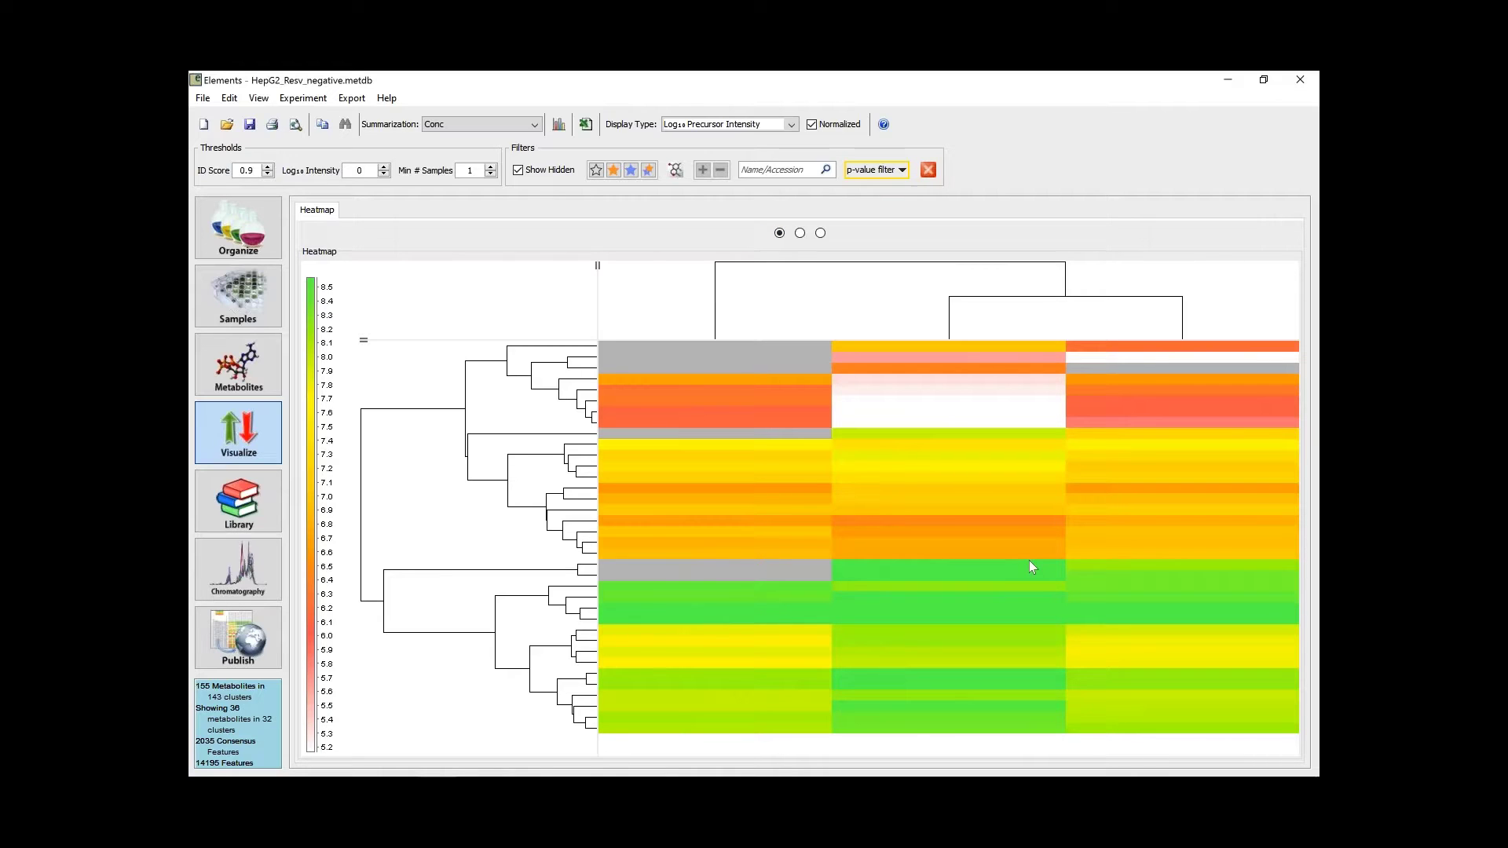
Step: Show the uppermost metabolite cluster's details beside the heatmap, view the details alone, and return to the split layout
click(801, 233)
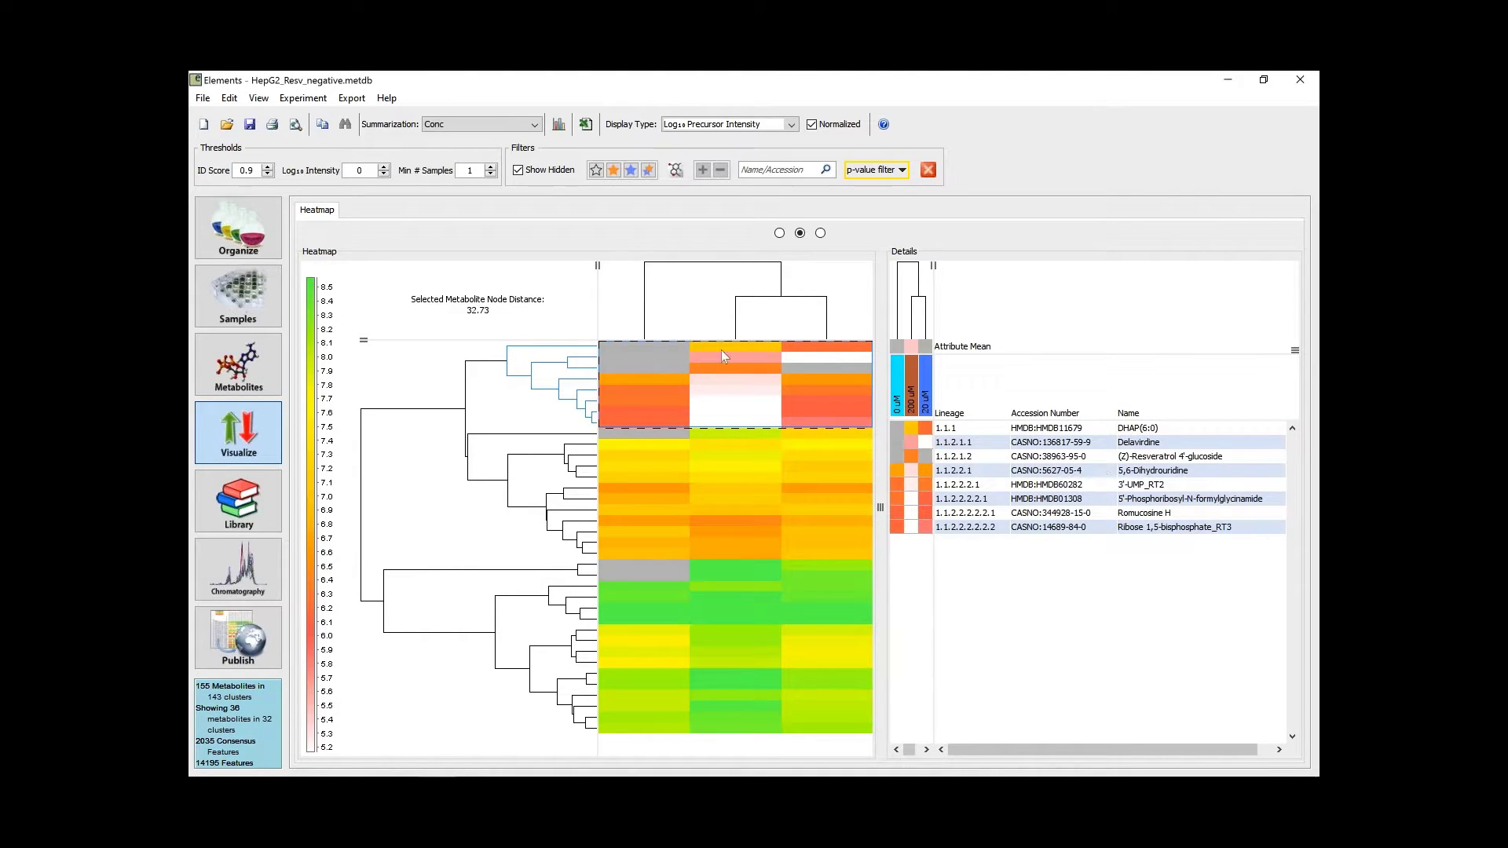
click(821, 233)
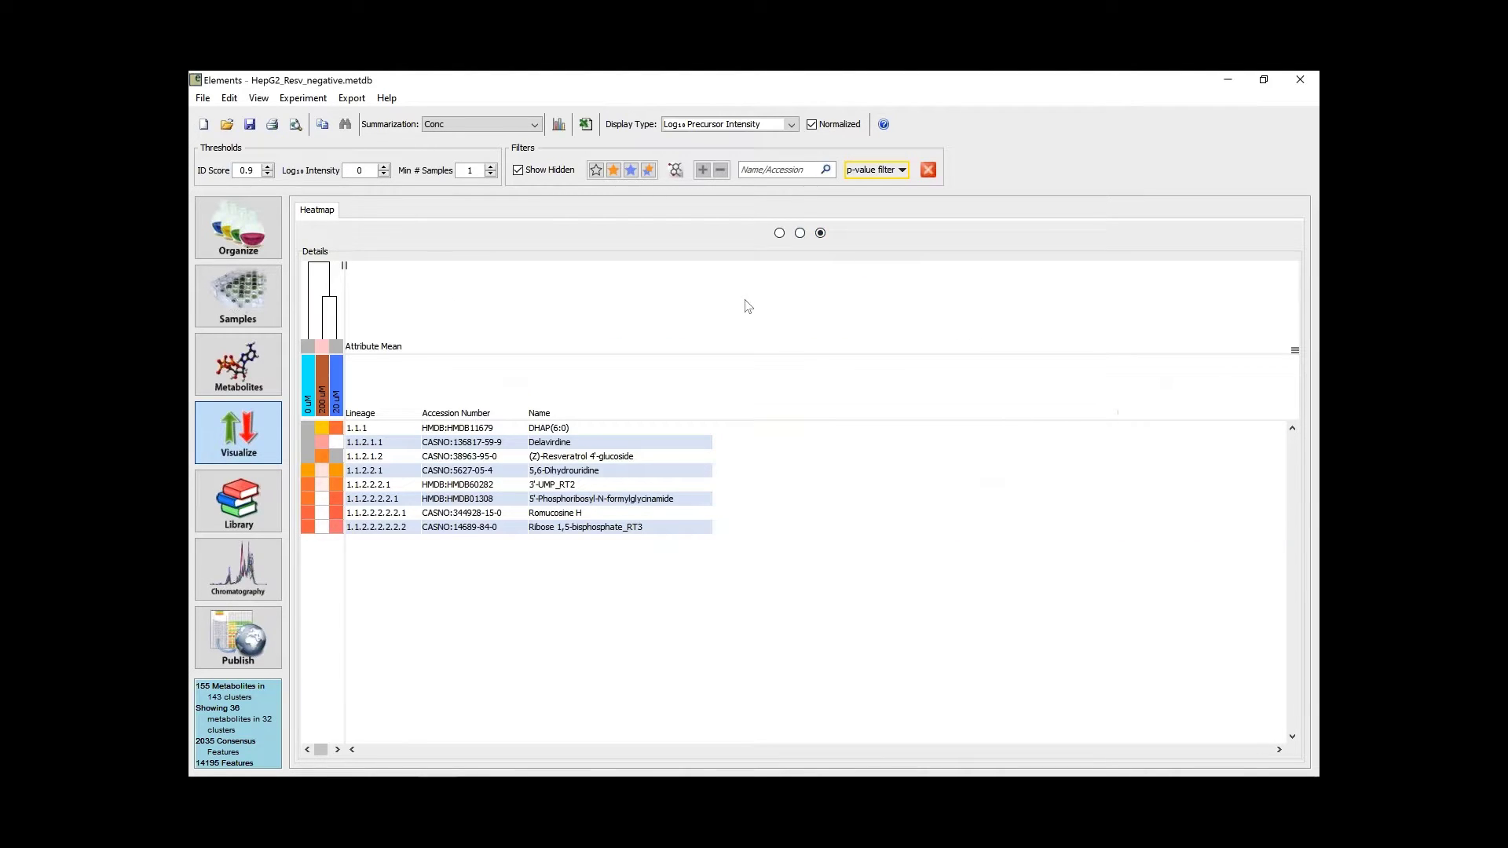
click(799, 234)
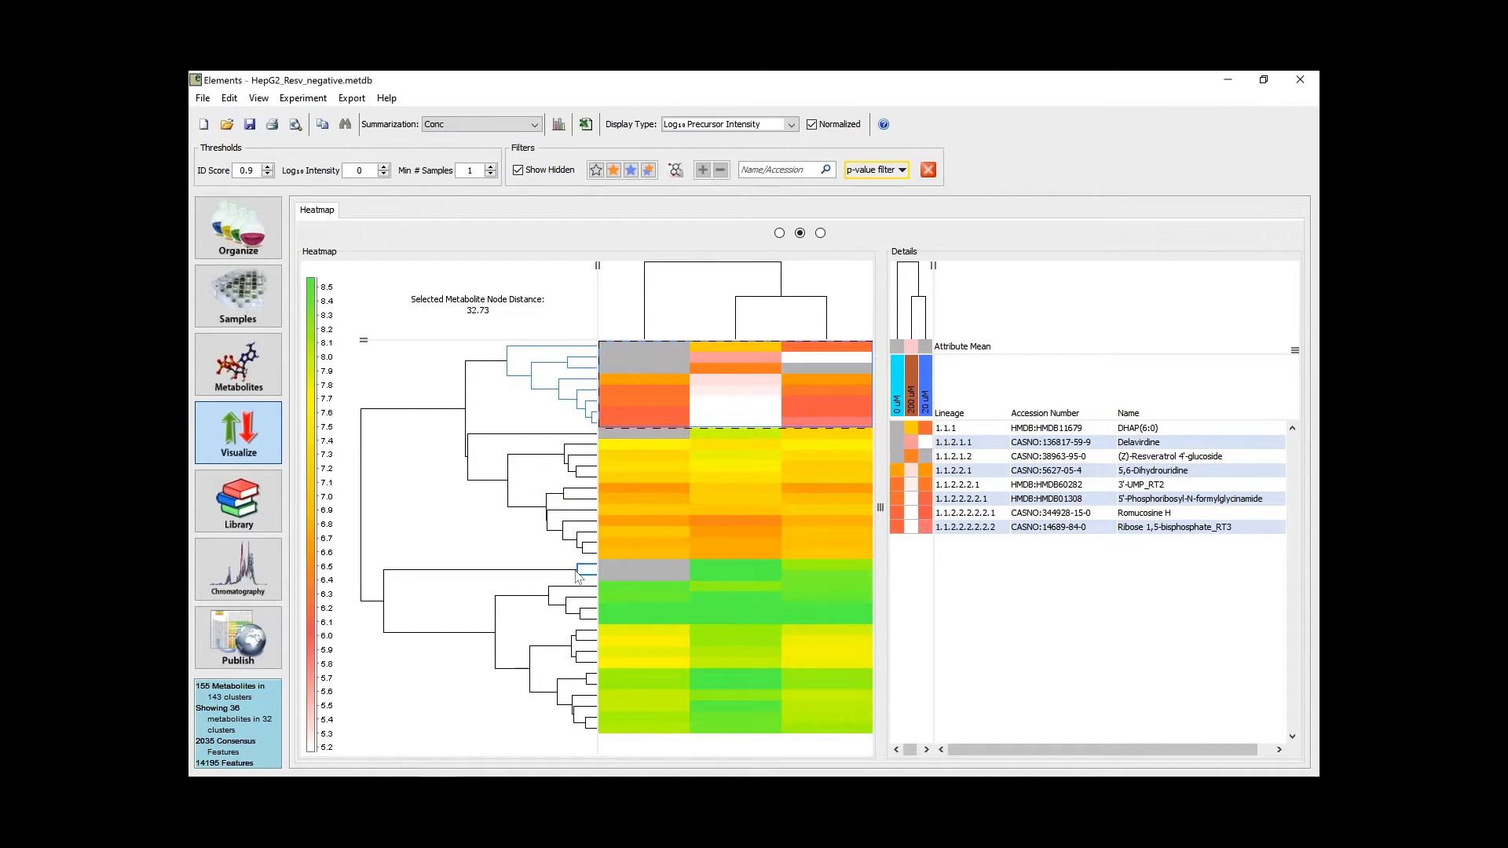
Step: Examine the metabolites in the Resveratrol and Resveratrol-3-O-sulfate cluster and in the larger green cluster below it
click(649, 572)
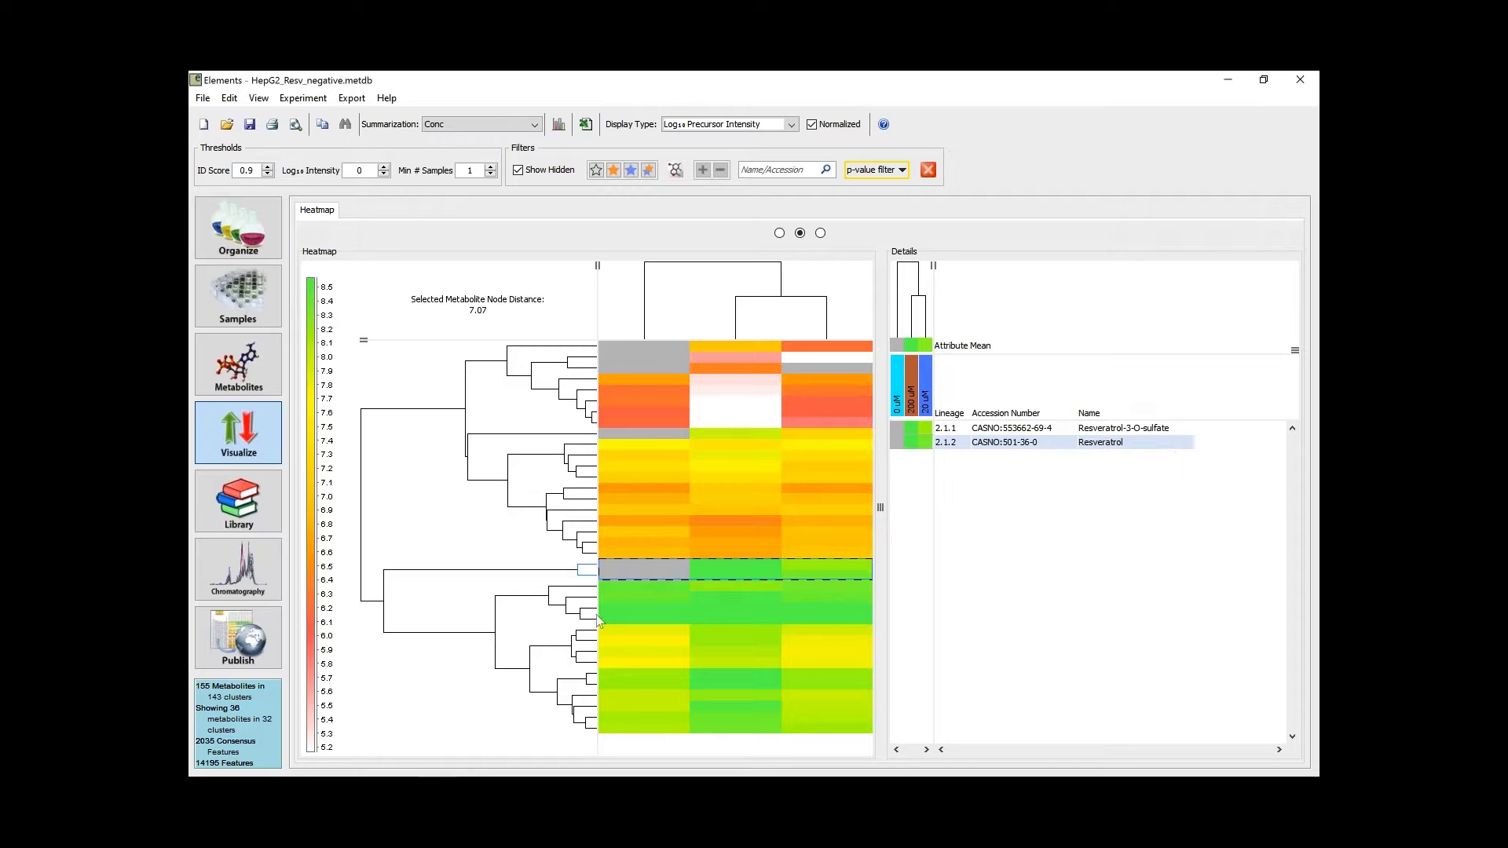
click(552, 609)
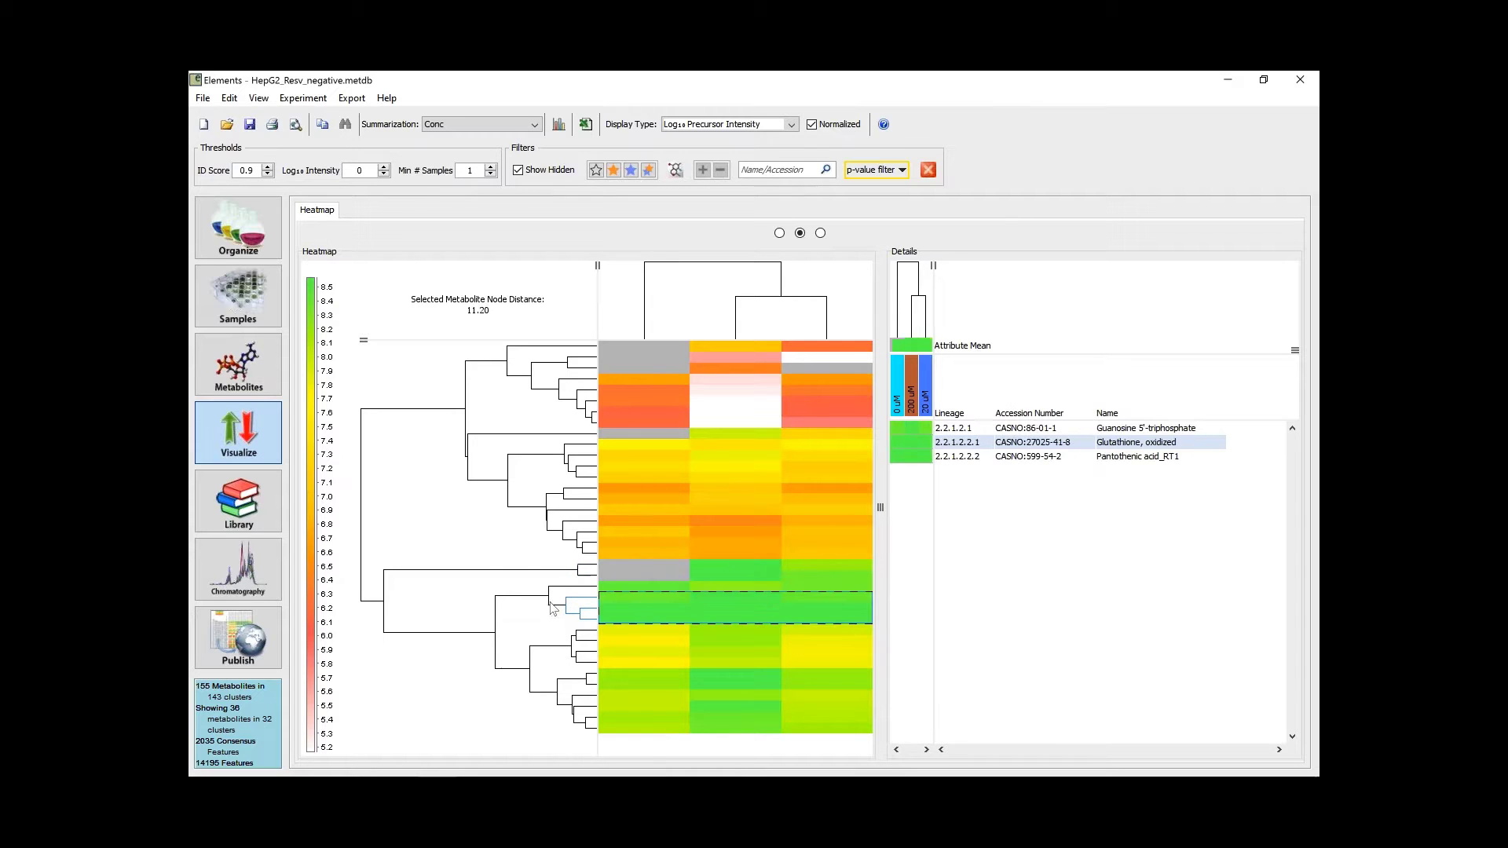
click(556, 633)
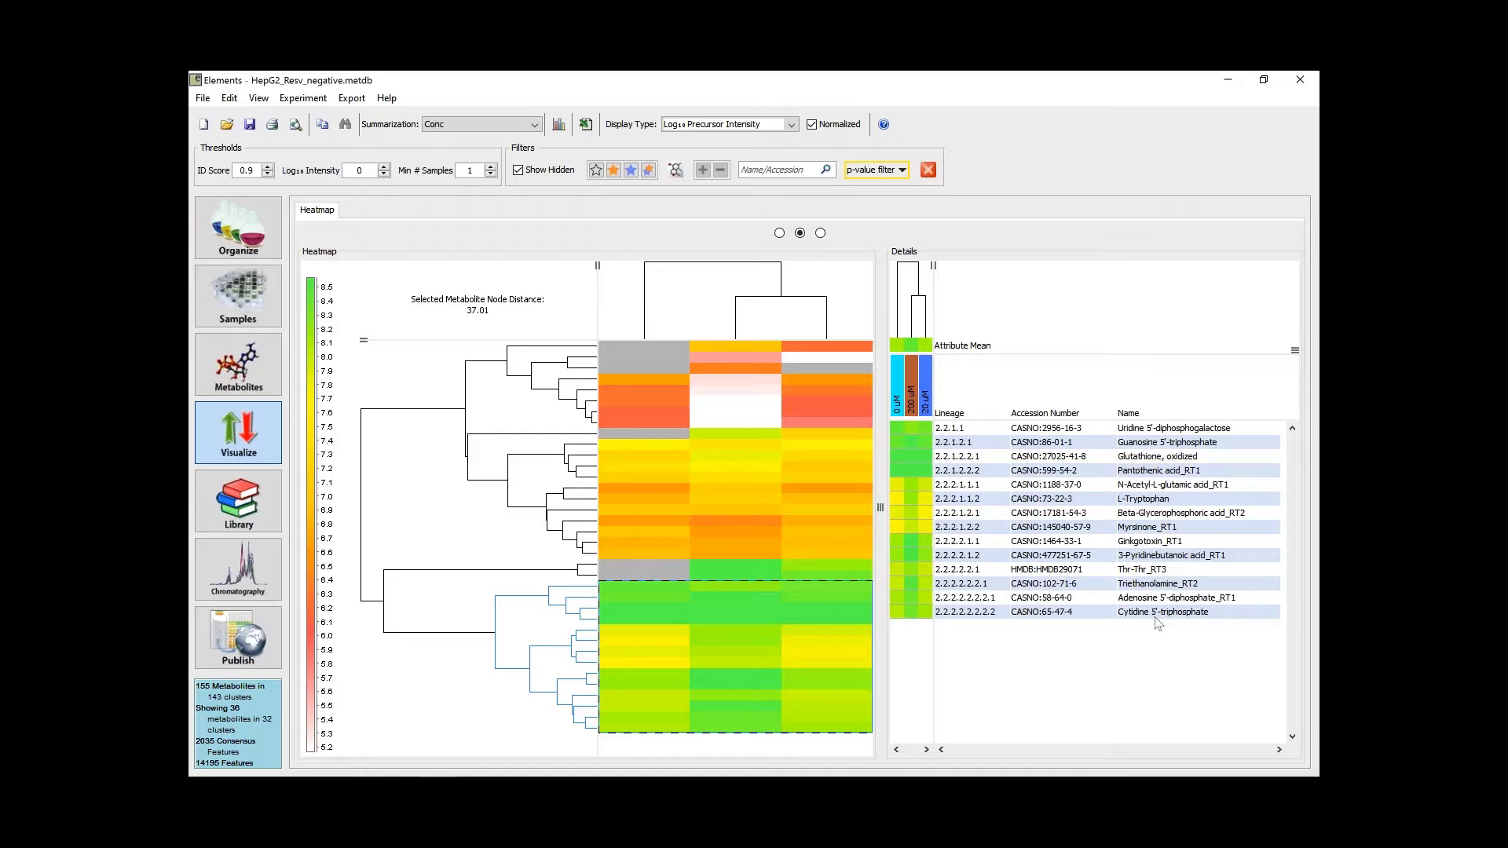
Step: List the whole metabolite dendrogram, narrow to the cluster of Delavirdine and (Z)-Resveratrol 4'-glucoside, and highlight Delavirdine
click(563, 351)
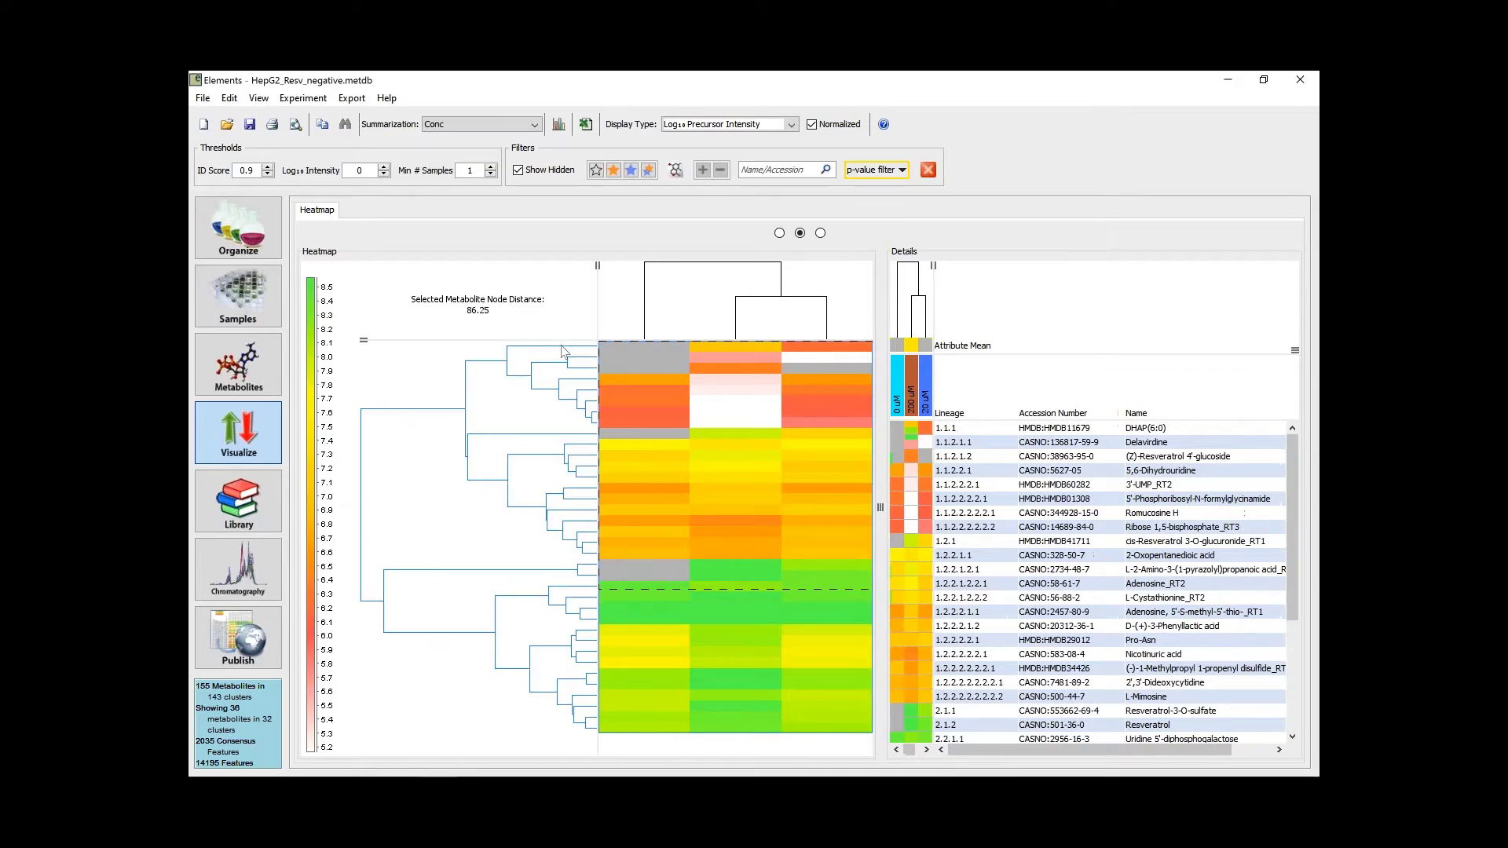
click(620, 358)
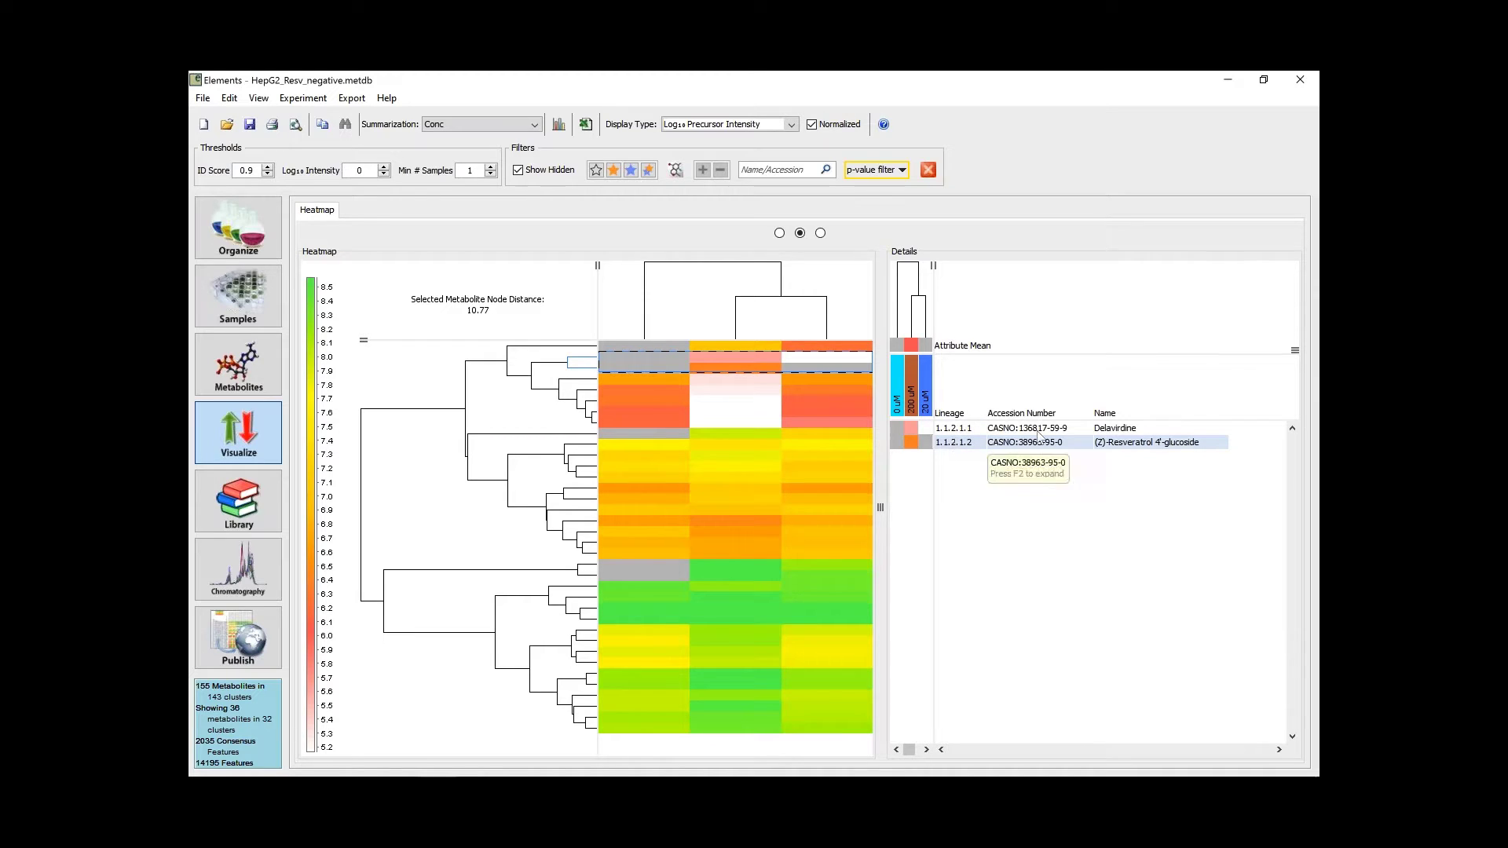
click(1042, 431)
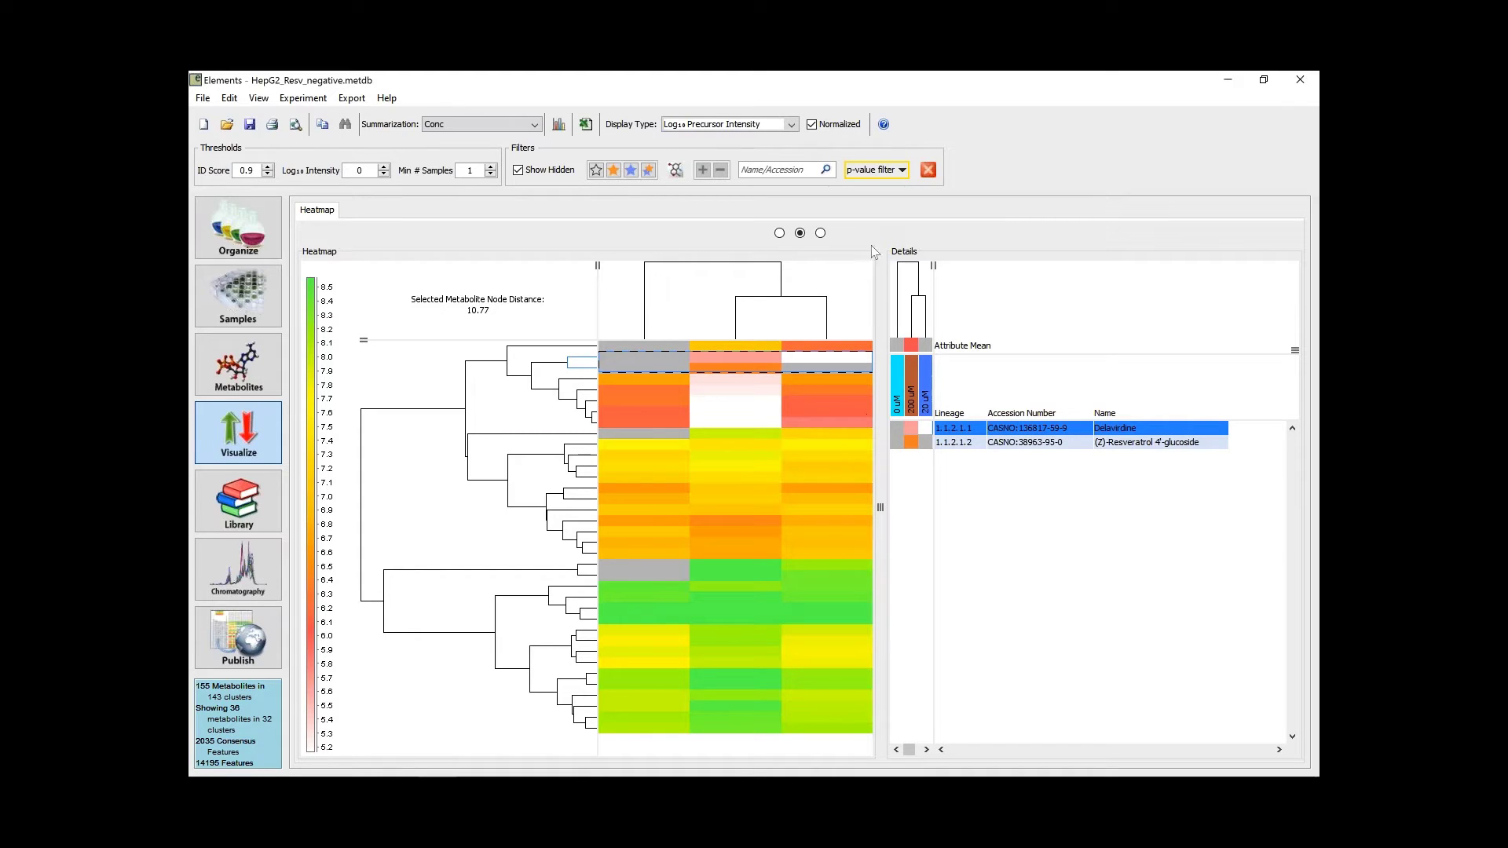
Step: Switch to the heatmap-only layout and select the upper main branch of the metabolite dendrogram
click(779, 234)
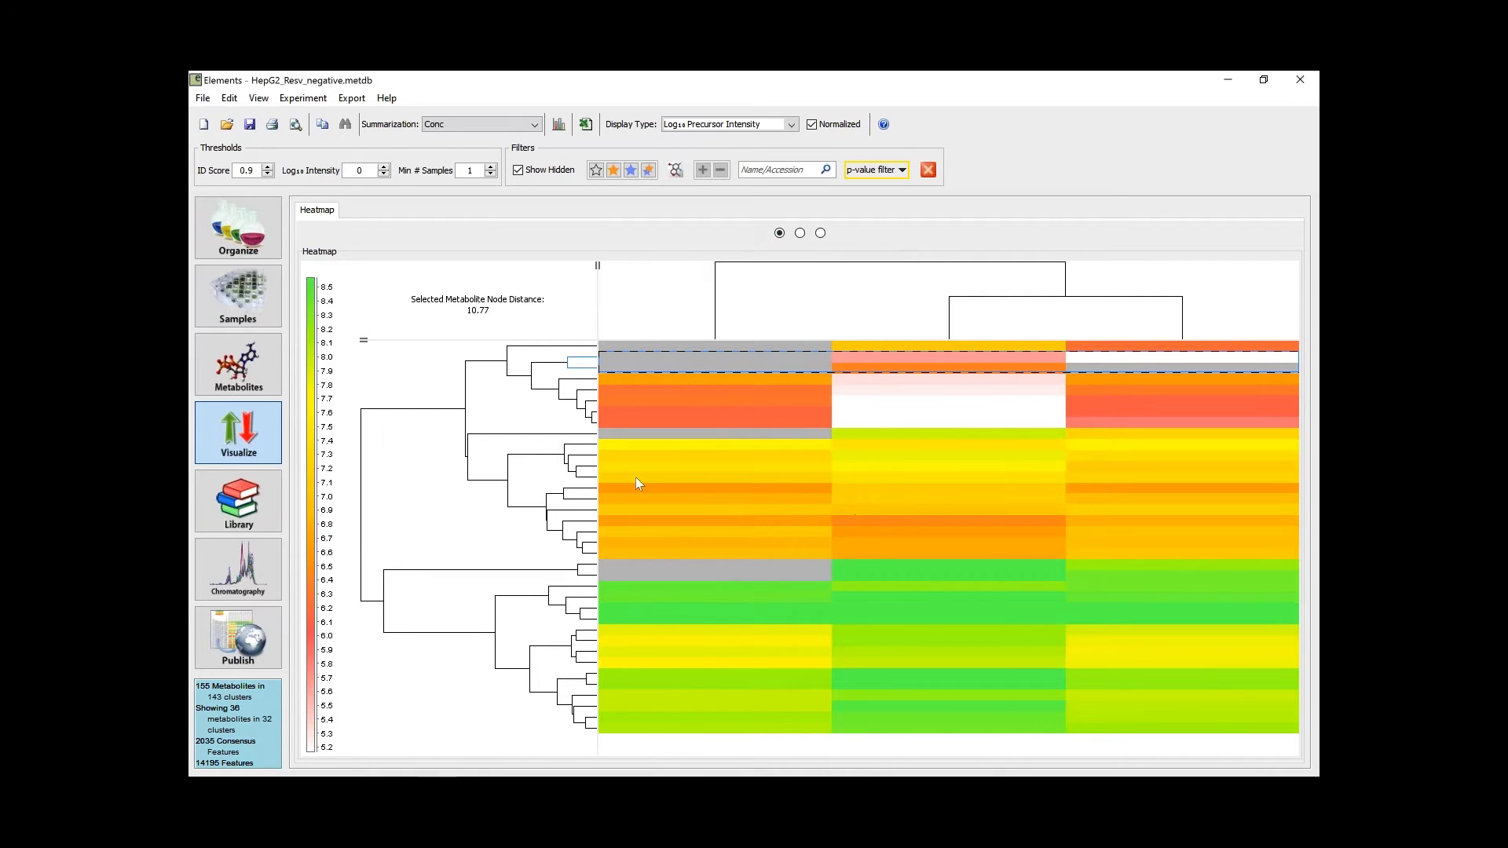
click(457, 409)
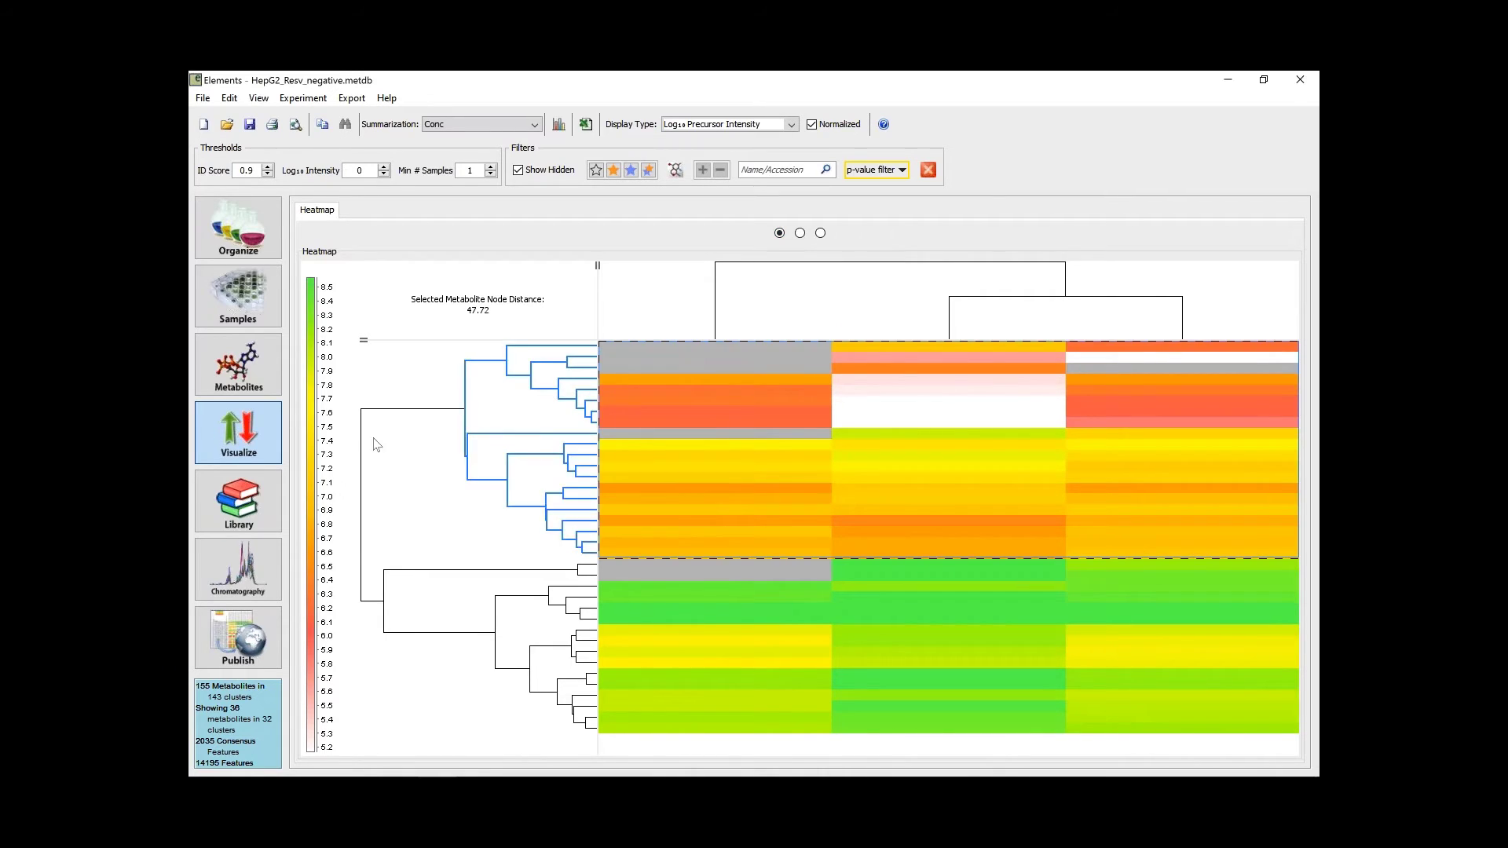
Step: Preview the heatmap's PNG bitmap export, try the Analyte Tree and Attribute names options off and on, and close the preview without exporting
right_click(778, 481)
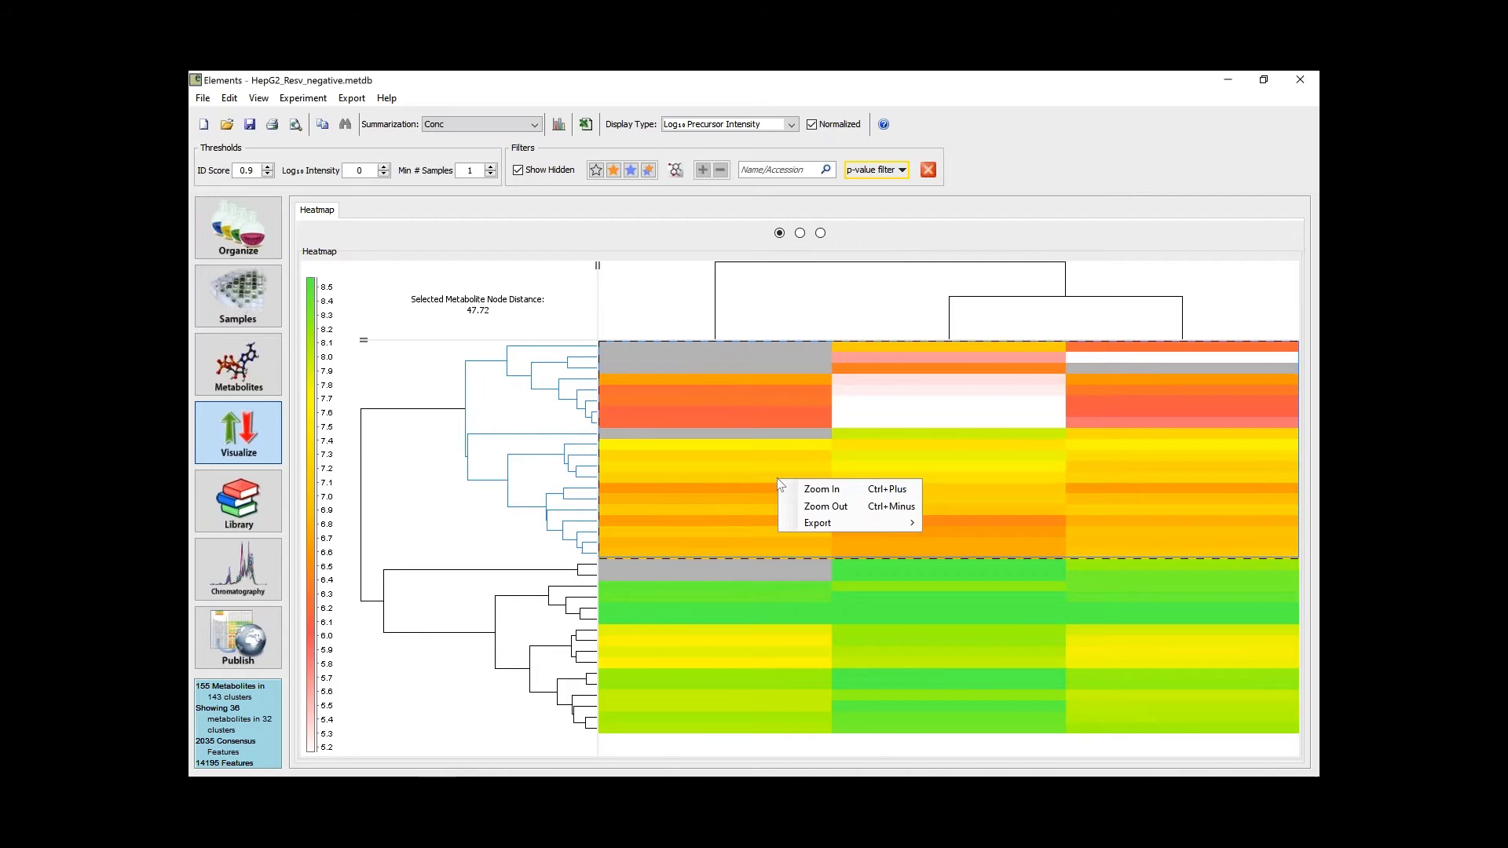
mouse_move(797, 522)
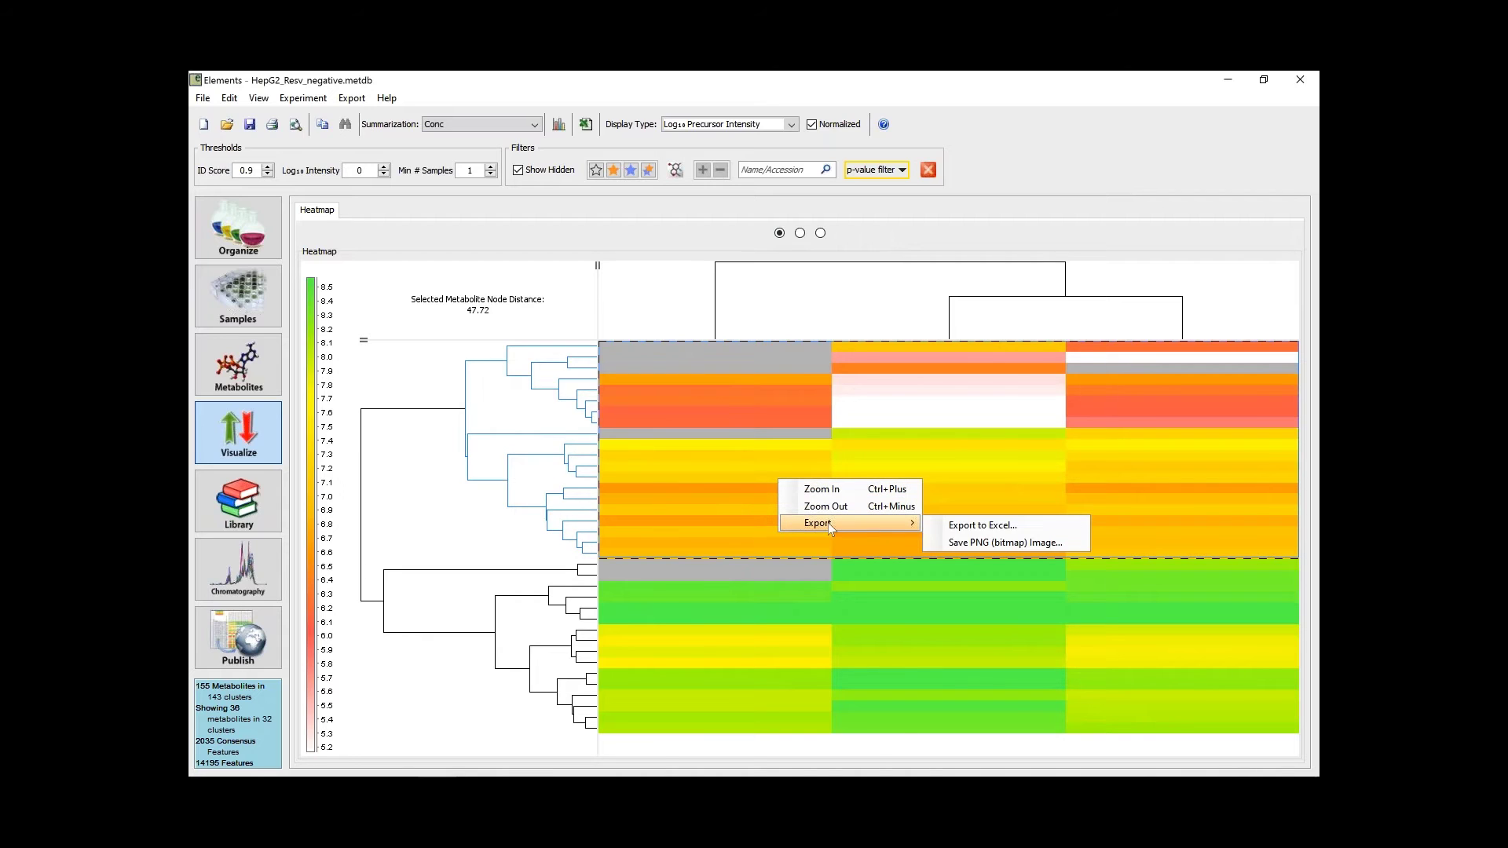
click(952, 543)
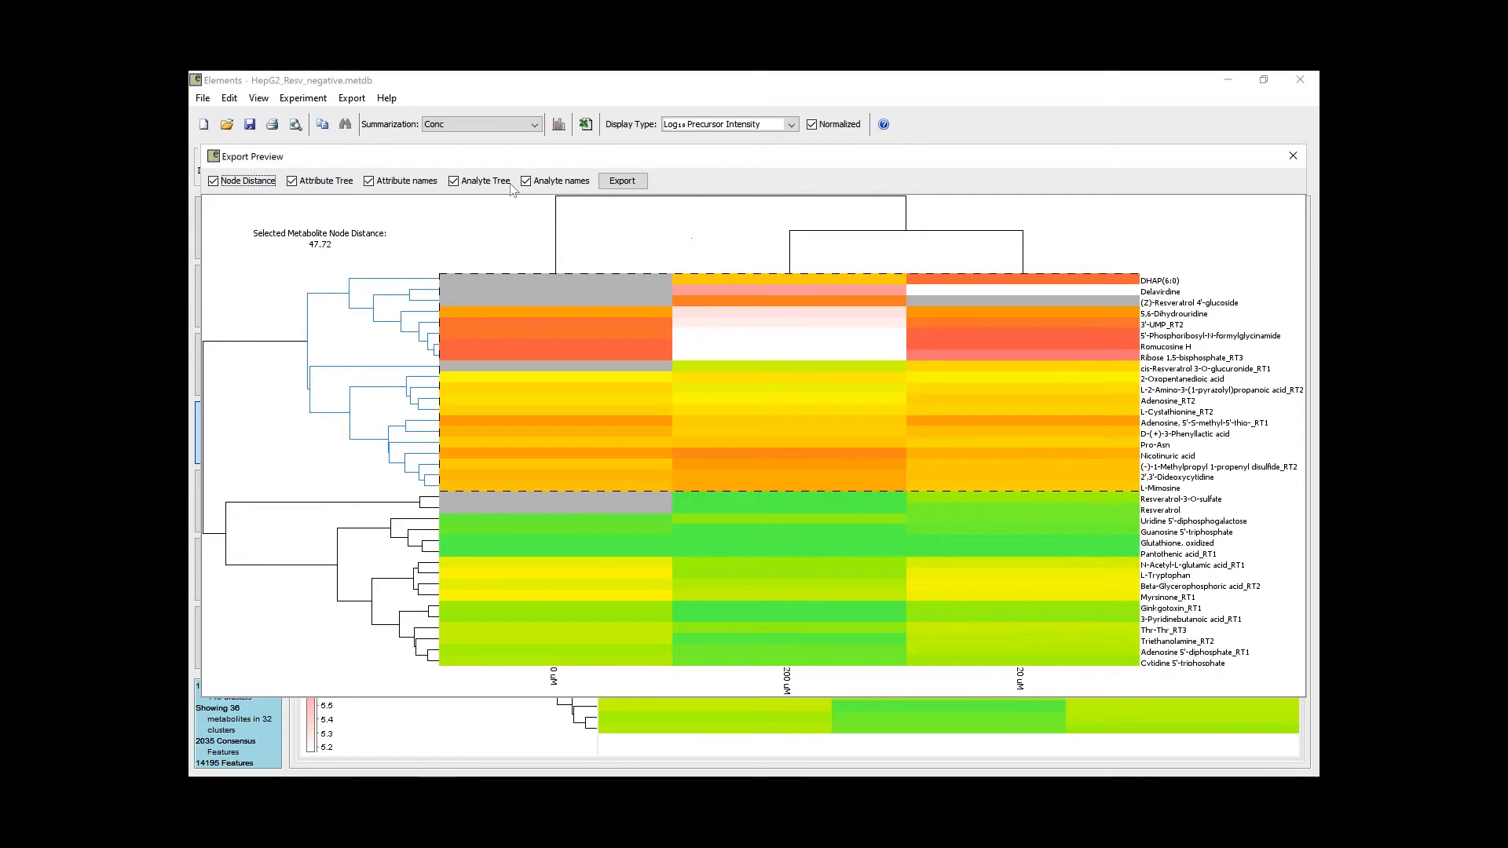
click(458, 186)
click(457, 184)
click(370, 182)
click(369, 181)
click(1293, 158)
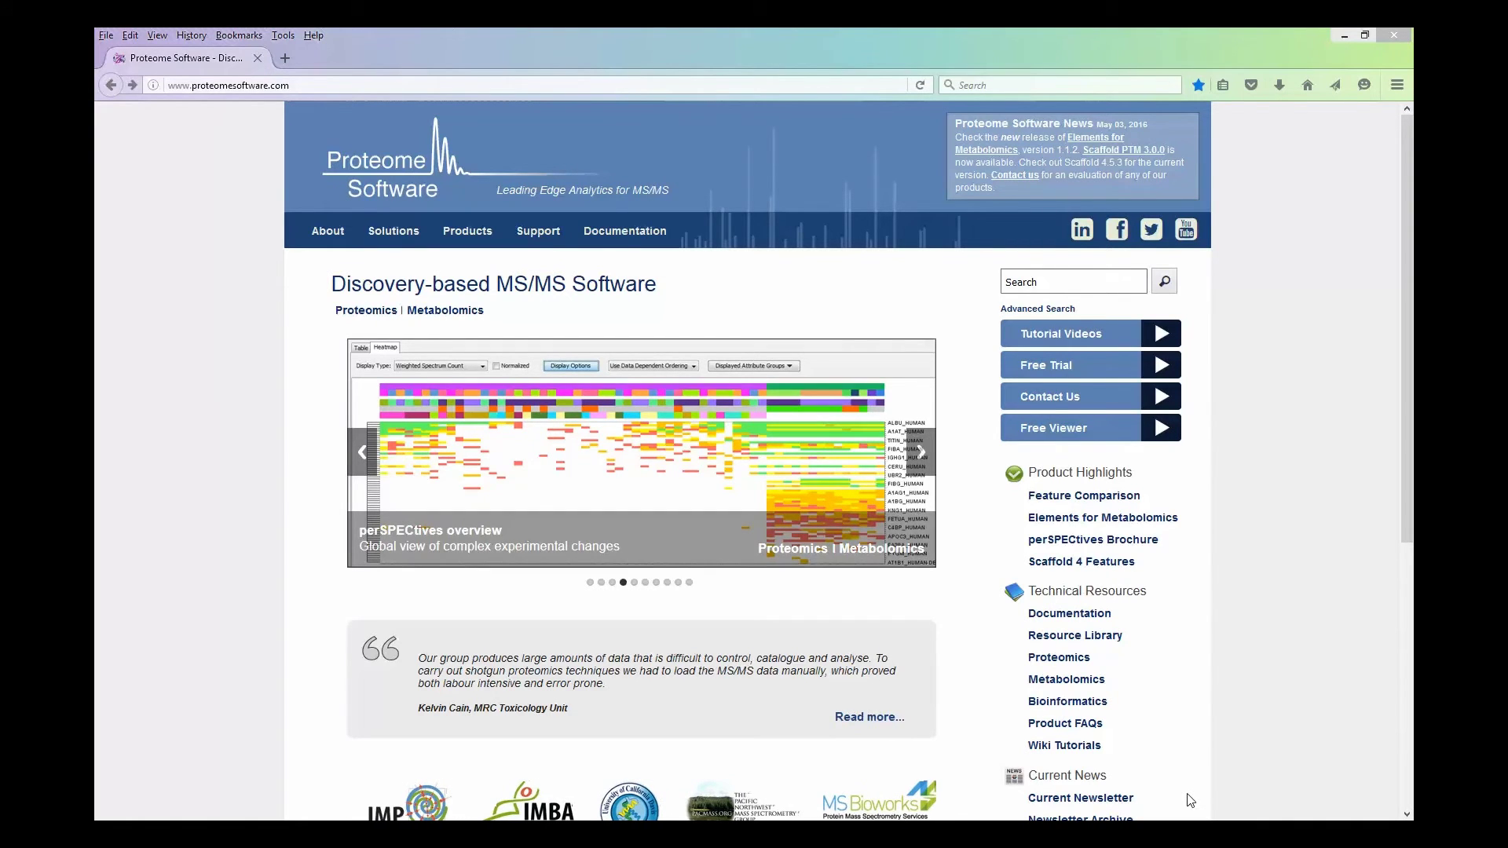
Step: Switch to the web browser and open the Support page of the Proteome Software website
mouse_move(424, 228)
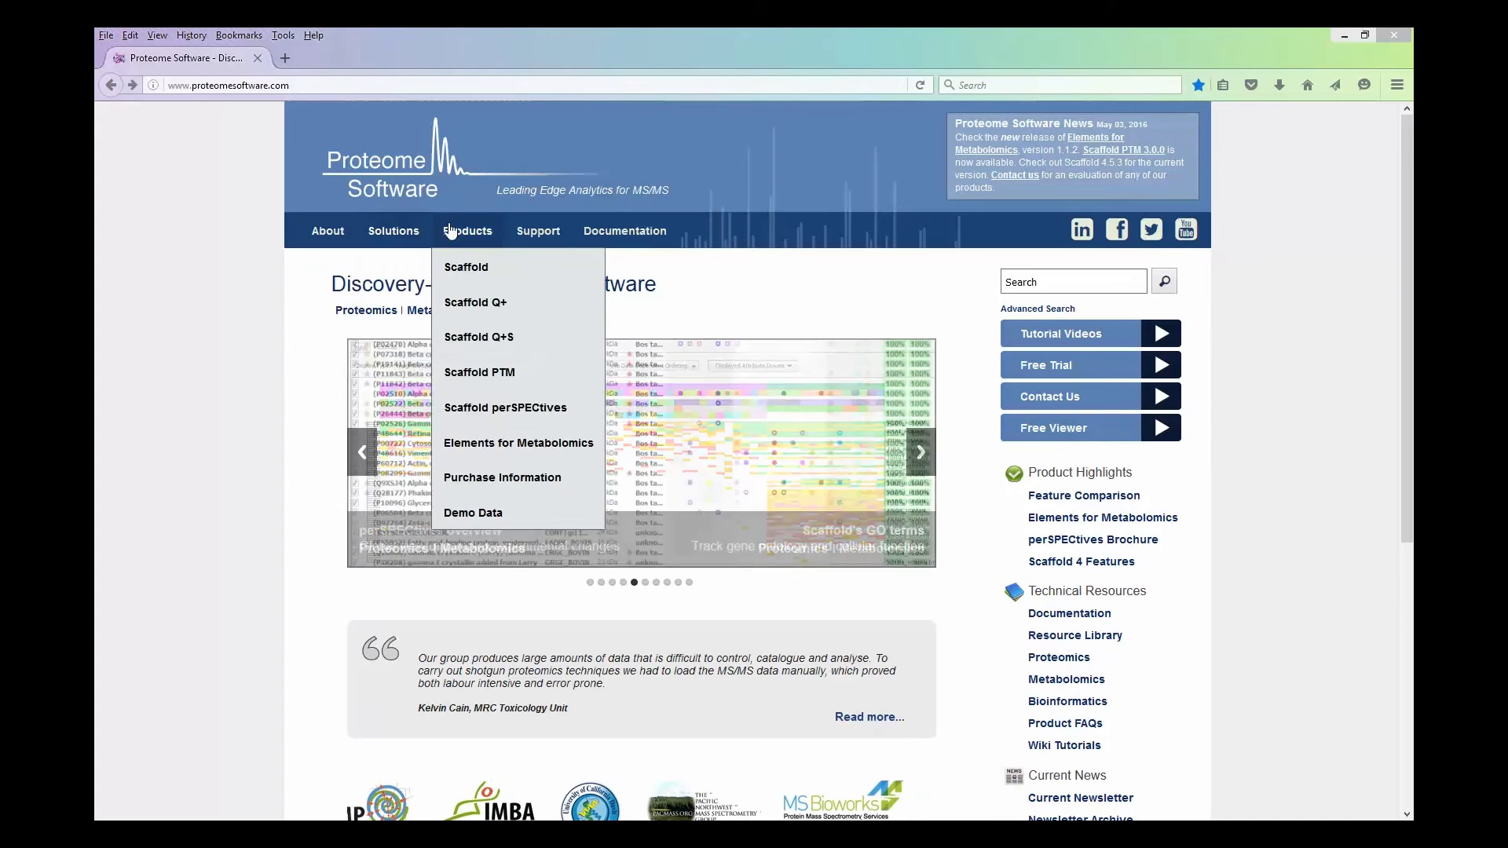
mouse_move(538, 230)
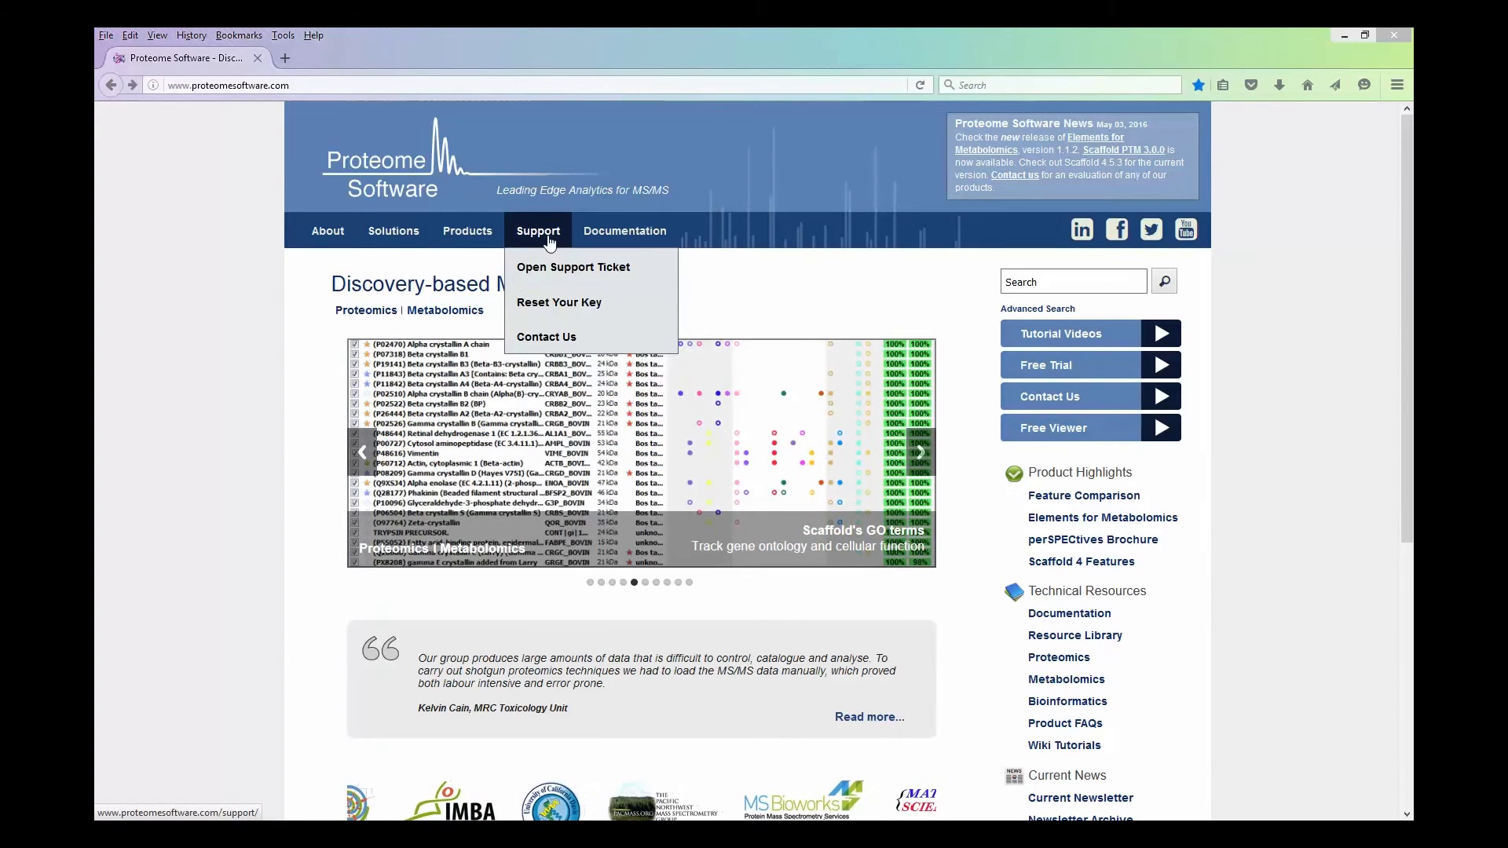
click(552, 239)
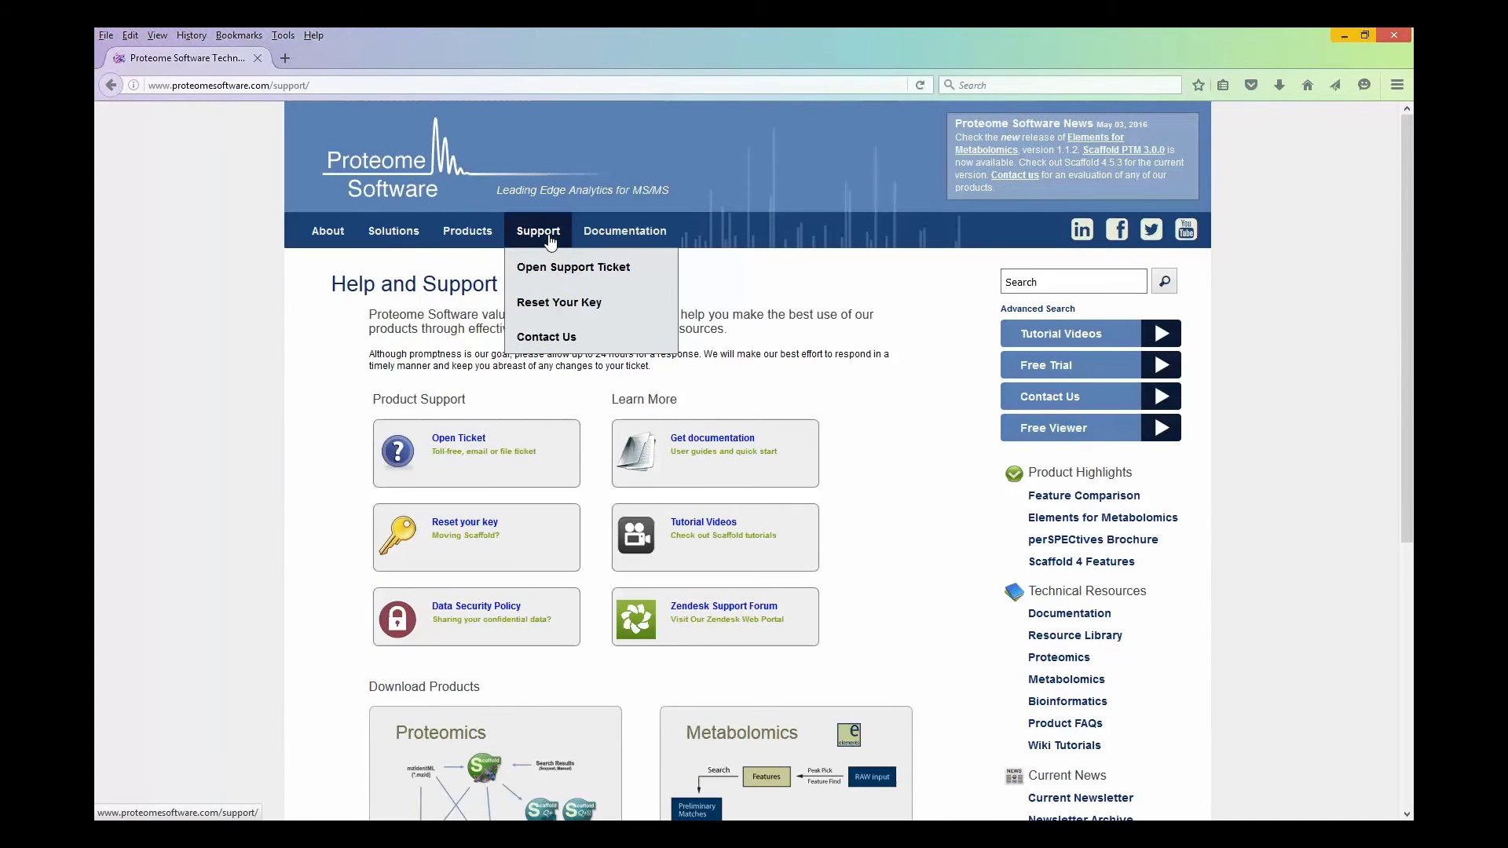